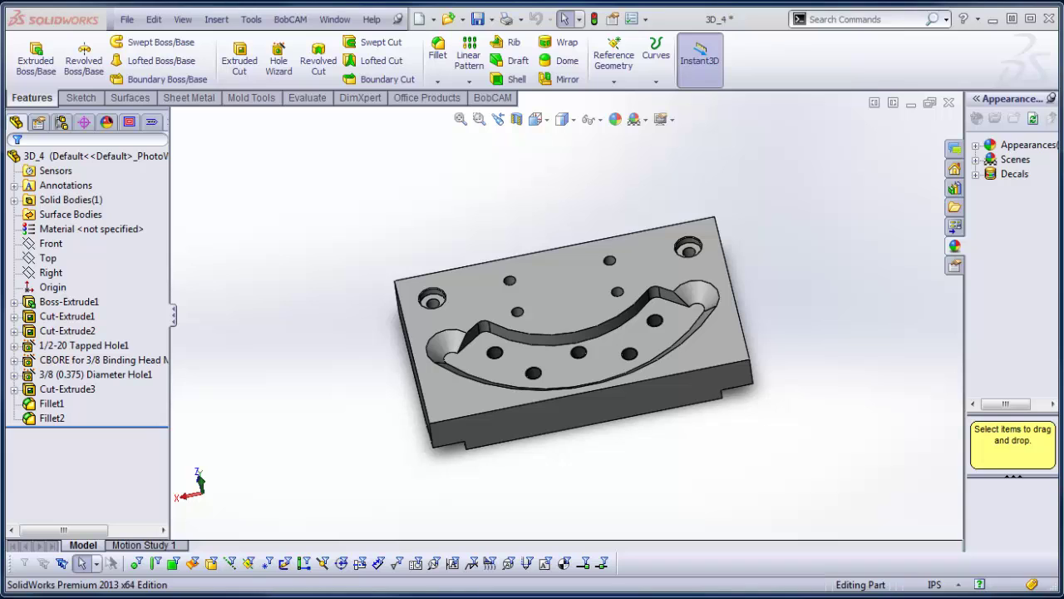
# Open the Stock Wizard for Milling Stock with a Bounding Box stock sized Auto from workspace
pyautogui.moveTo(601, 435); pyautogui.dragTo(680, 445, button='middle')
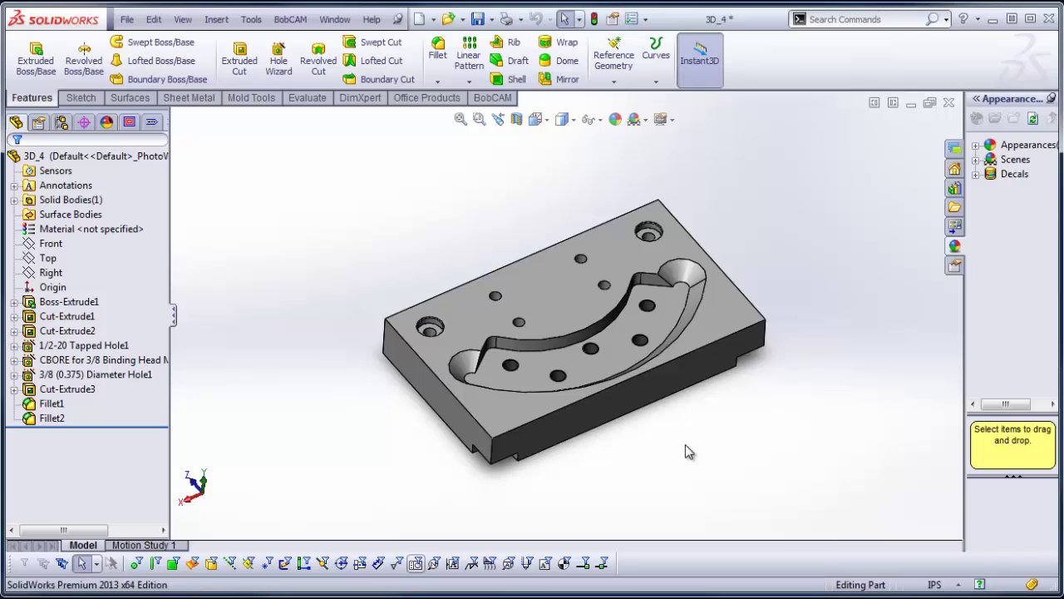
pyautogui.click(136, 122)
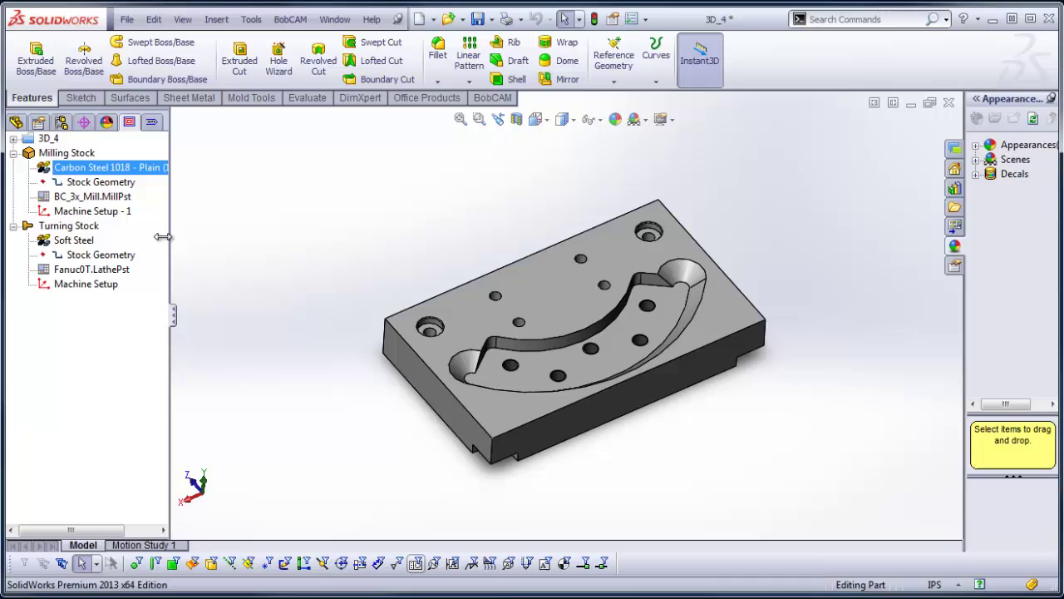
pyautogui.click(67, 153)
pyautogui.click(93, 212)
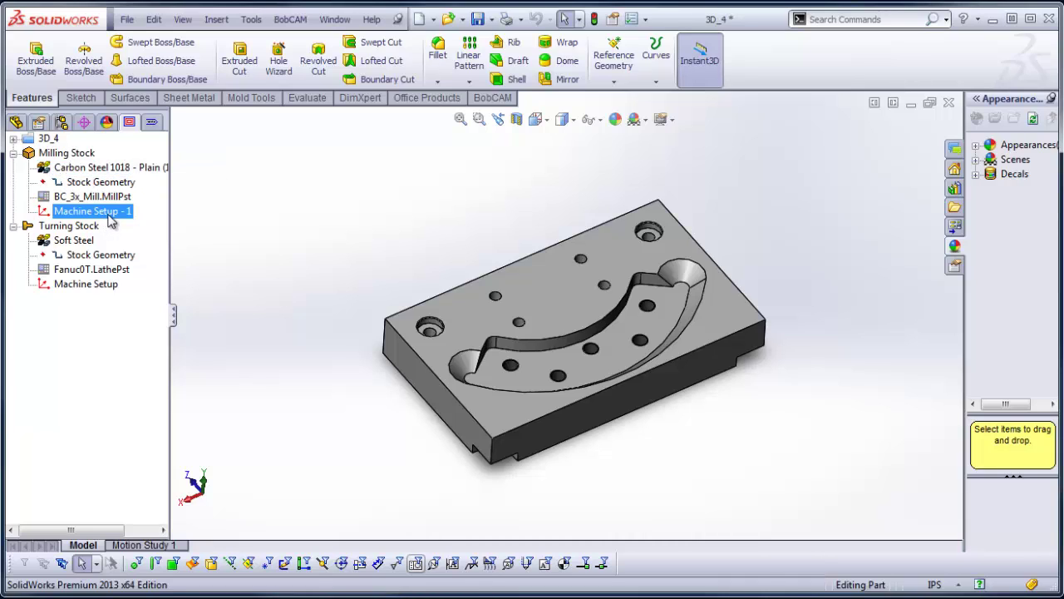
pyautogui.click(83, 153)
pyautogui.rightClick(85, 153)
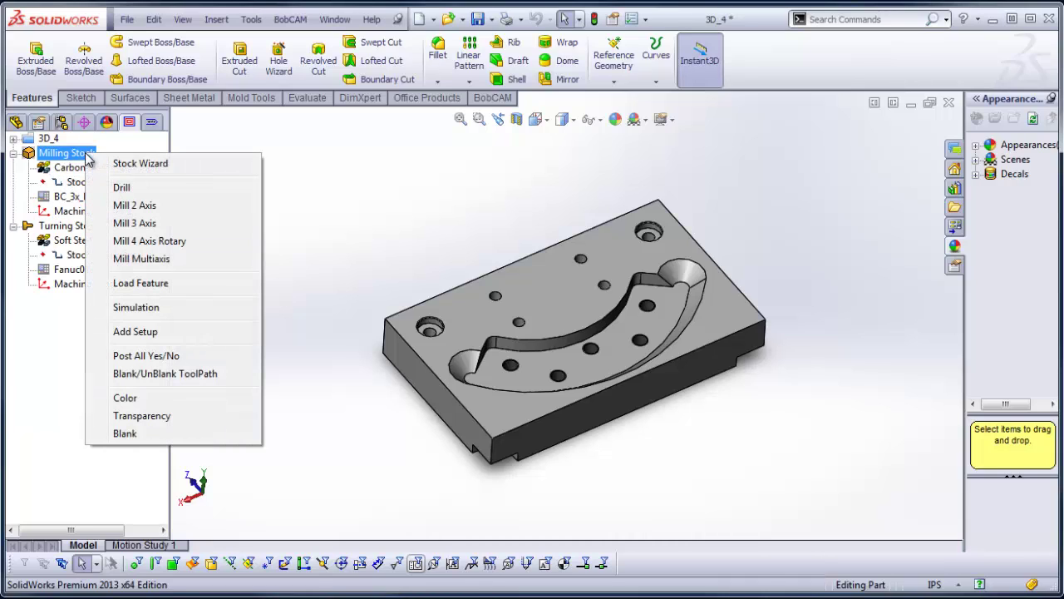
pyautogui.click(178, 165)
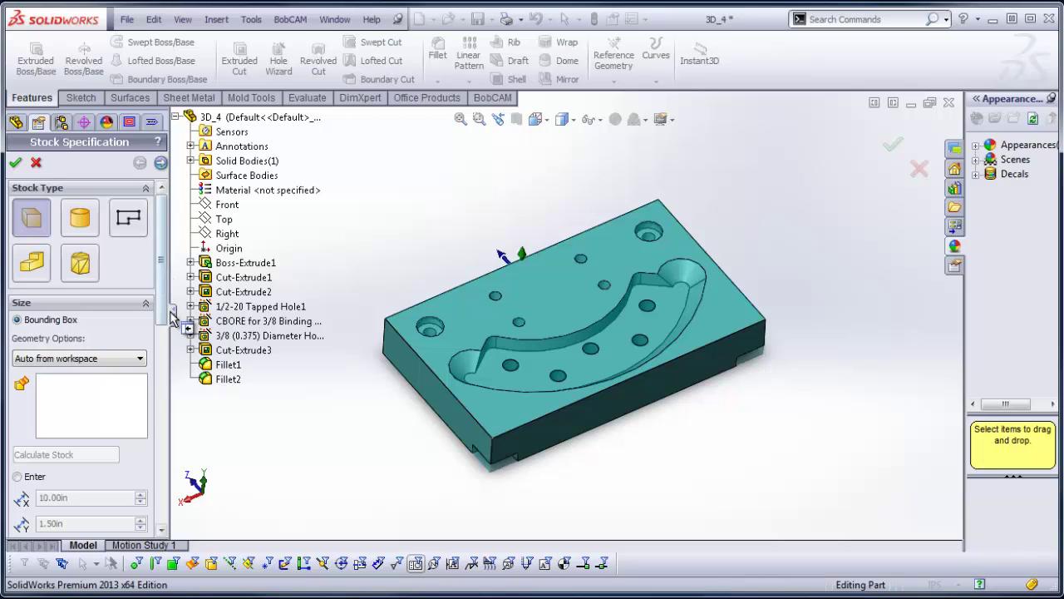
pyautogui.moveTo(176, 323); pyautogui.dragTo(198, 322)
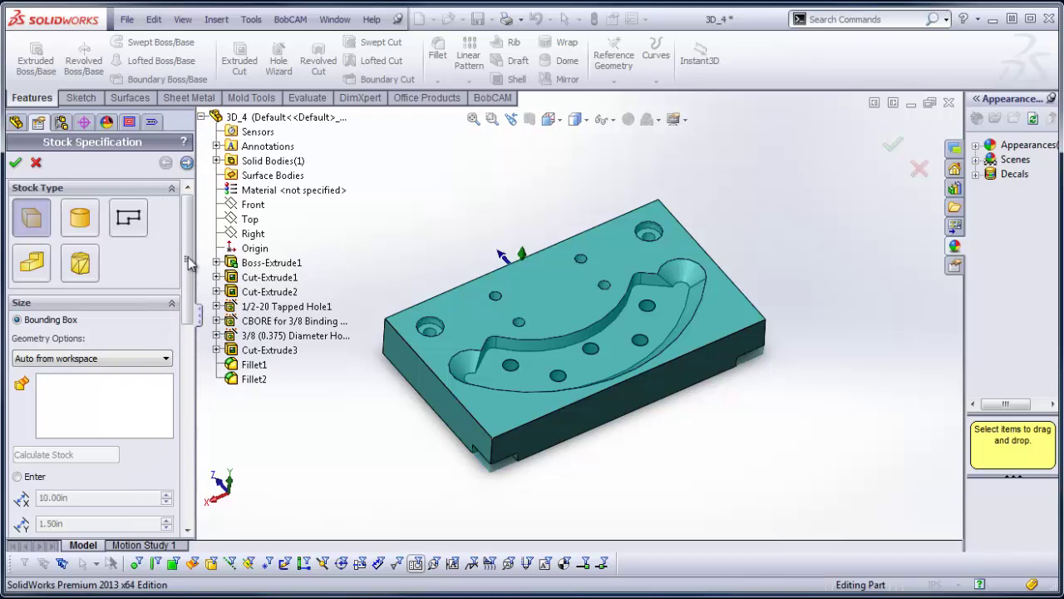
# Compute the stock and set the machine setup origin to bounding-box Point26
pyautogui.click(188, 163)
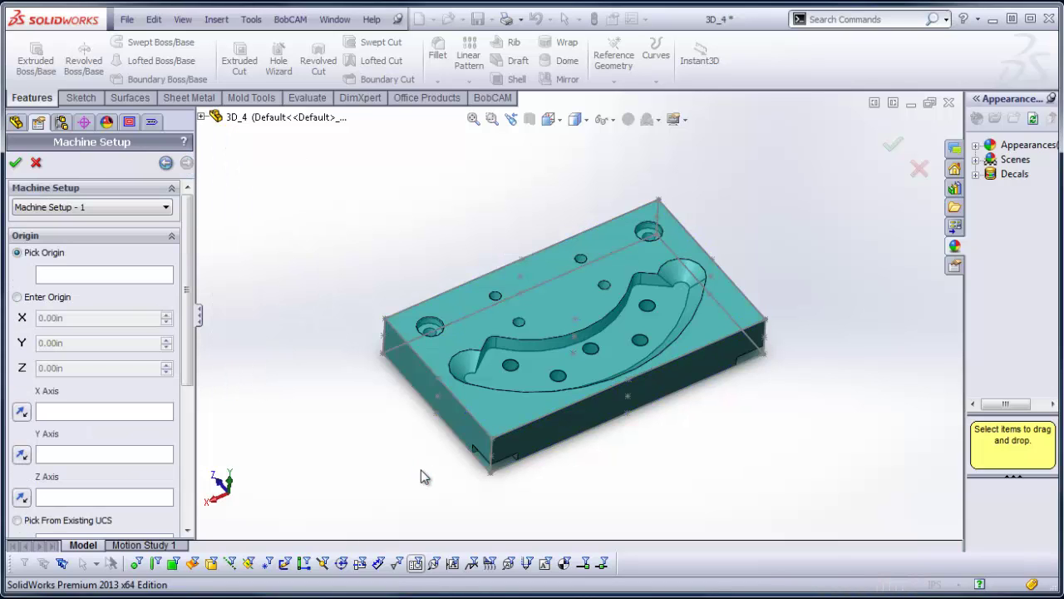
pyautogui.click(88, 276)
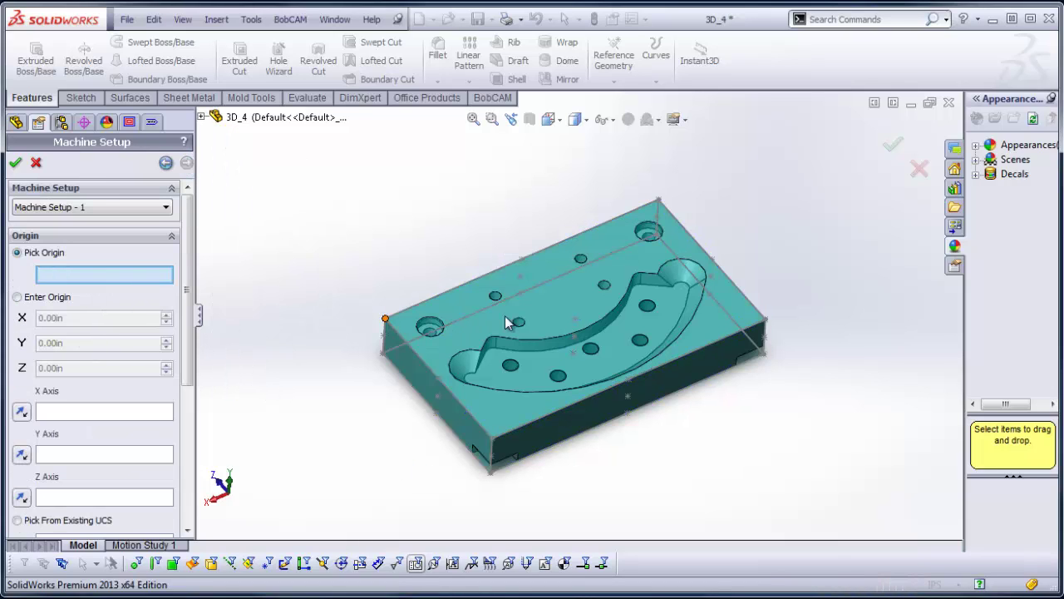
pyautogui.click(573, 319)
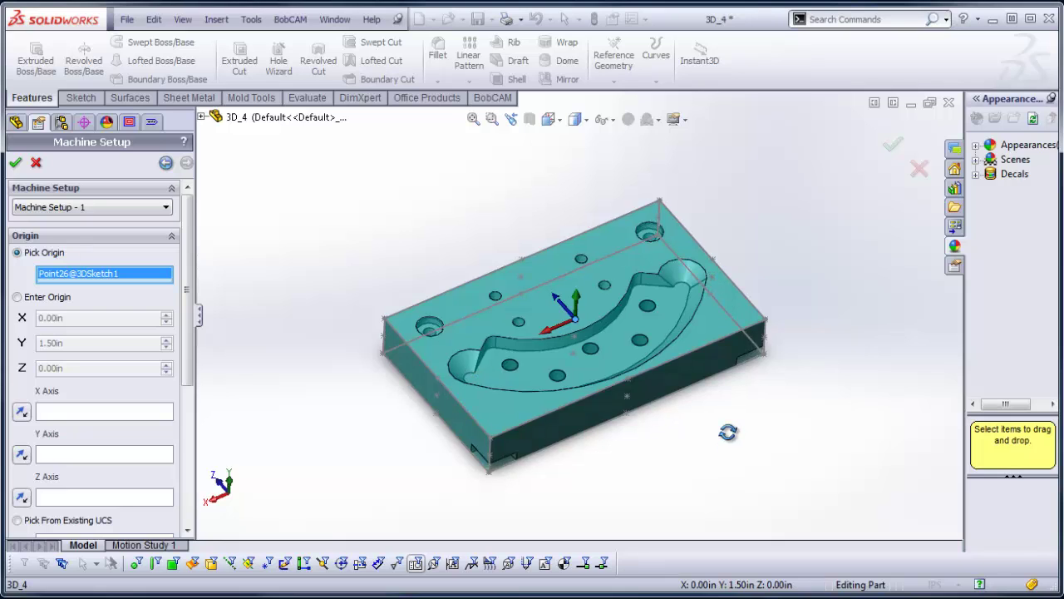
pyautogui.moveTo(728, 432); pyautogui.dragTo(615, 370, button='middle')
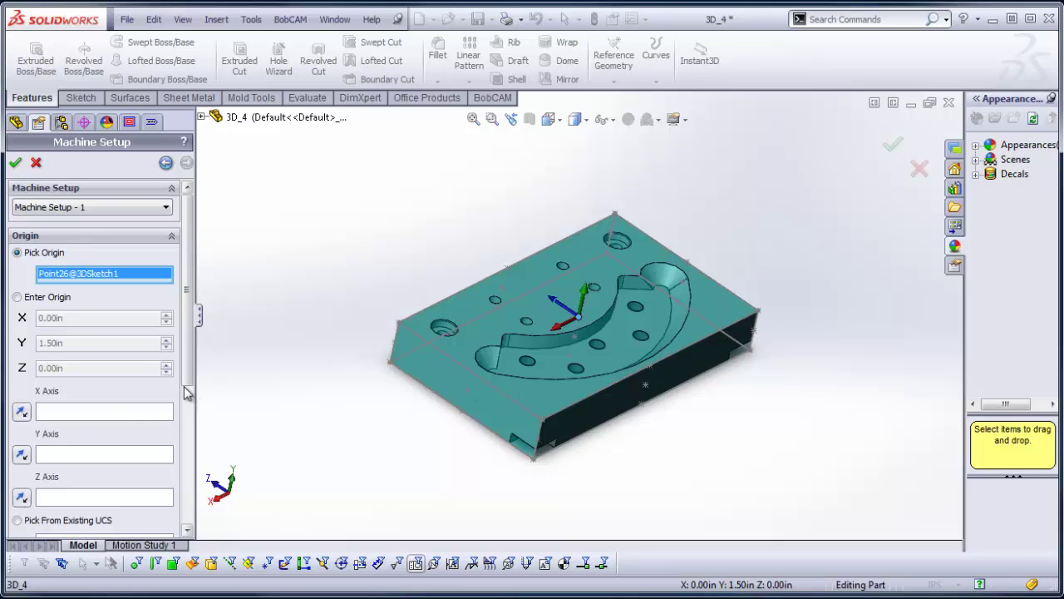
# Set the X axis to Line7 and a reversed Y axis to Line11, then accept the setup
pyautogui.click(98, 413)
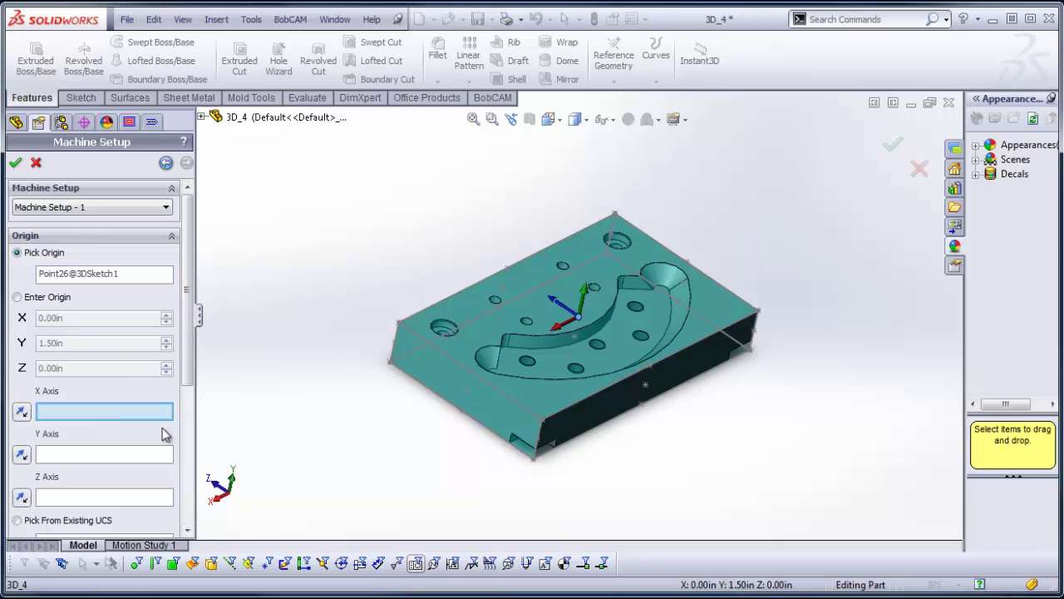
pyautogui.click(739, 329)
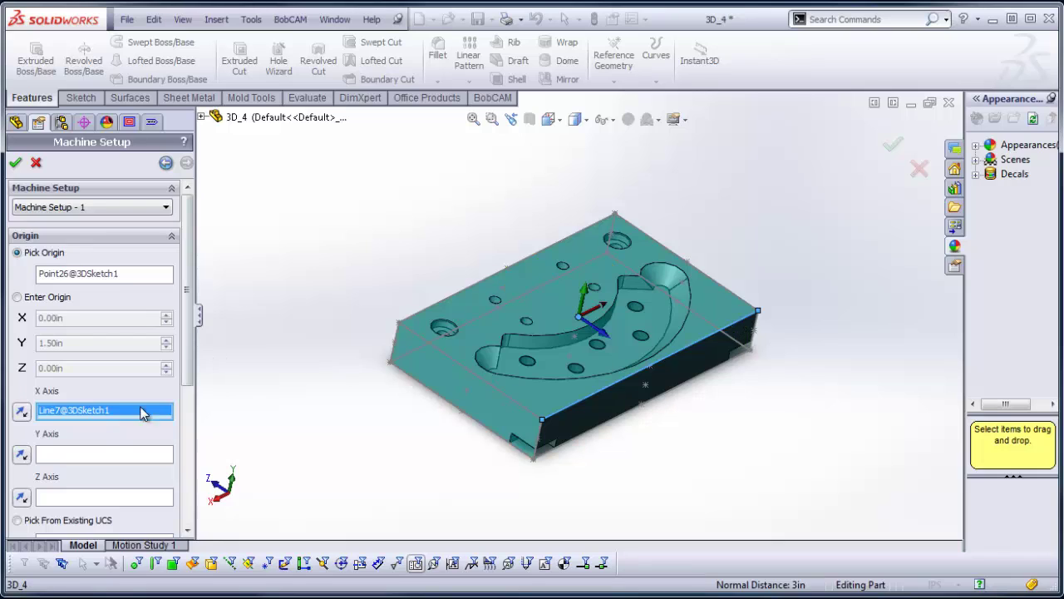
pyautogui.click(105, 454)
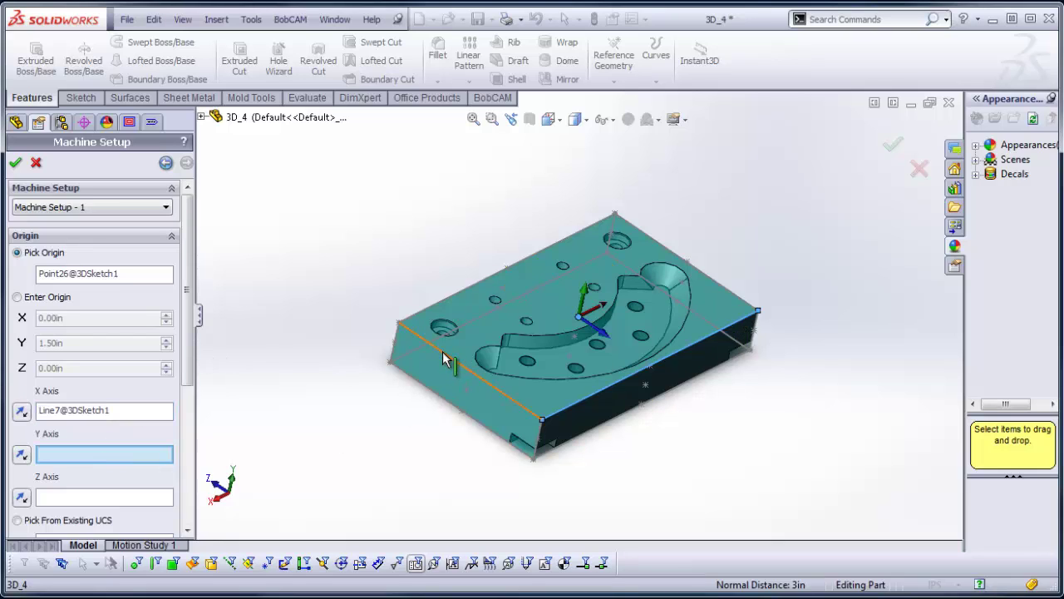
pyautogui.click(449, 362)
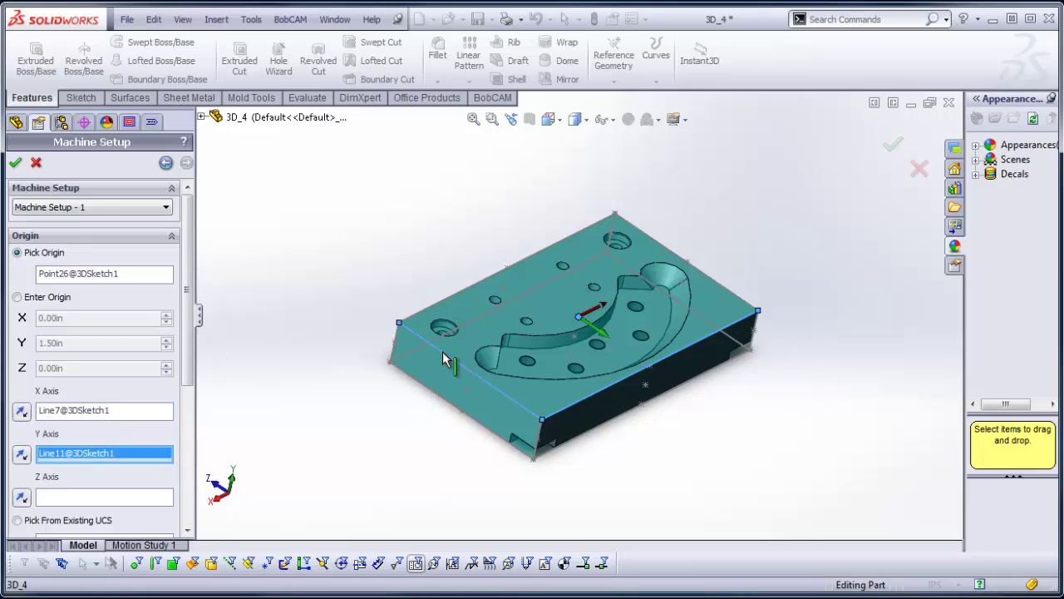
pyautogui.click(21, 454)
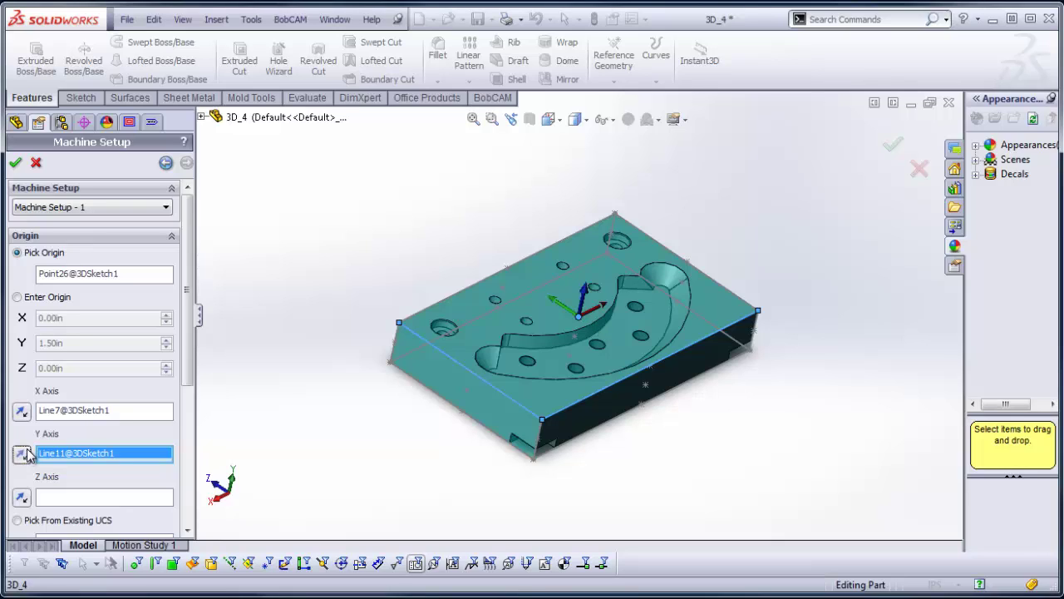
pyautogui.click(15, 164)
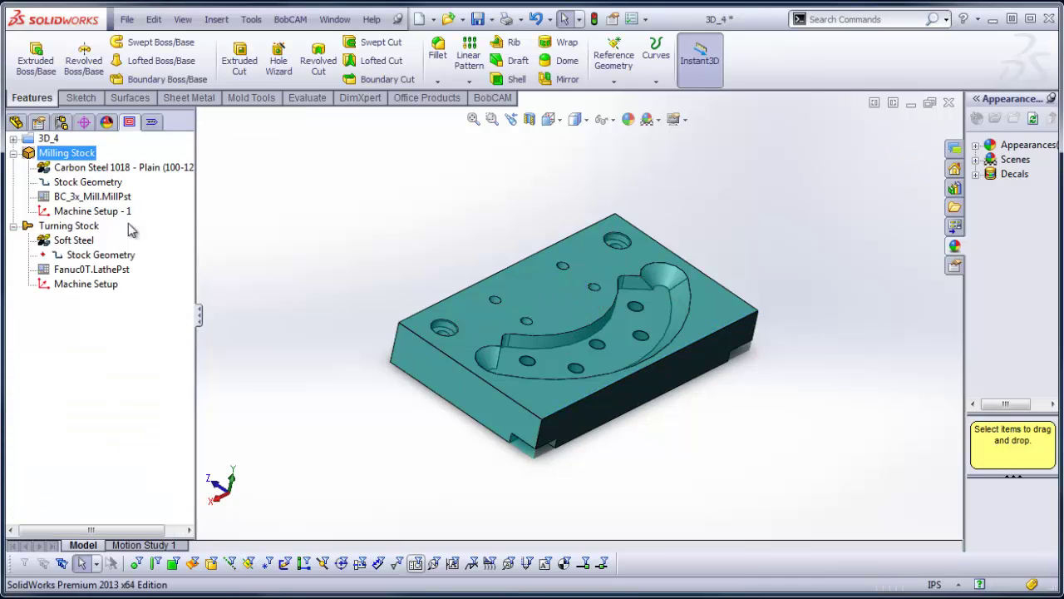
# Start a Mill 2 Axis Facing operation under Machine Setup - 1
pyautogui.click(116, 255)
pyautogui.click(108, 211)
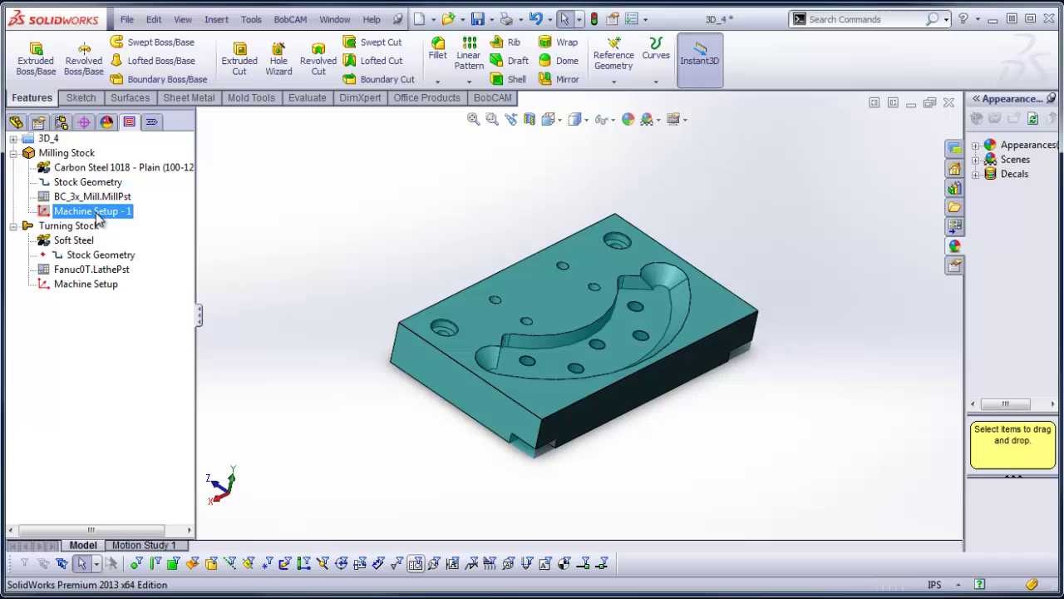
pyautogui.rightClick(111, 213)
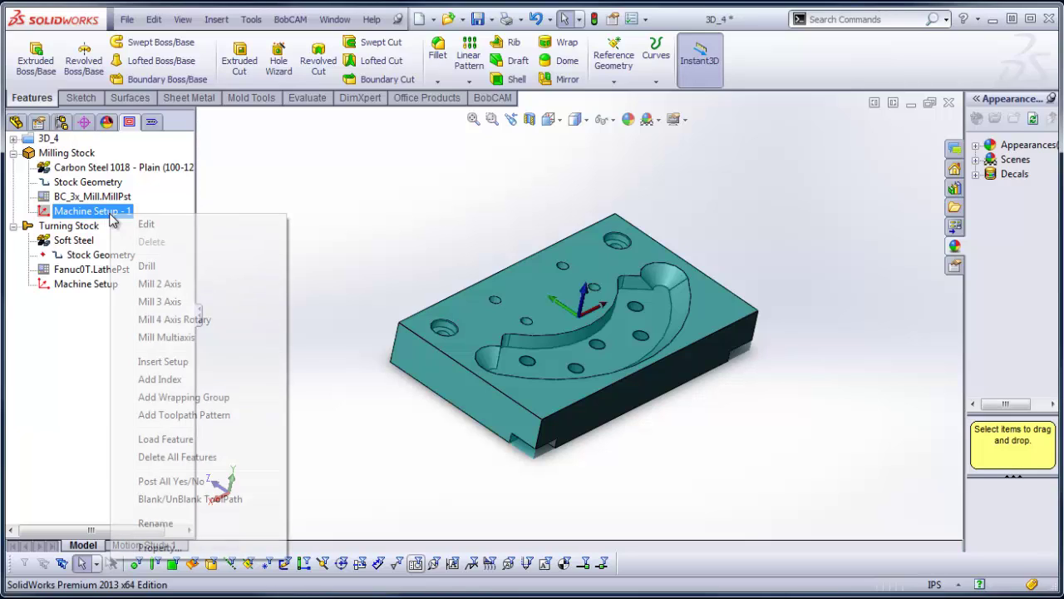
pyautogui.click(211, 288)
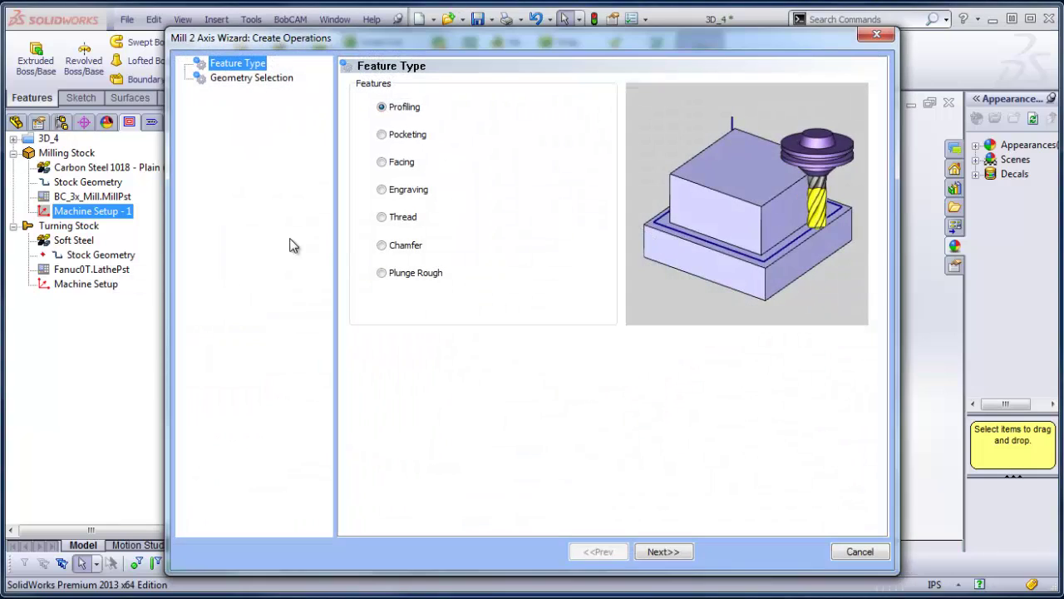
pyautogui.click(383, 163)
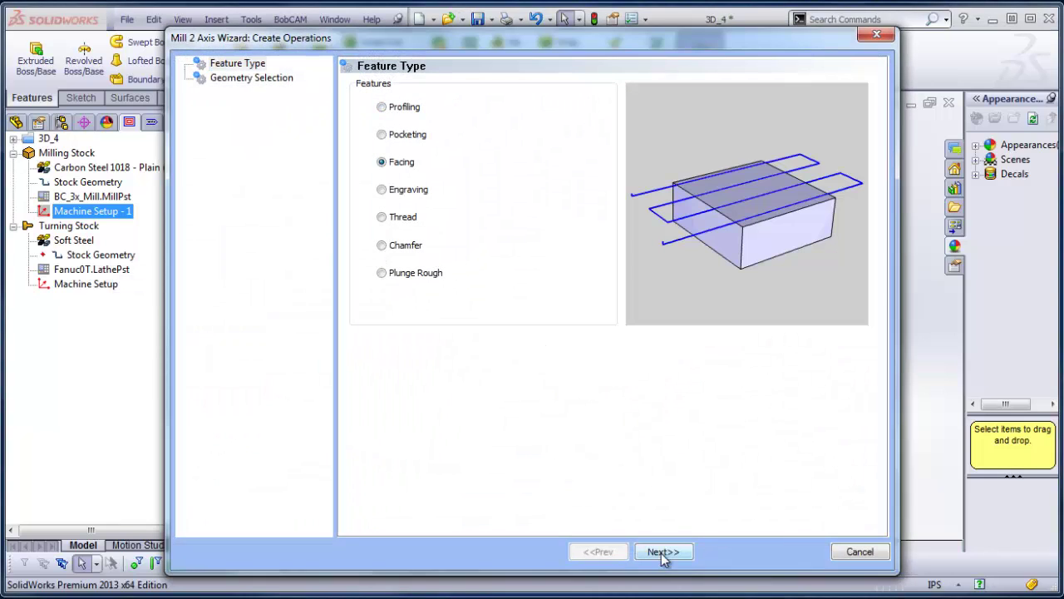
pyautogui.click(662, 552)
# Select the block's top-edge loop as facing geometry and review the 0.50 flat endmill rough settings
pyautogui.click(471, 138)
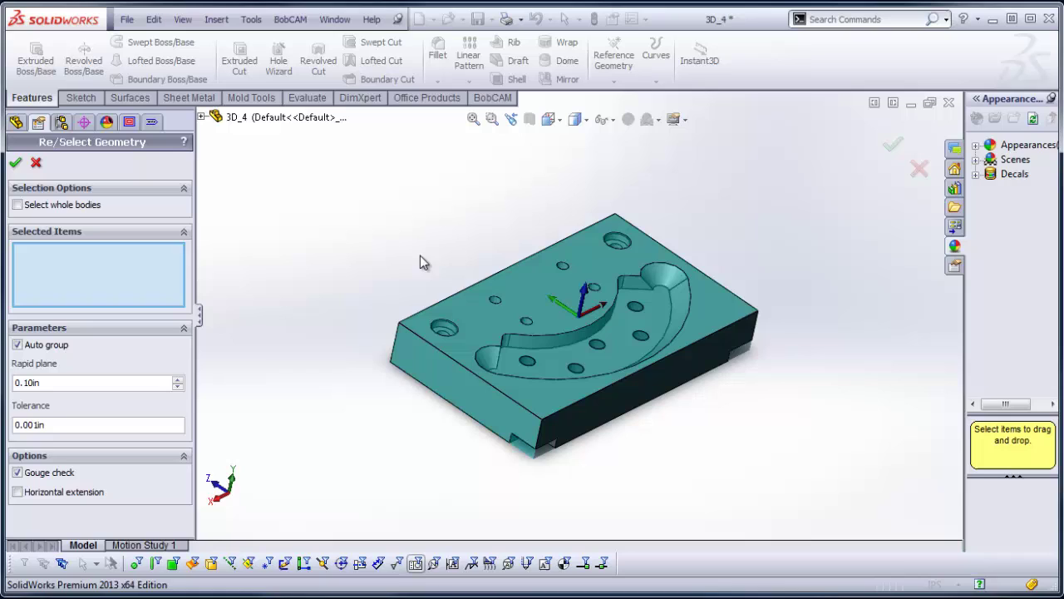
pyautogui.rightClick(424, 346)
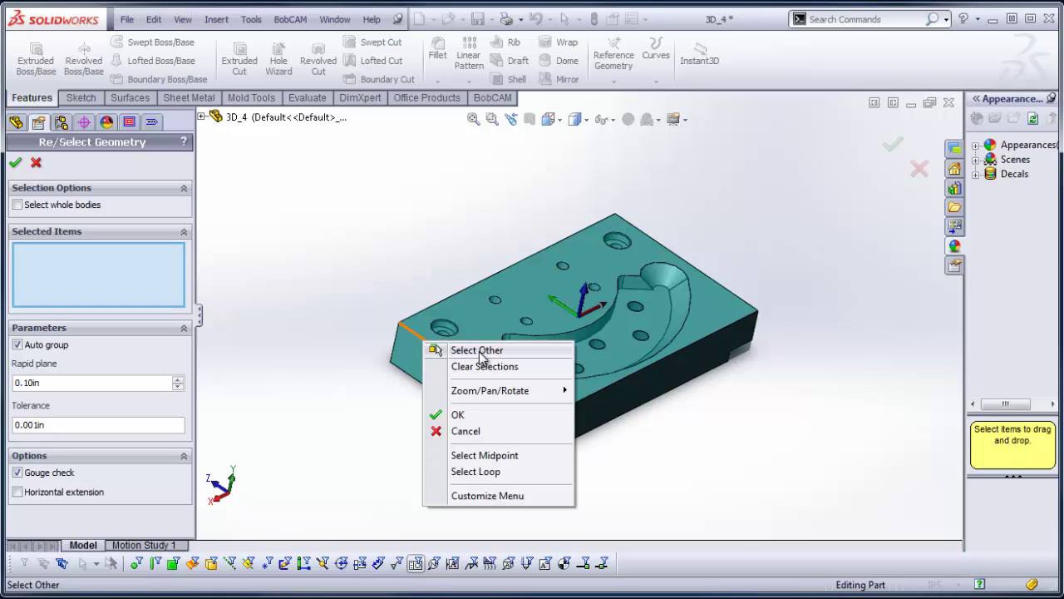
pyautogui.click(527, 471)
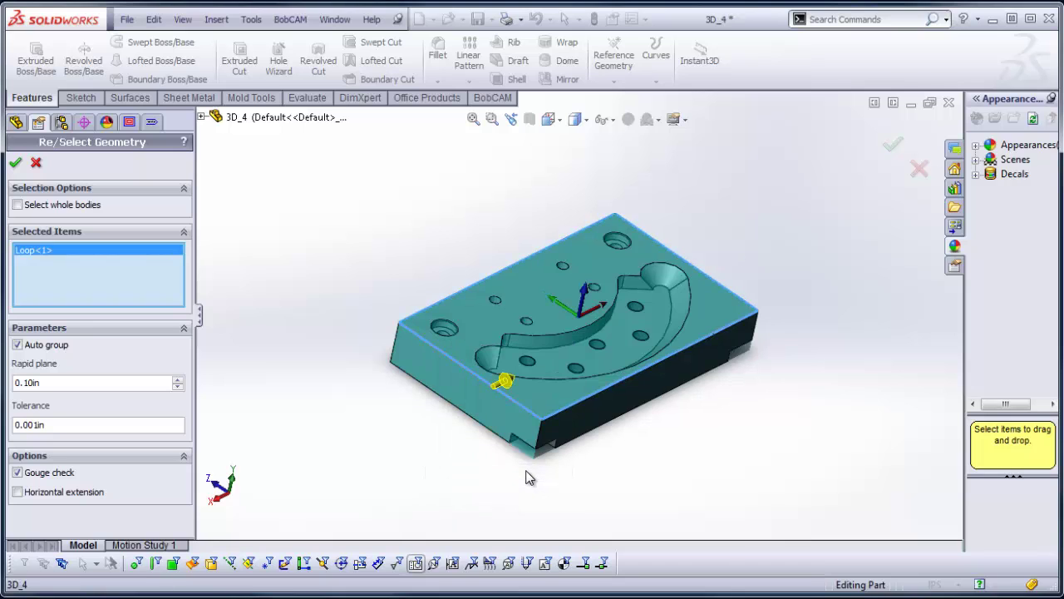
pyautogui.click(15, 163)
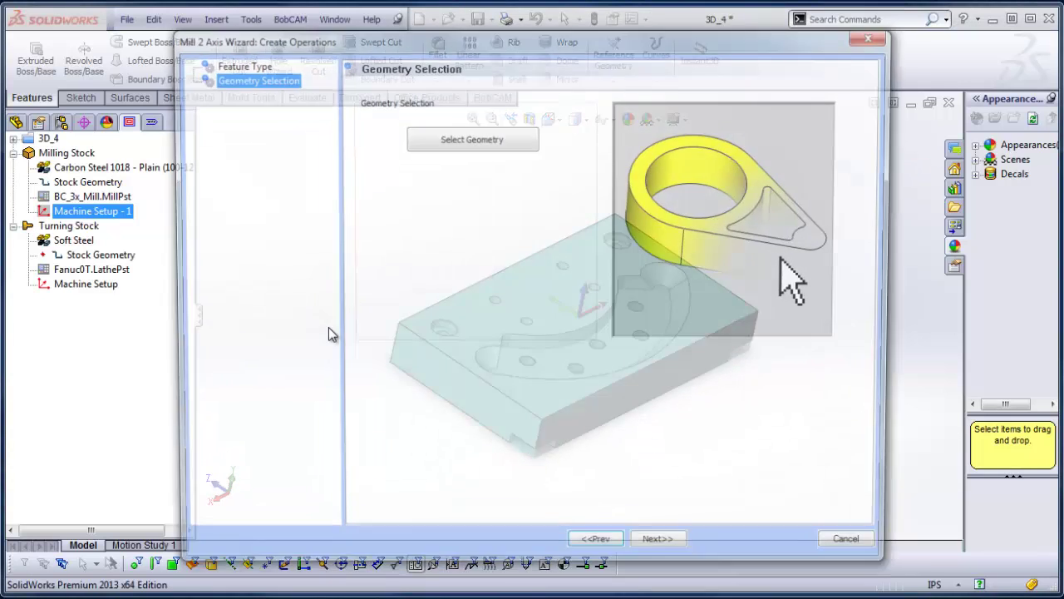
pyautogui.click(662, 557)
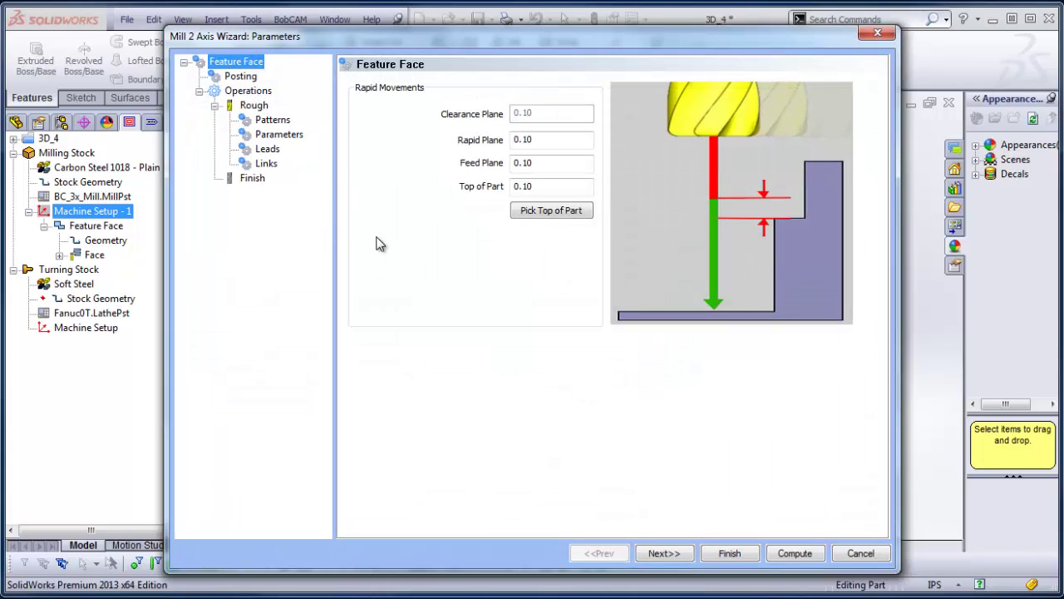
pyautogui.click(254, 106)
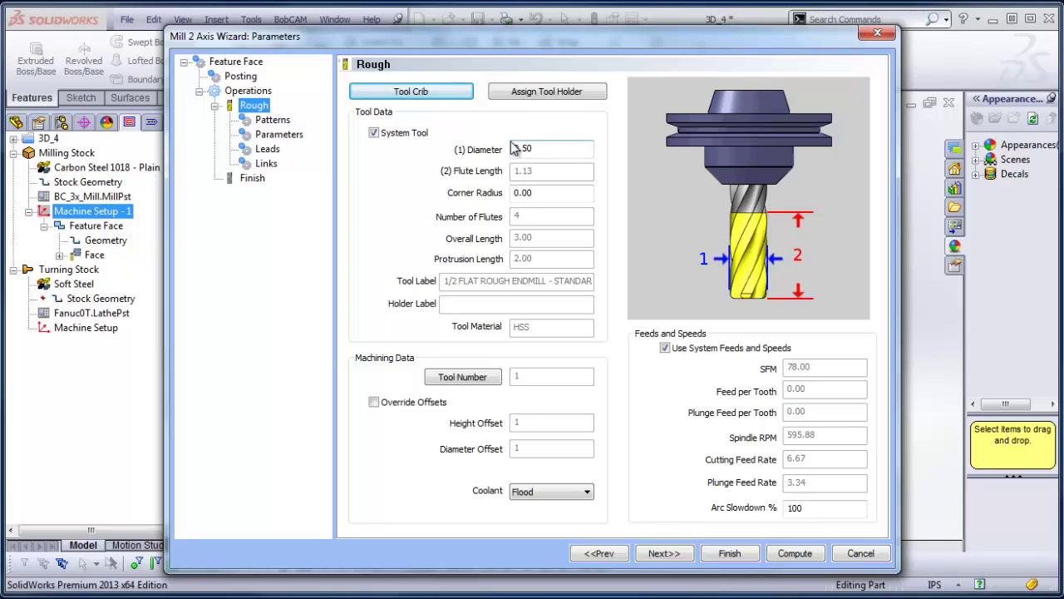
# Finish the facing operation and set document length units to four decimals (.1234)
pyautogui.click(735, 556)
pyautogui.click(952, 589)
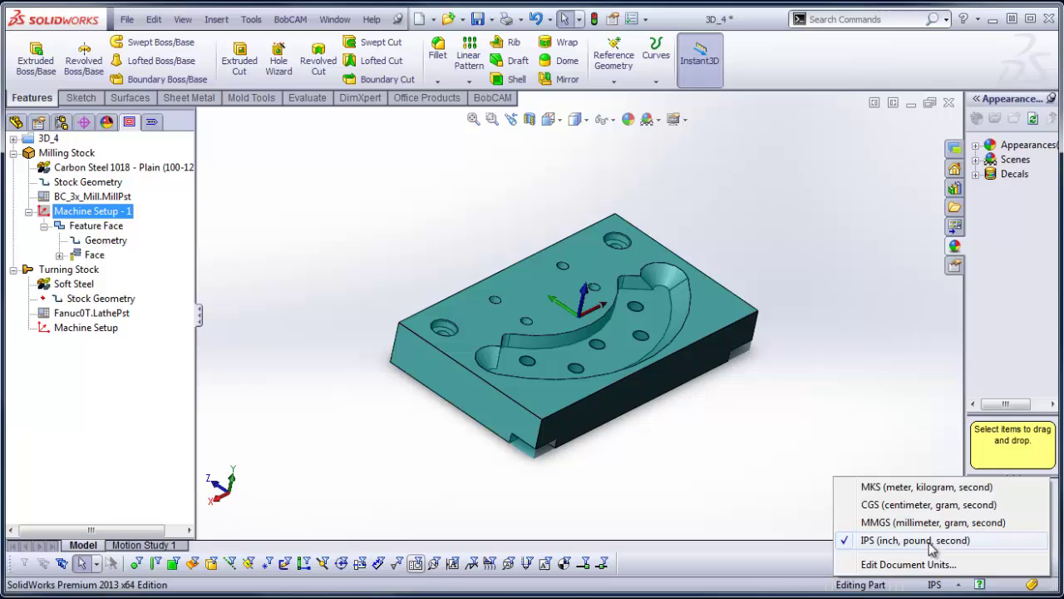
pyautogui.click(924, 563)
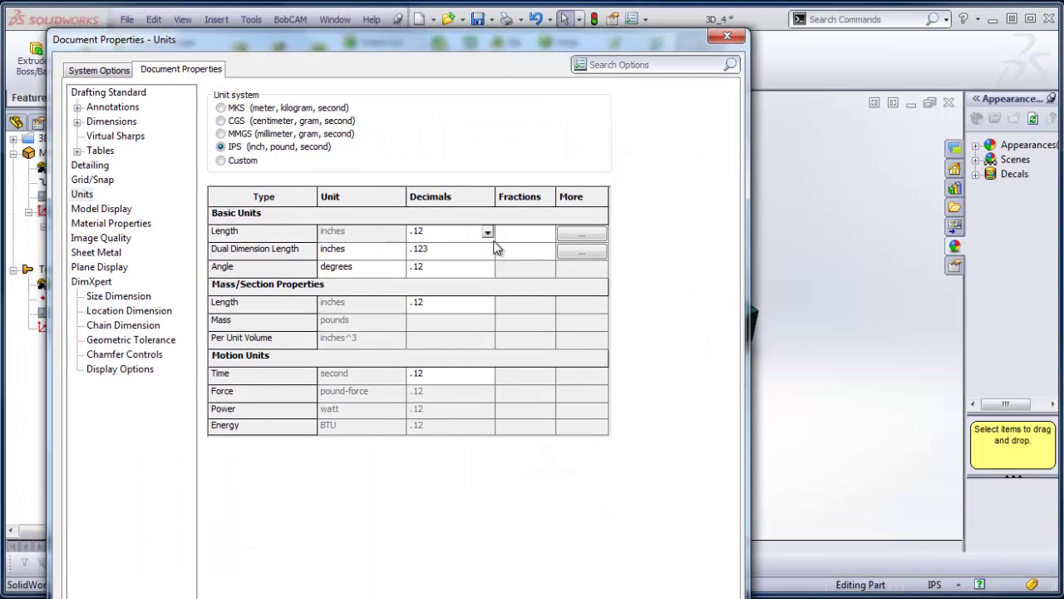
pyautogui.click(487, 232)
pyautogui.click(428, 274)
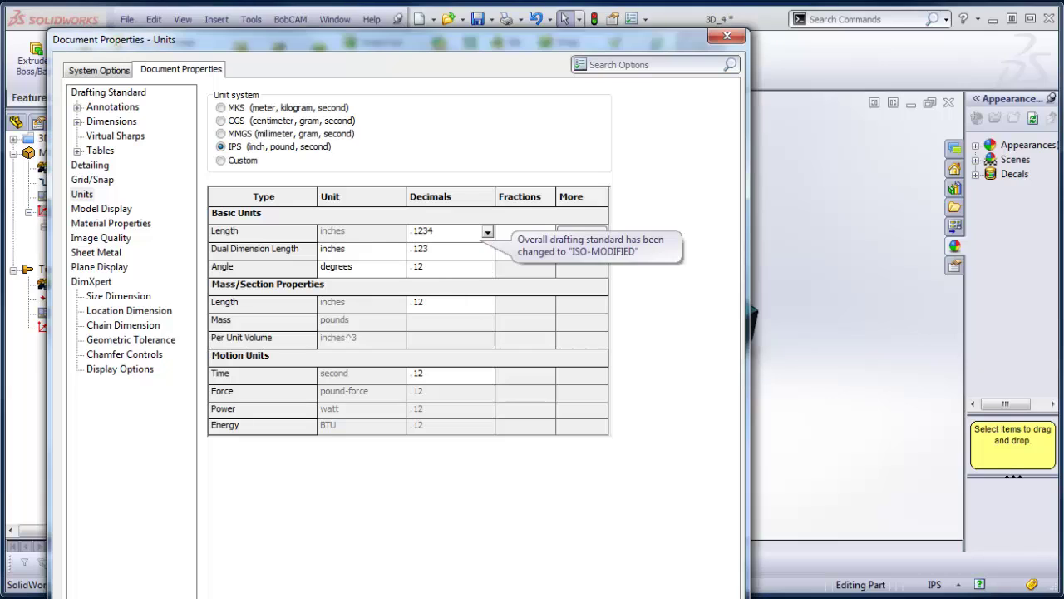
pyautogui.press('Return')
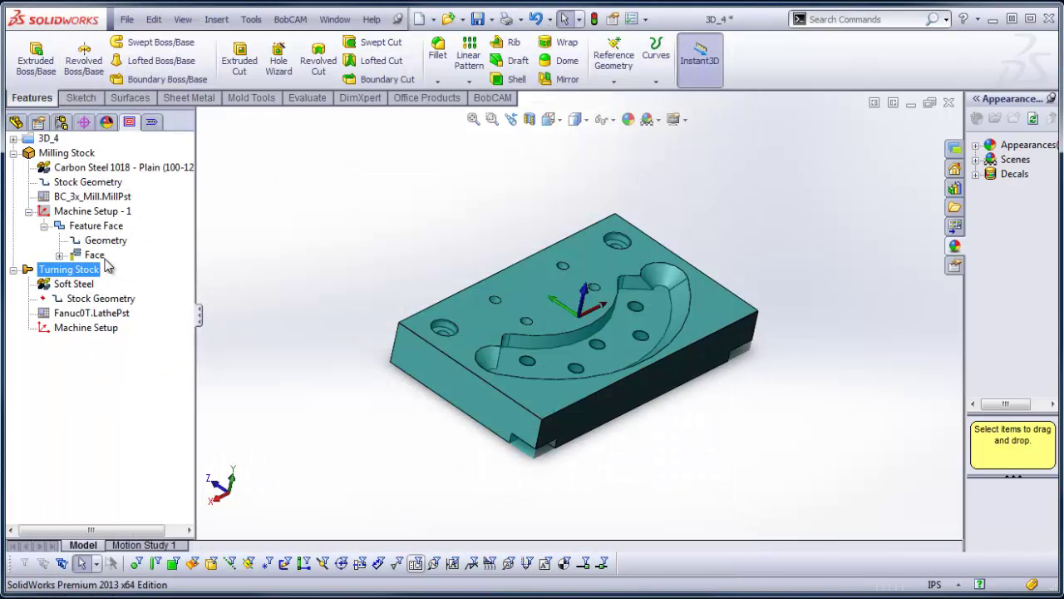
# Reopen the Face operation, set the rough Total Depth to 0 and link passes with arcs
pyautogui.rightClick(116, 256)
pyautogui.click(137, 266)
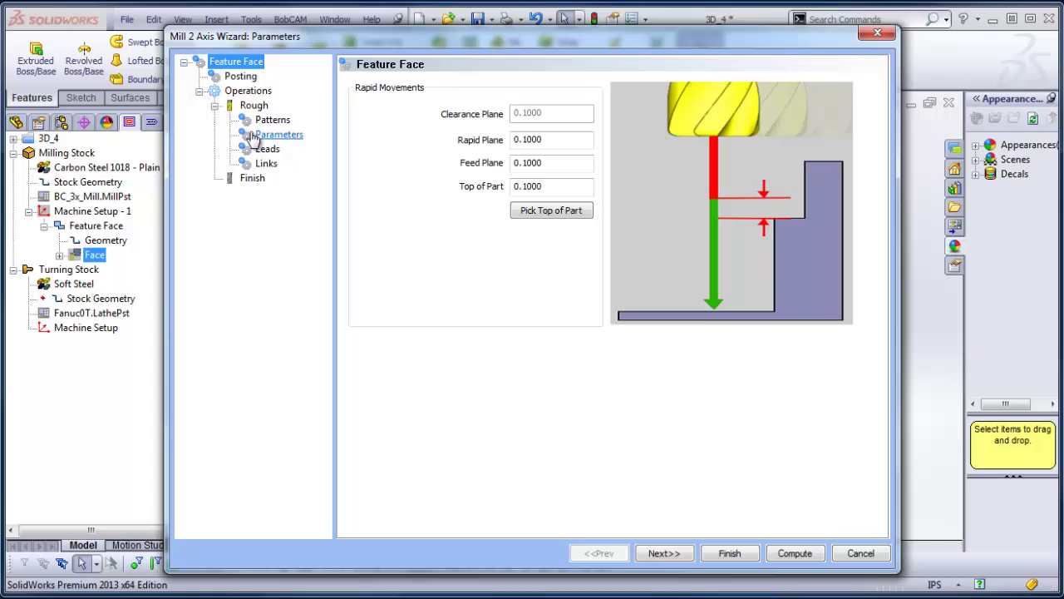
pyautogui.click(254, 105)
pyautogui.press('Tab')
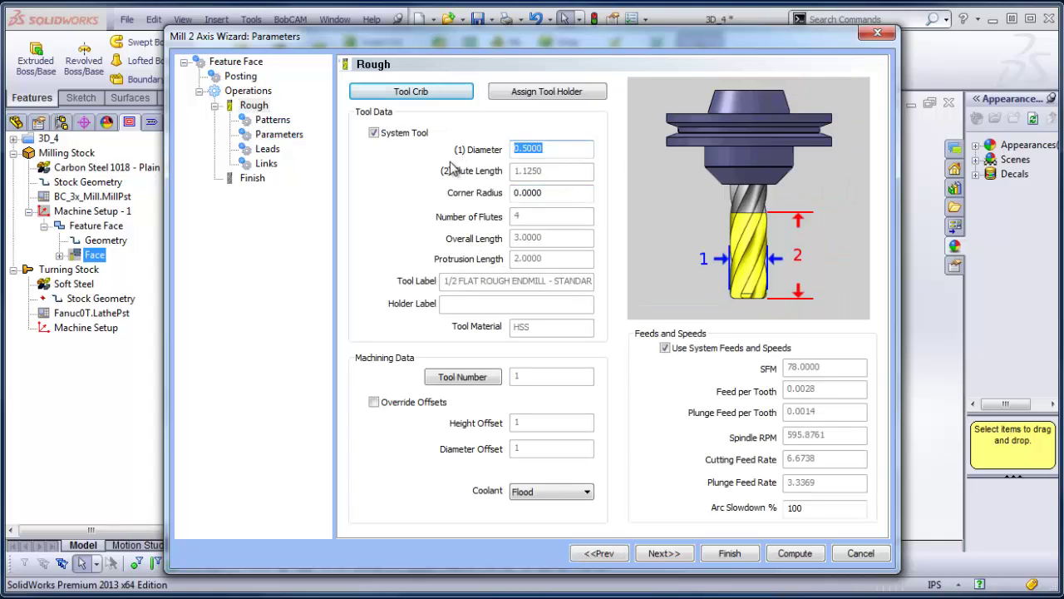
pyautogui.click(281, 121)
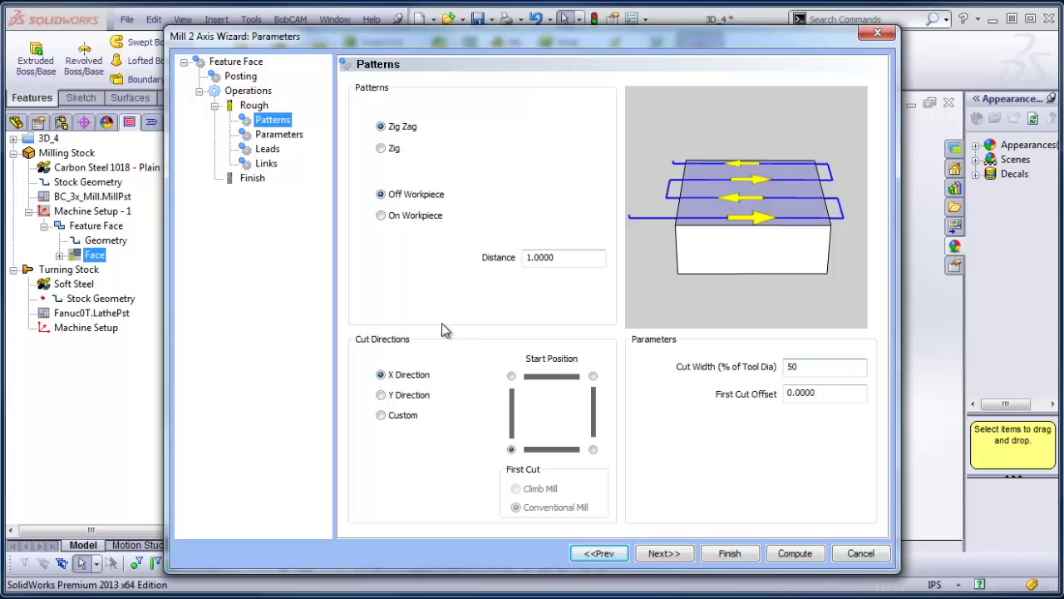
pyautogui.click(279, 133)
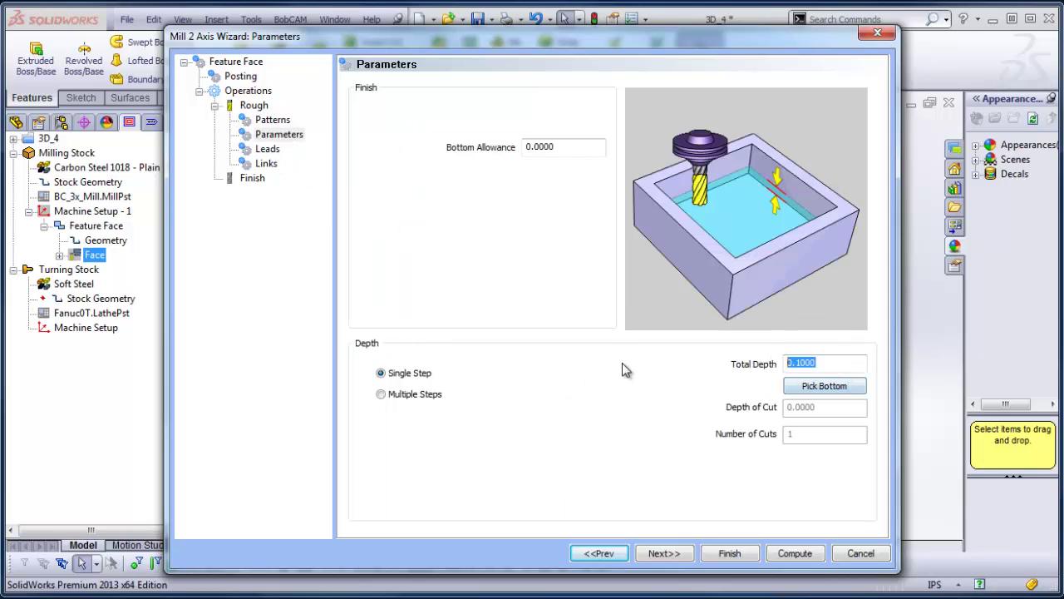
pyautogui.write('0')
pyautogui.click(268, 148)
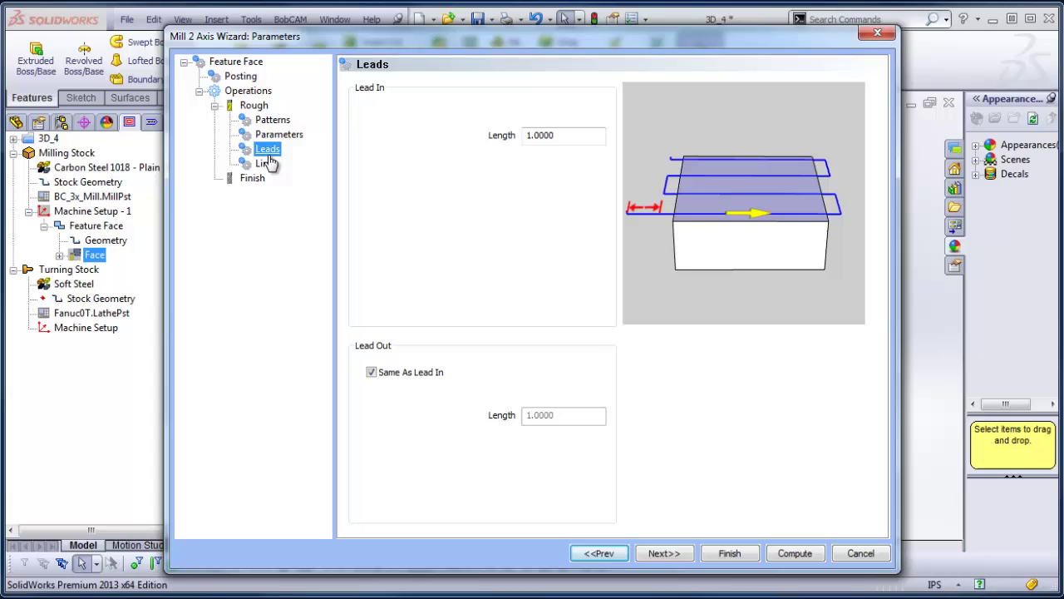
pyautogui.click(267, 165)
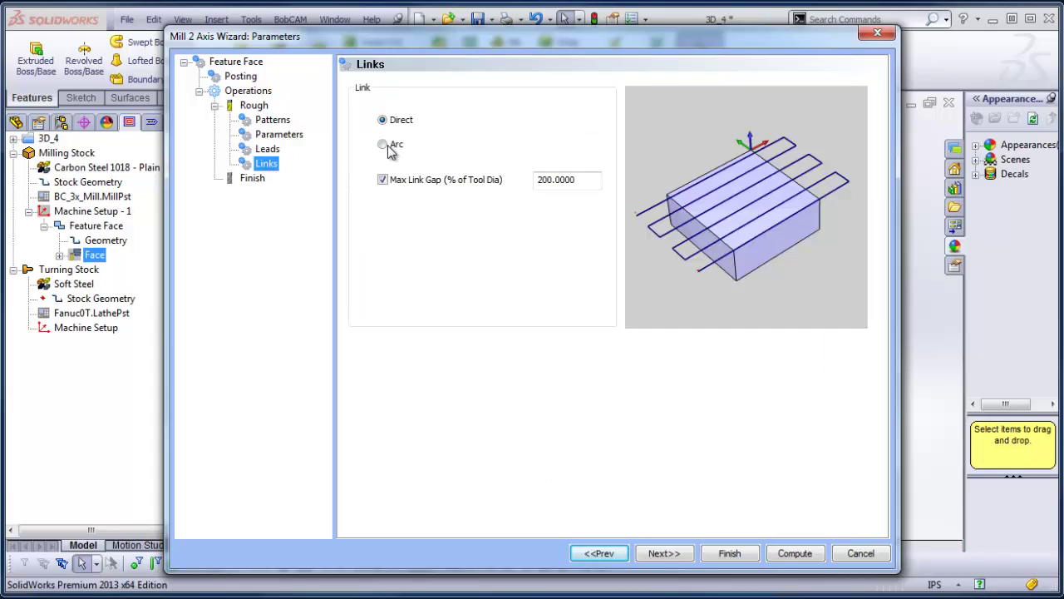
pyautogui.click(382, 144)
pyautogui.click(252, 178)
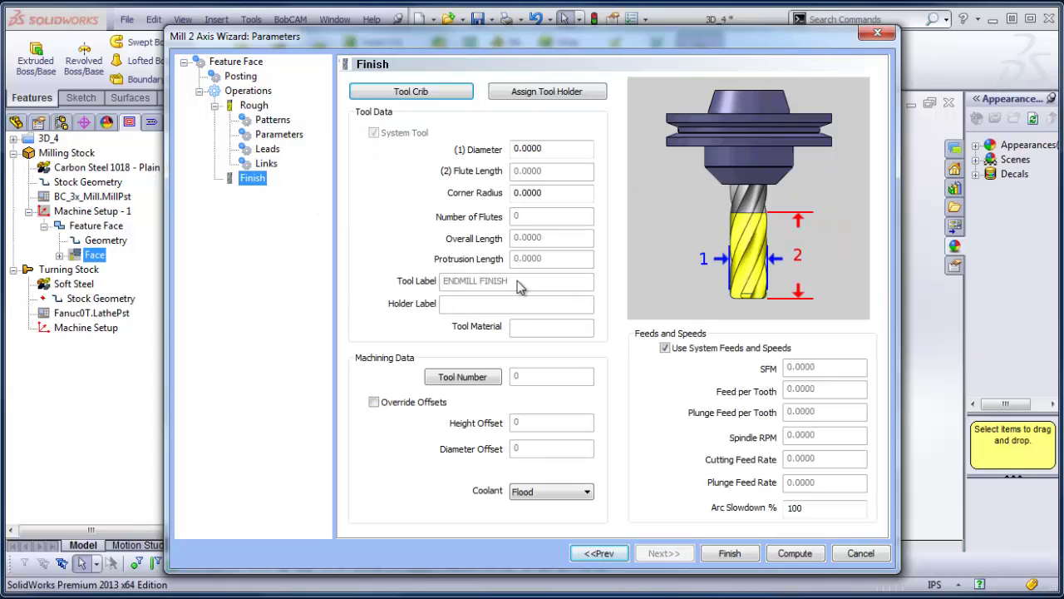
pyautogui.click(794, 553)
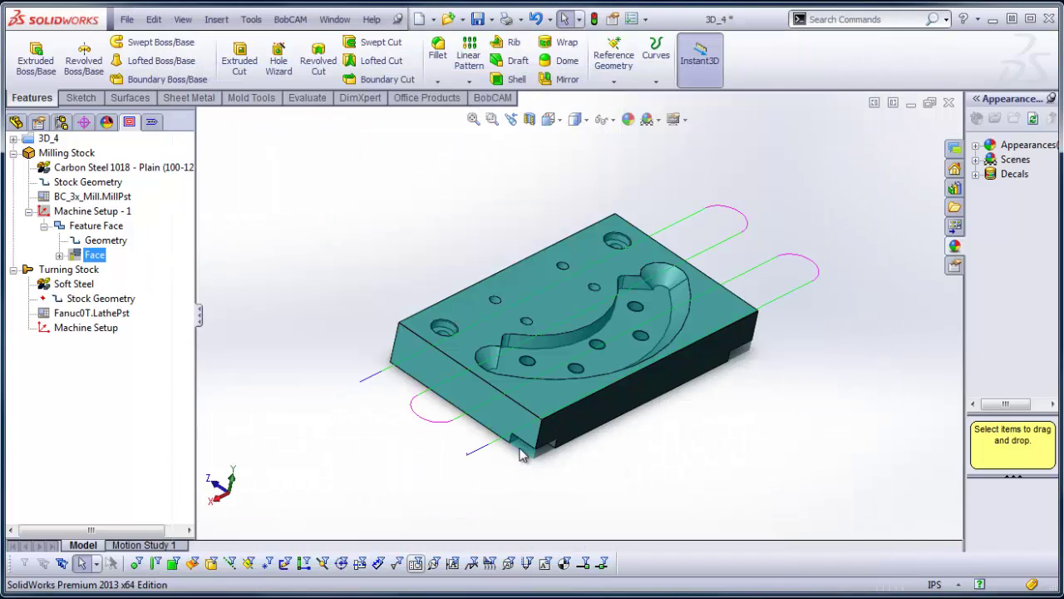
pyautogui.moveTo(717, 449); pyautogui.dragTo(696, 442, button='middle')
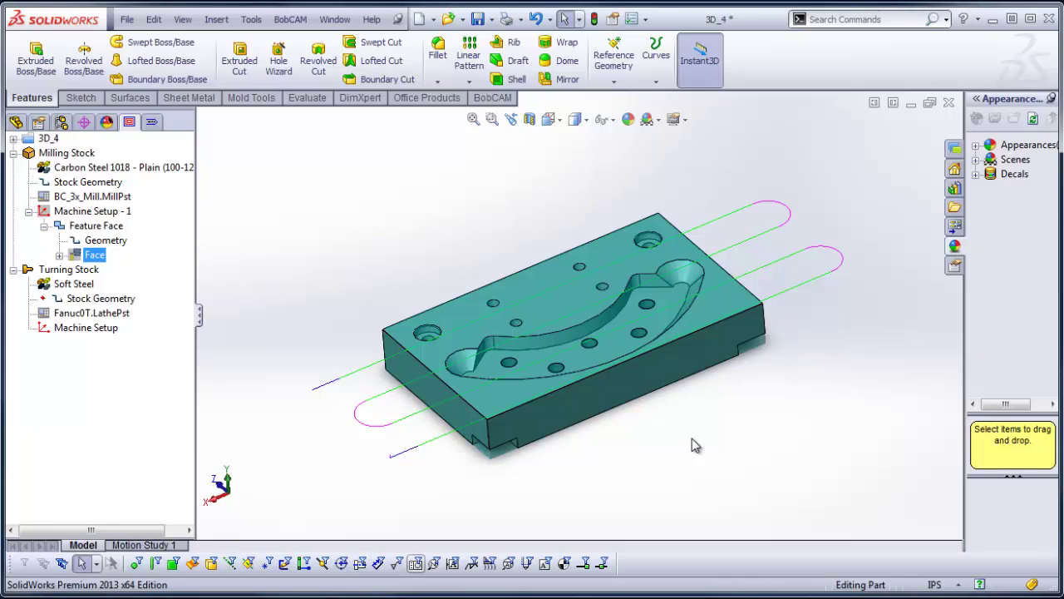
pyautogui.click(68, 269)
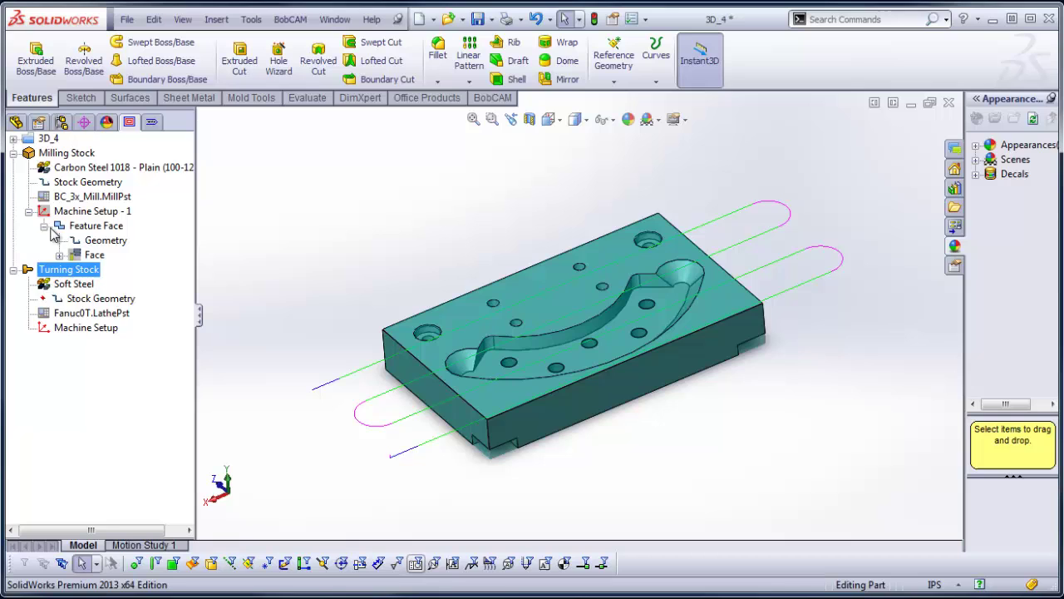
pyautogui.click(44, 225)
pyautogui.moveTo(659, 380); pyautogui.dragTo(657, 266, button='middle')
pyautogui.scroll(-3, 657, 267)
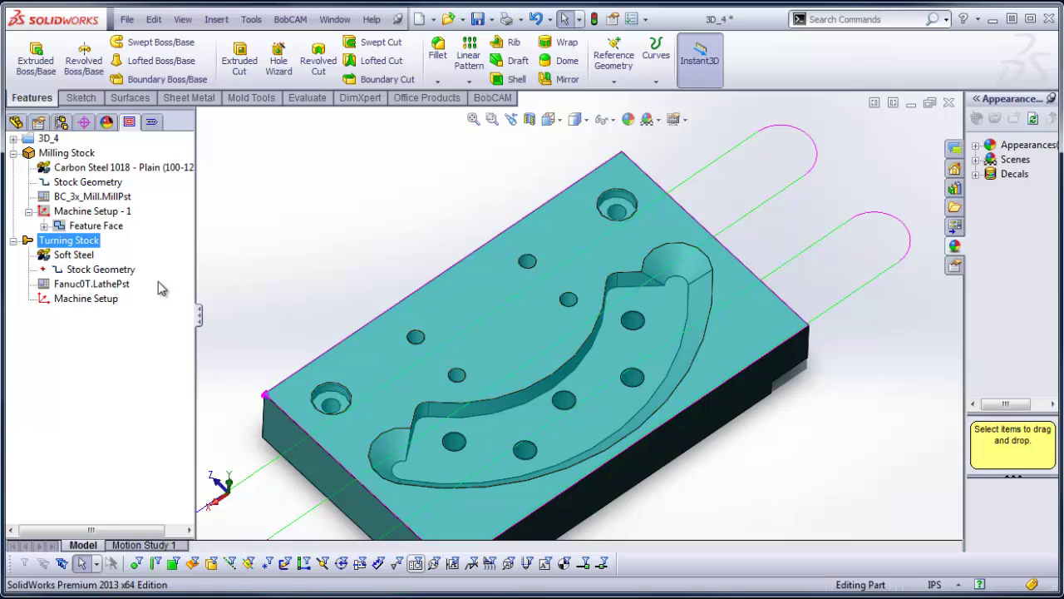
# Insert a Hole drill operation after Feature Face using the 3/8 Diameter Hole1 geometry
pyautogui.click(98, 226)
pyautogui.rightClick(102, 227)
pyautogui.click(181, 237)
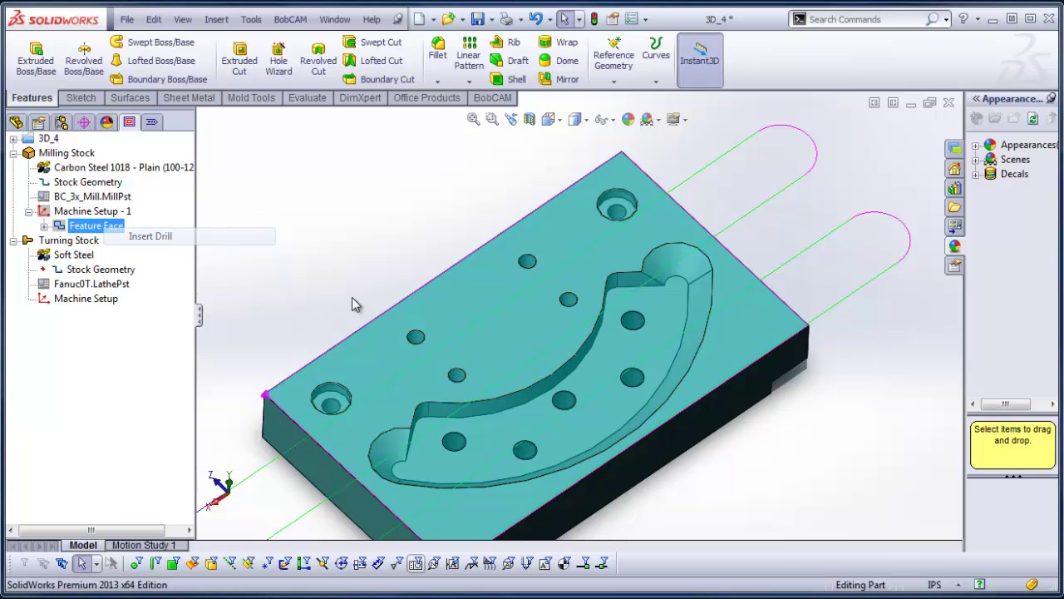
pyautogui.click(382, 130)
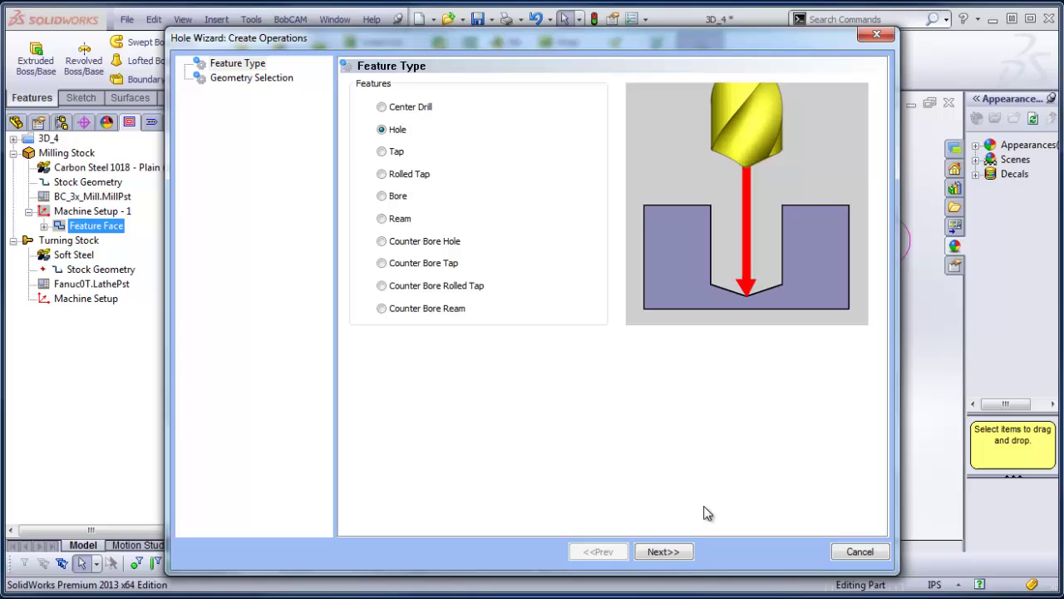
pyautogui.click(676, 552)
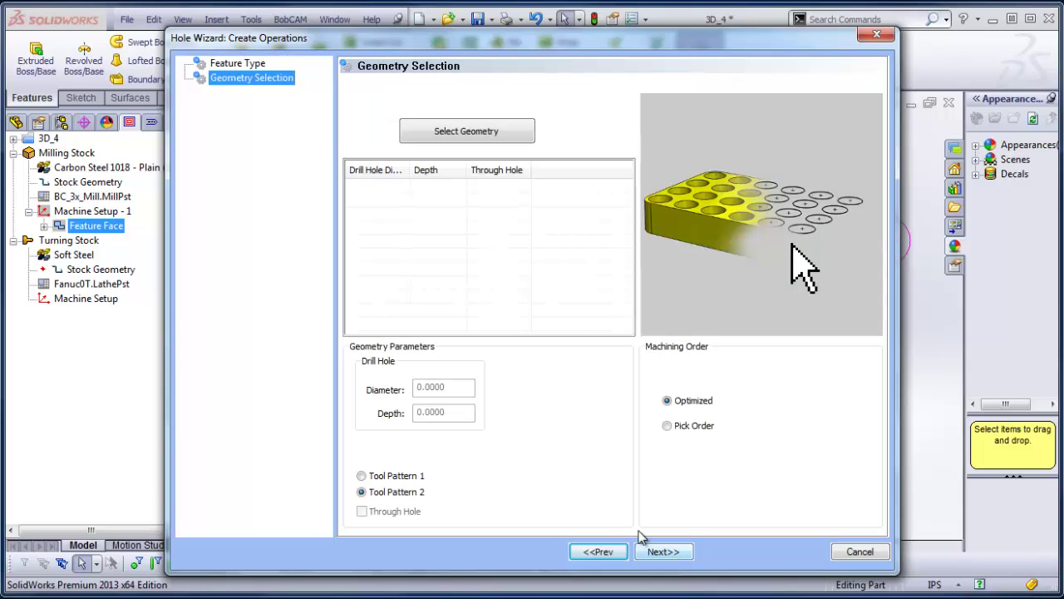
pyautogui.click(476, 136)
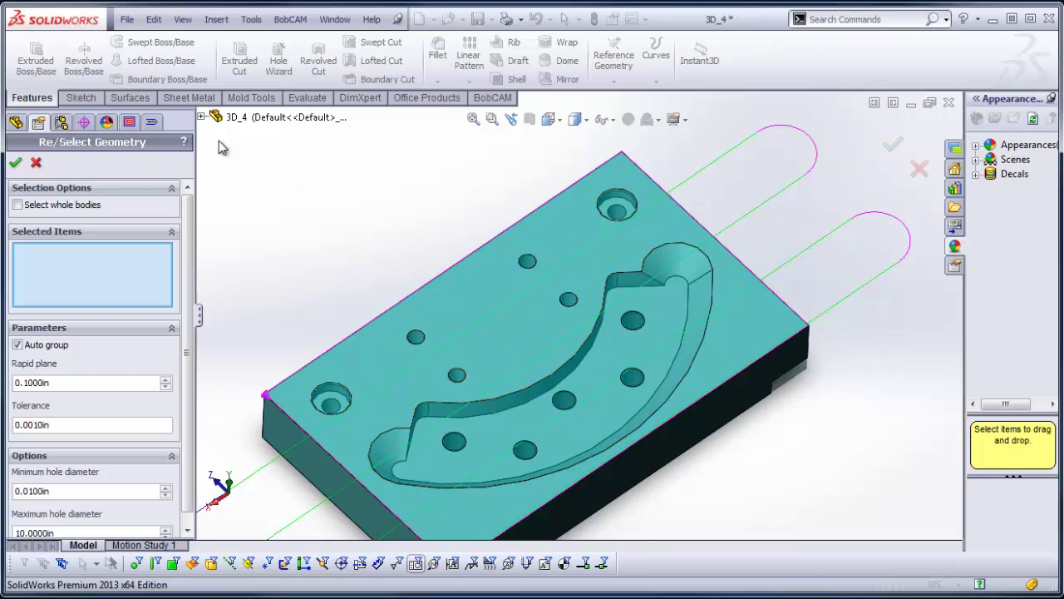
pyautogui.click(201, 118)
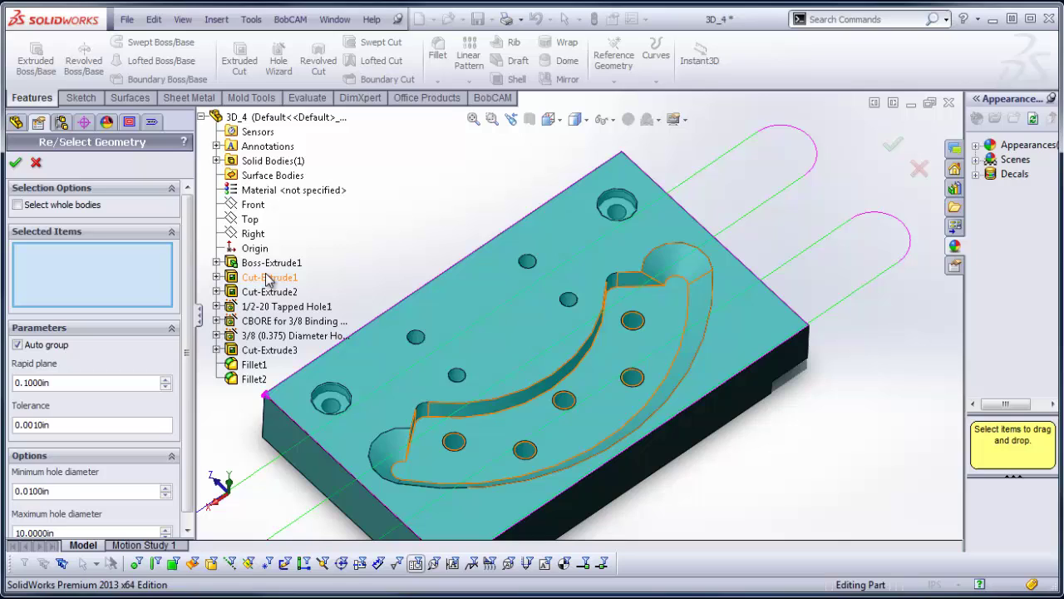
pyautogui.click(277, 336)
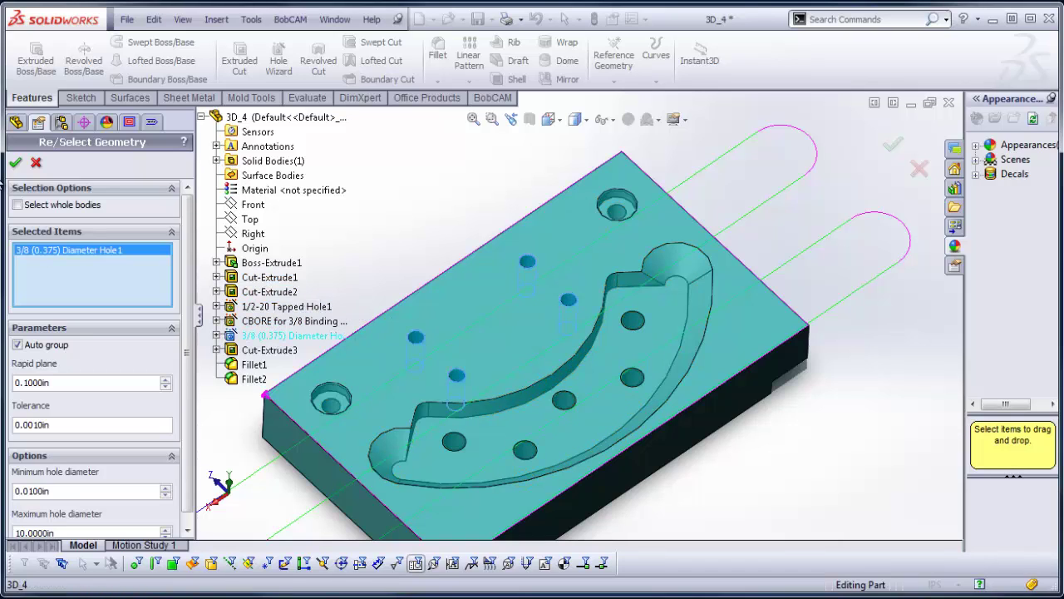
pyautogui.click(15, 162)
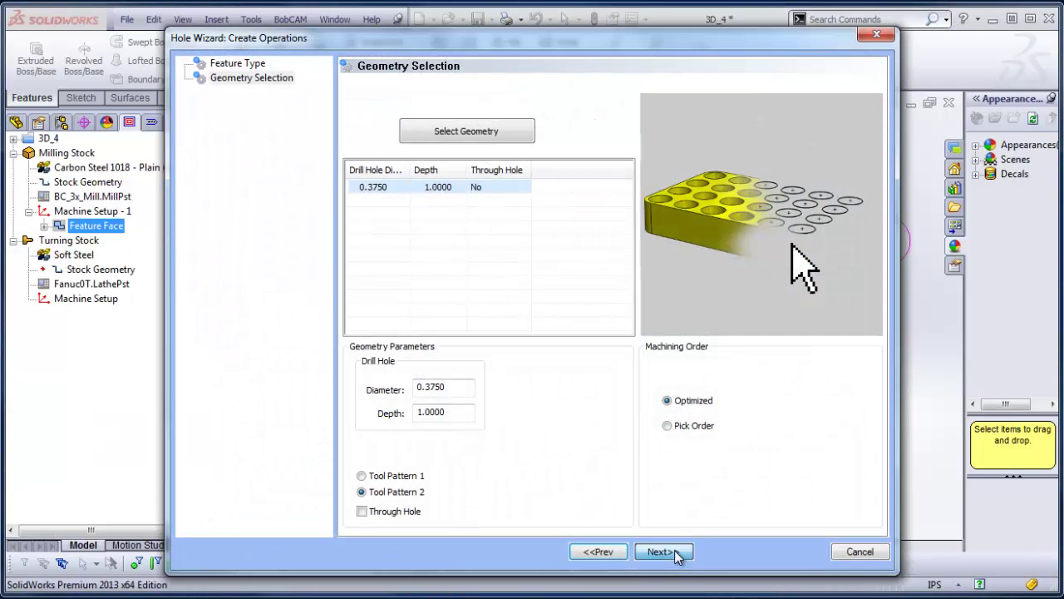
pyautogui.click(674, 552)
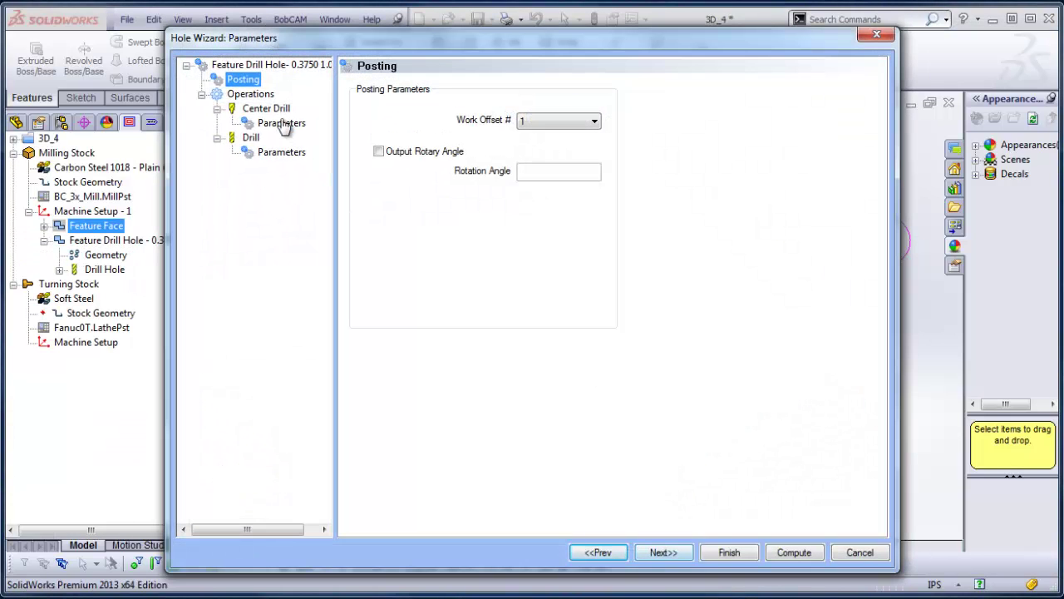
# Review the center drill and drill settings, then compute the 1.0000-deep drilling toolpaths
pyautogui.click(275, 109)
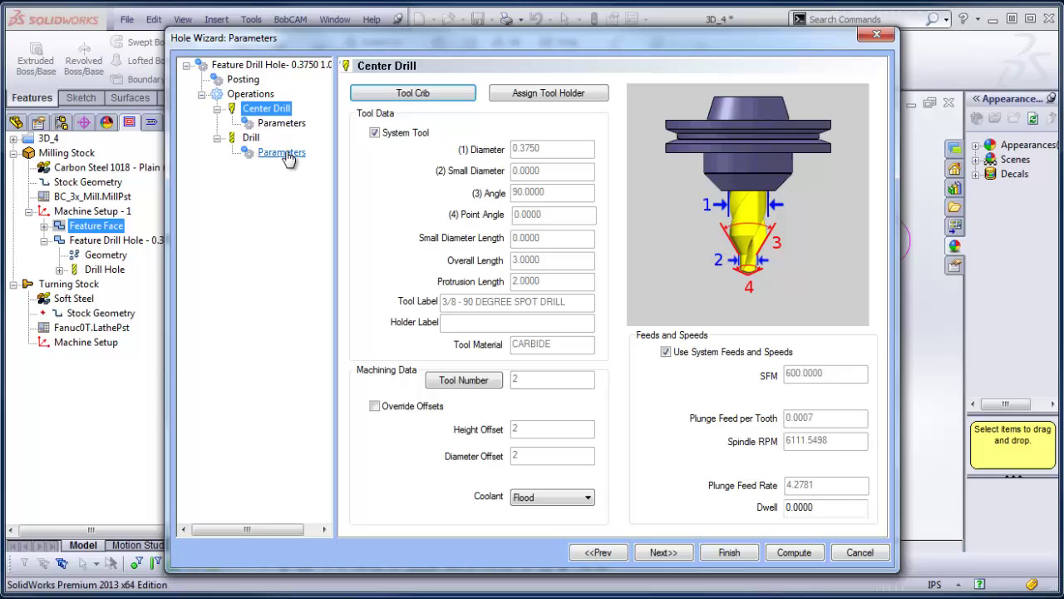
pyautogui.click(251, 137)
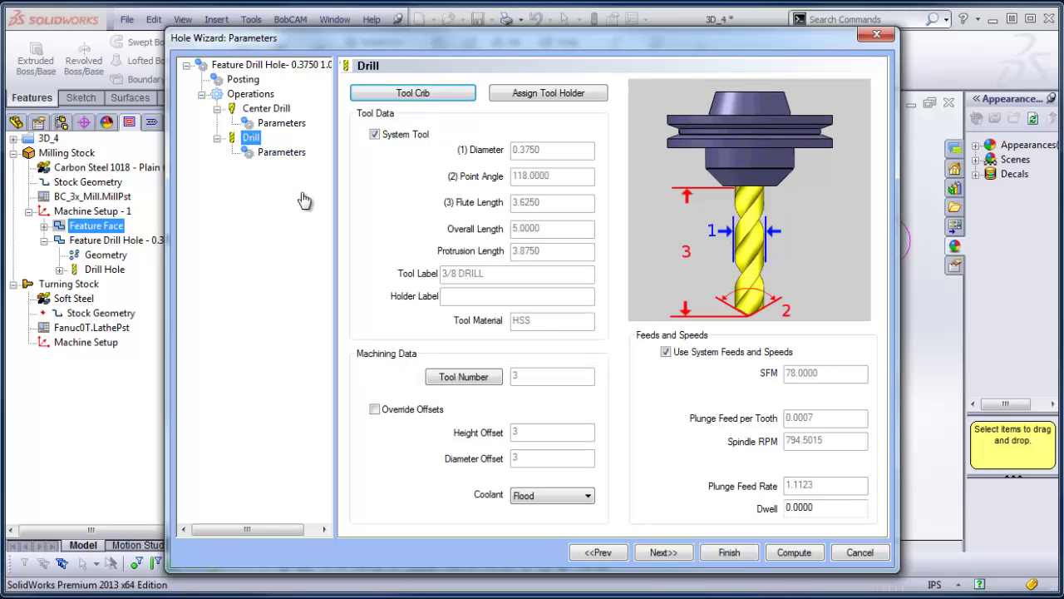
pyautogui.click(281, 152)
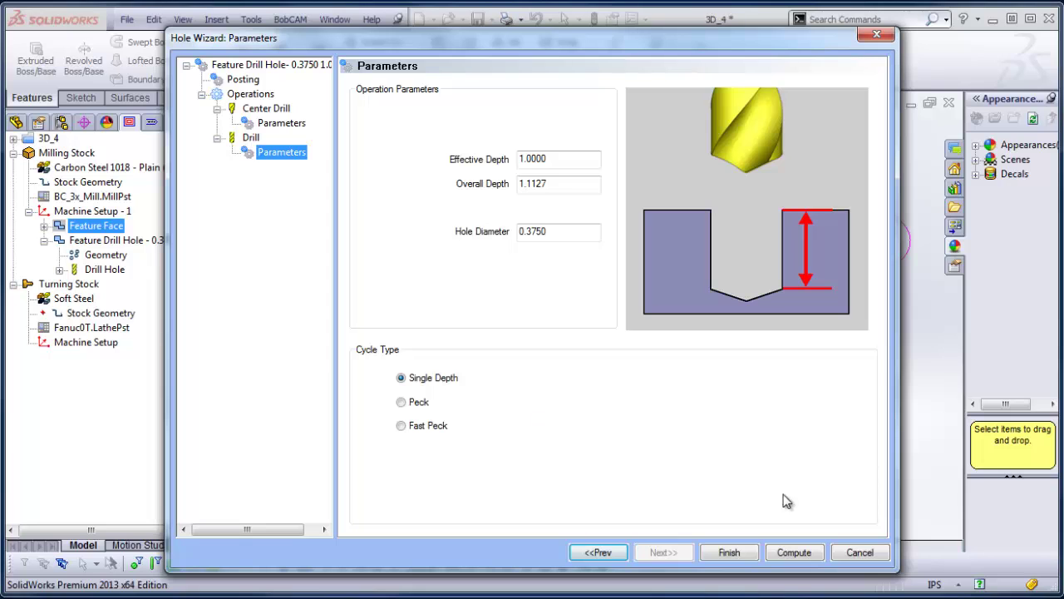
pyautogui.click(794, 552)
pyautogui.scroll(-2, 409, 230)
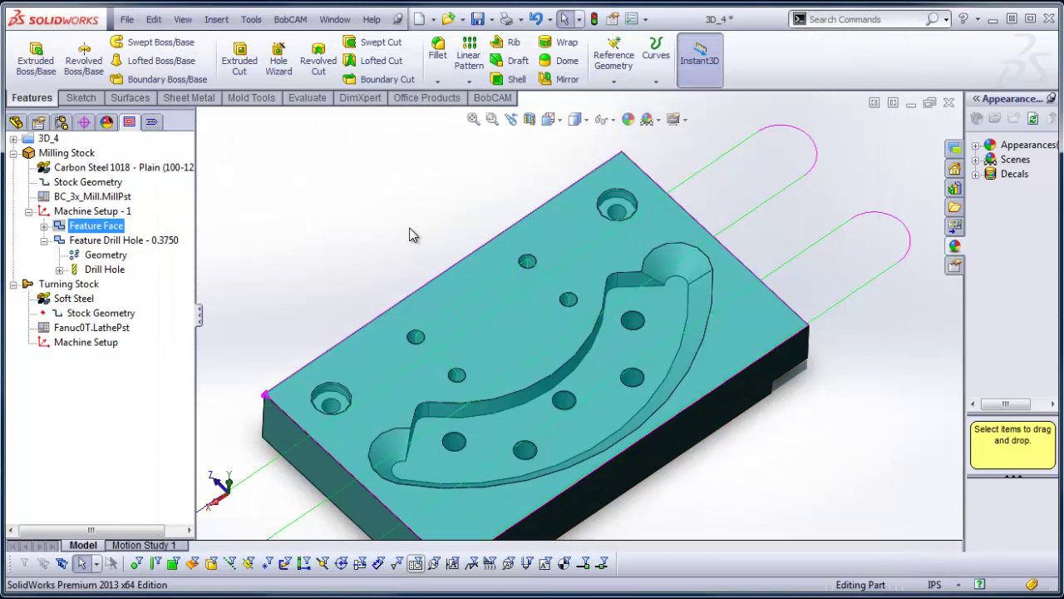
pyautogui.scroll(4, 571, 380)
pyautogui.scroll(-5, 570, 357)
pyautogui.scroll(-2, 684, 439)
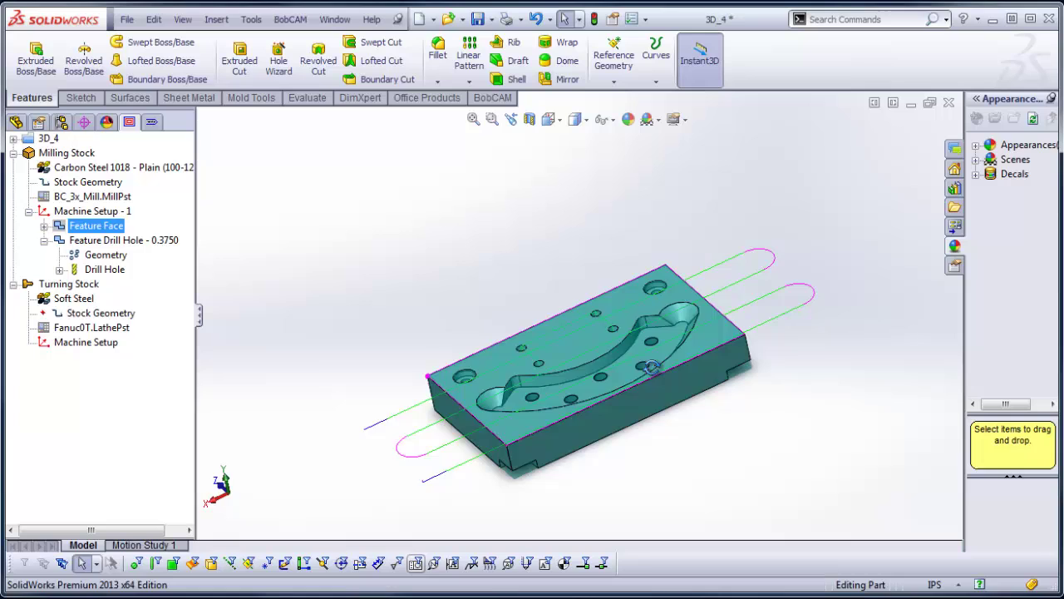
# Add a counterbore hole operation using the CBORE for 3/8 Binding Head Machine Screw1 holes
pyautogui.moveTo(637, 411); pyautogui.dragTo(681, 444, button='middle')
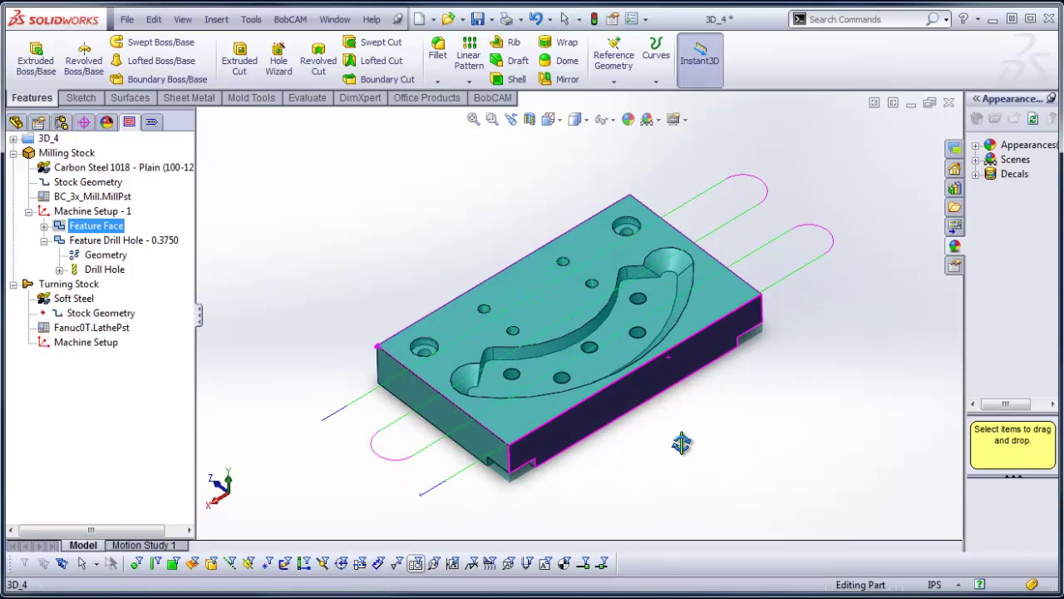
pyautogui.rightClick(106, 216)
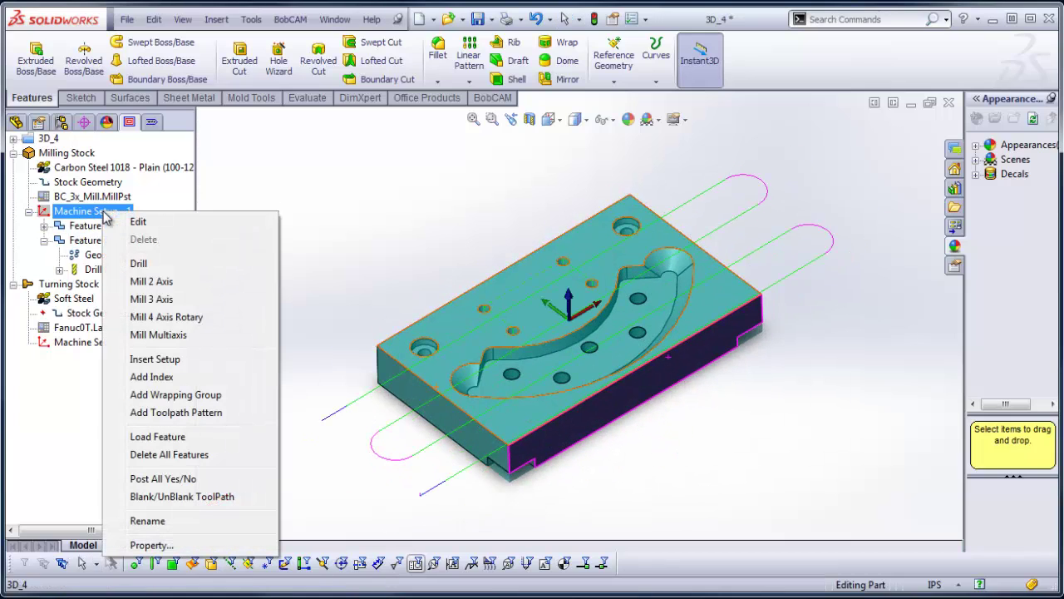
pyautogui.click(138, 263)
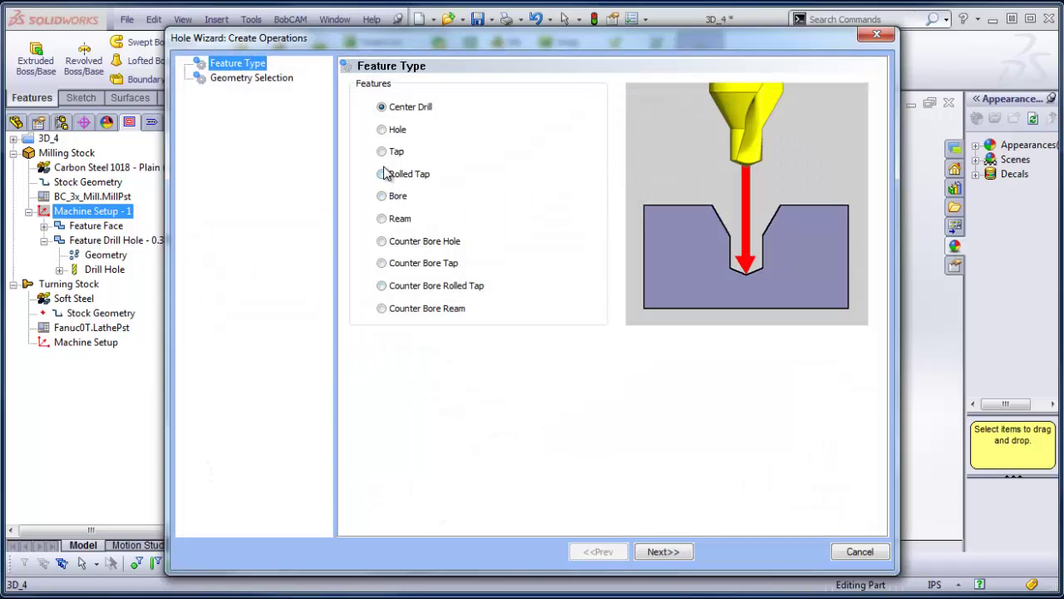
pyautogui.click(382, 241)
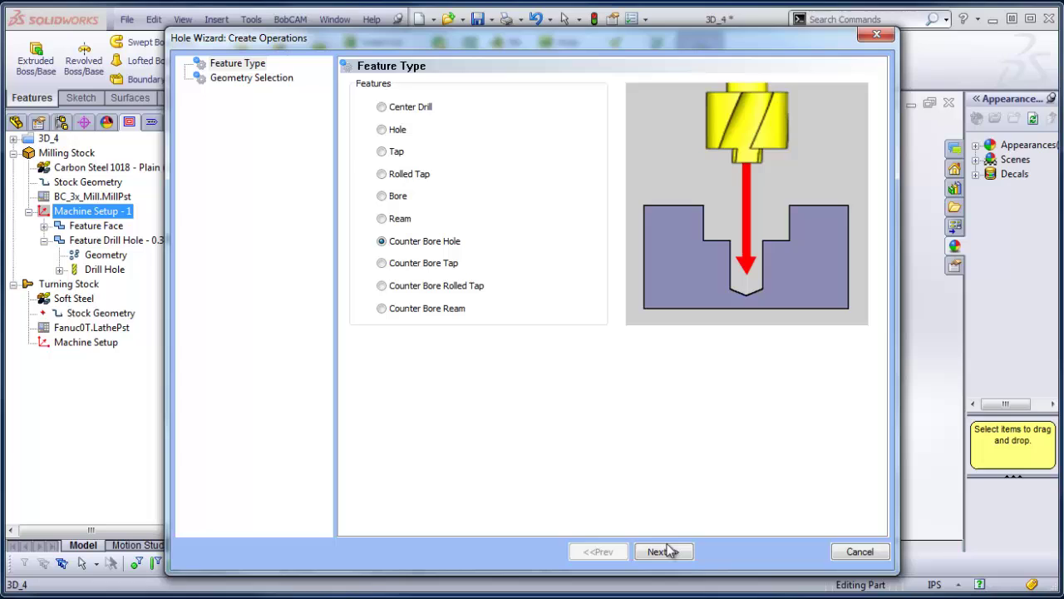
pyautogui.click(670, 552)
pyautogui.click(472, 138)
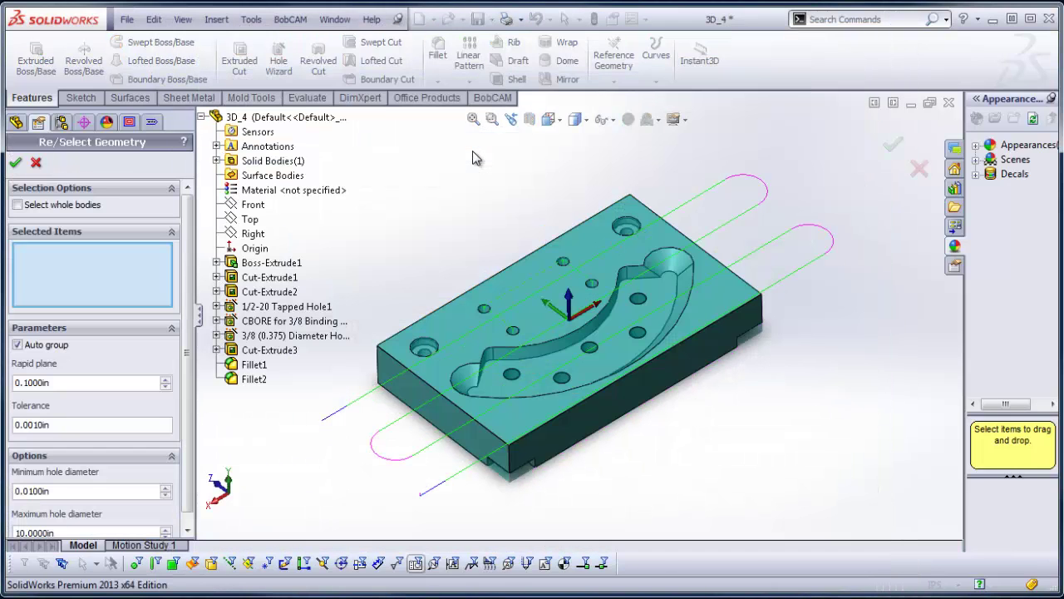
pyautogui.click(287, 322)
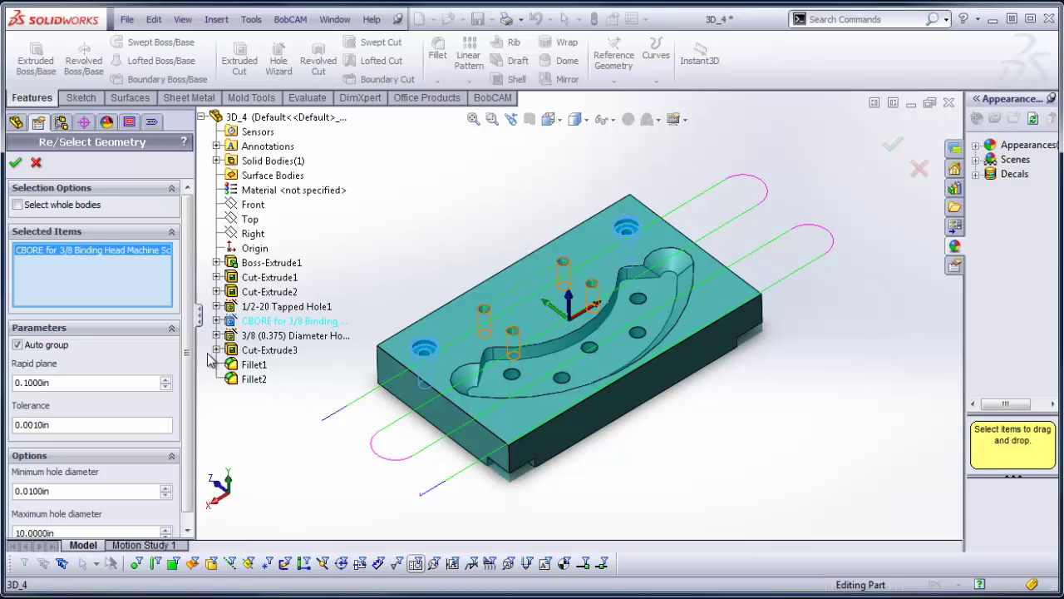
pyautogui.click(15, 162)
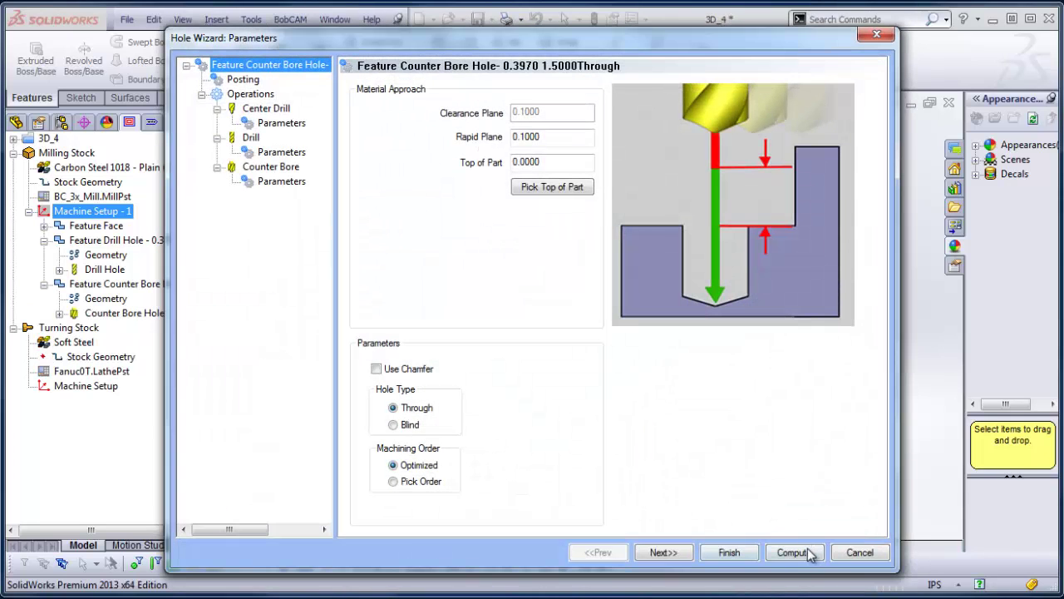
# Review the center drill, 0.3970 drill and 0.8125 counterbore tools, then compute the toolpath
pyautogui.click(264, 111)
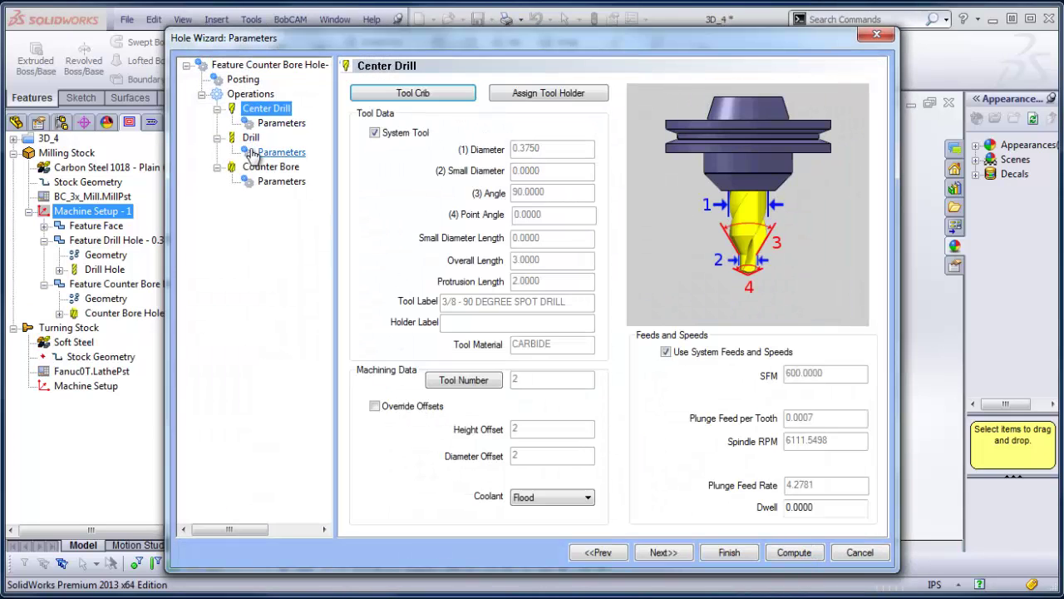
pyautogui.click(250, 138)
pyautogui.click(271, 169)
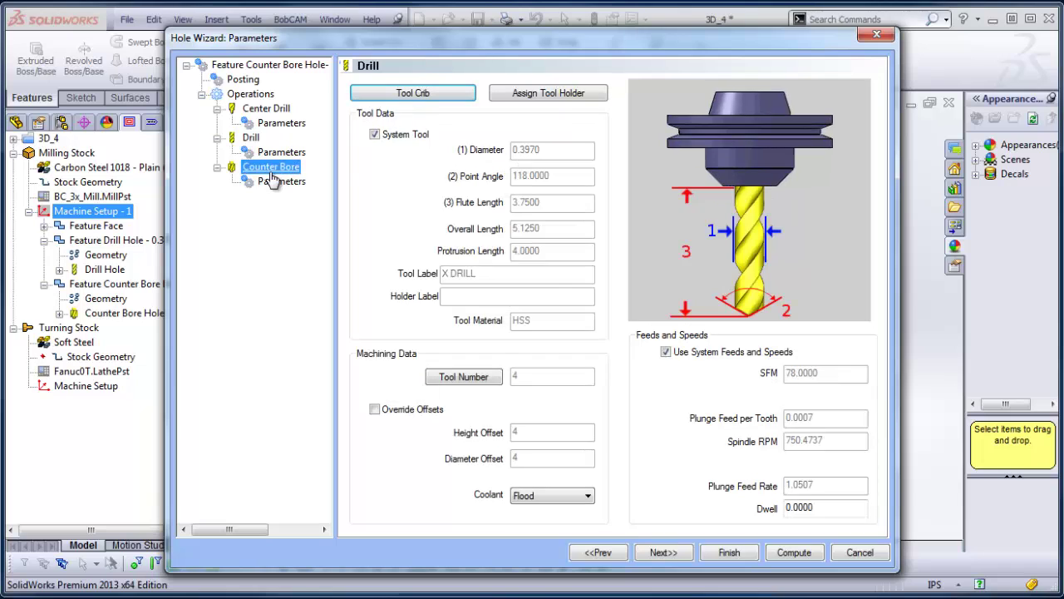
pyautogui.click(792, 553)
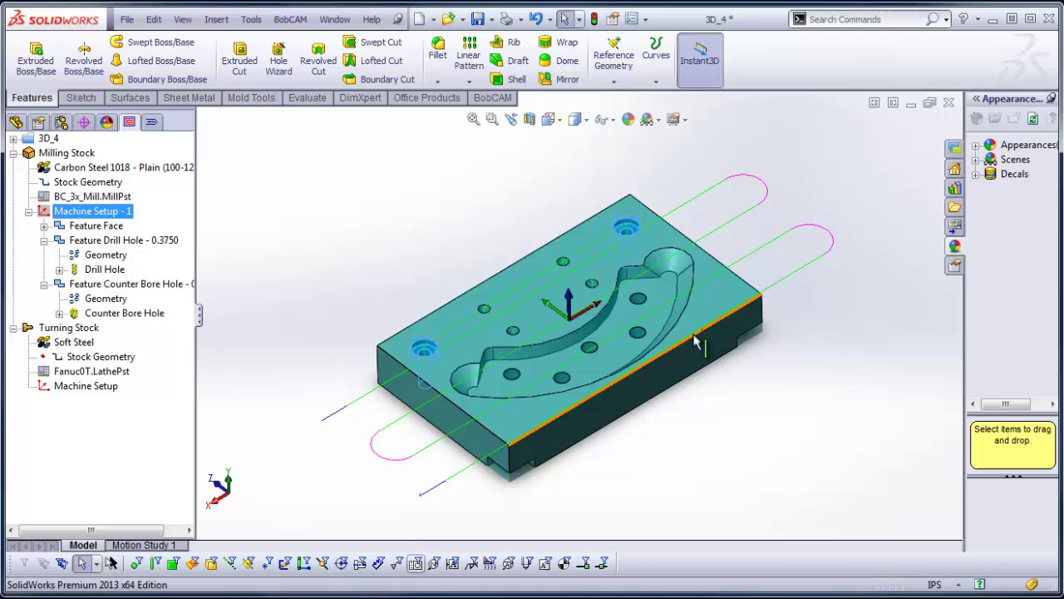
pyautogui.scroll(-2, 687, 409)
# Insert a Mill 3 Axis Advanced Rough operation after the Feature Counter Bore Hole
pyautogui.moveTo(663, 427); pyautogui.dragTo(571, 423, button='middle')
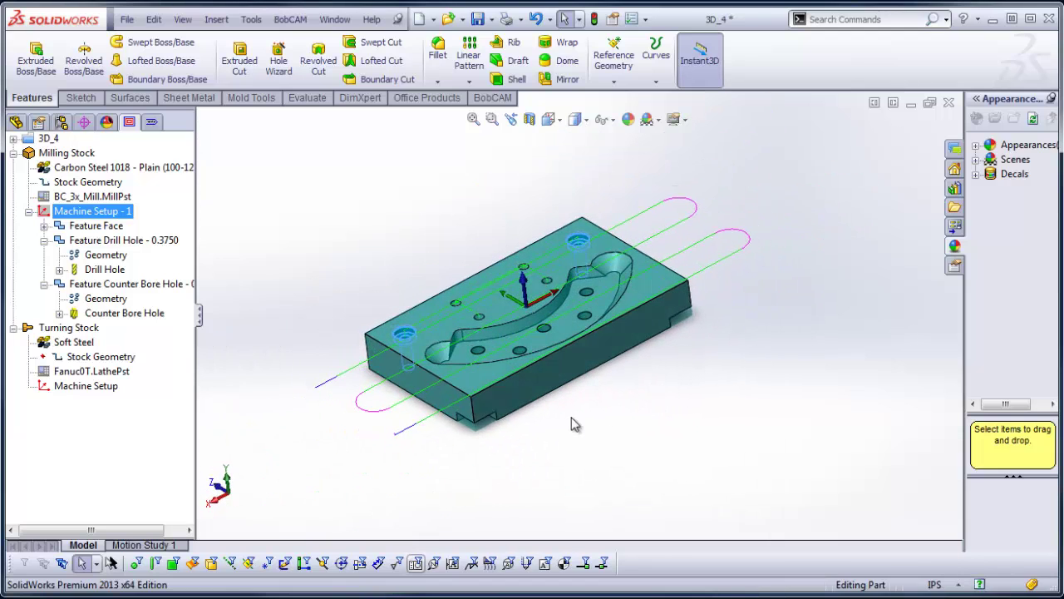
pyautogui.moveTo(611, 361); pyautogui.dragTo(615, 385, button='middle')
pyautogui.scroll(2, 613, 378)
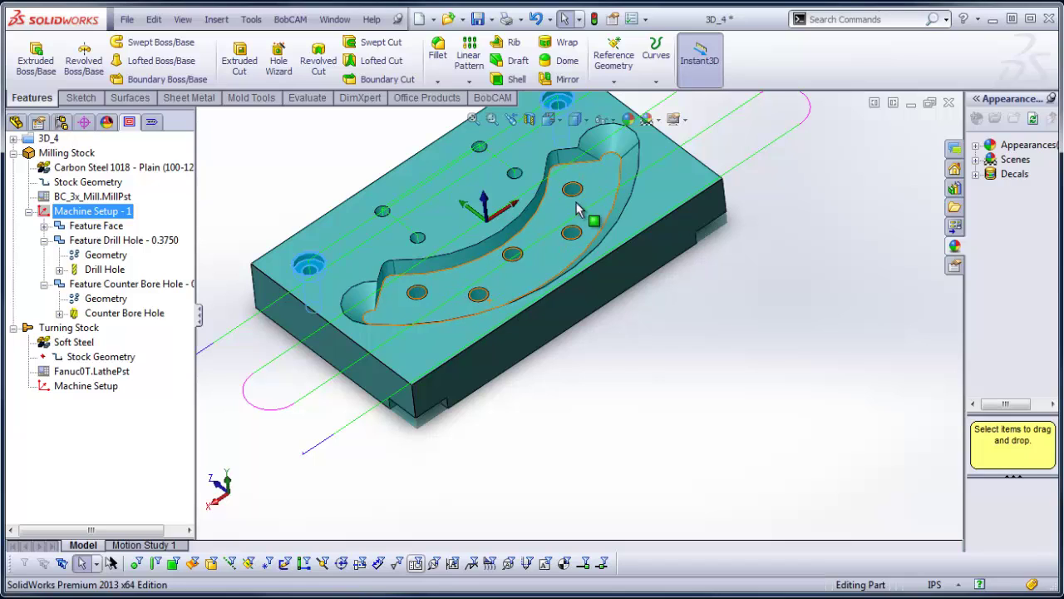
pyautogui.click(44, 239)
pyautogui.click(44, 255)
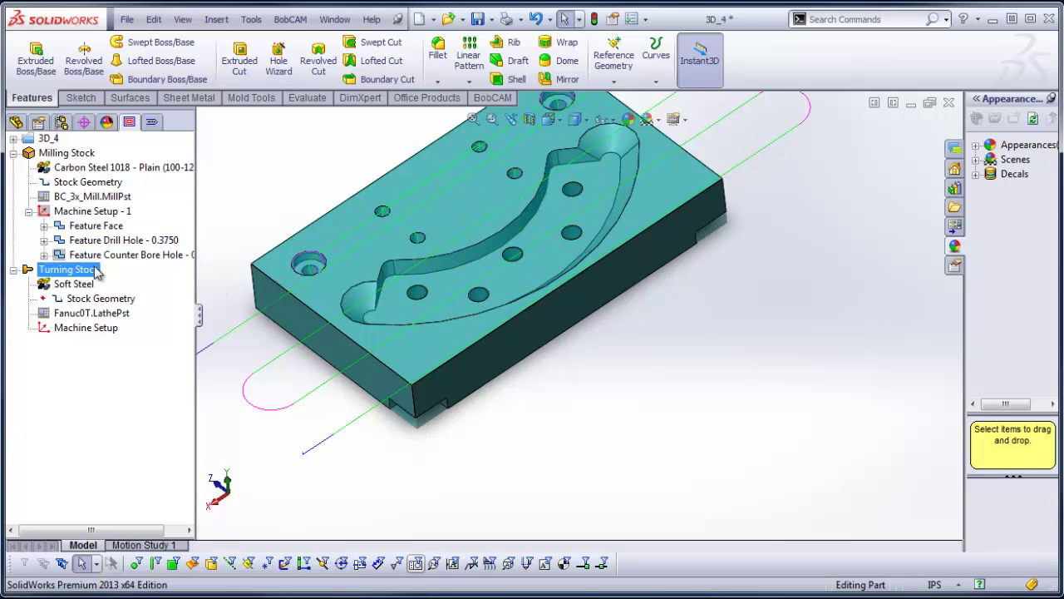
pyautogui.rightClick(120, 260)
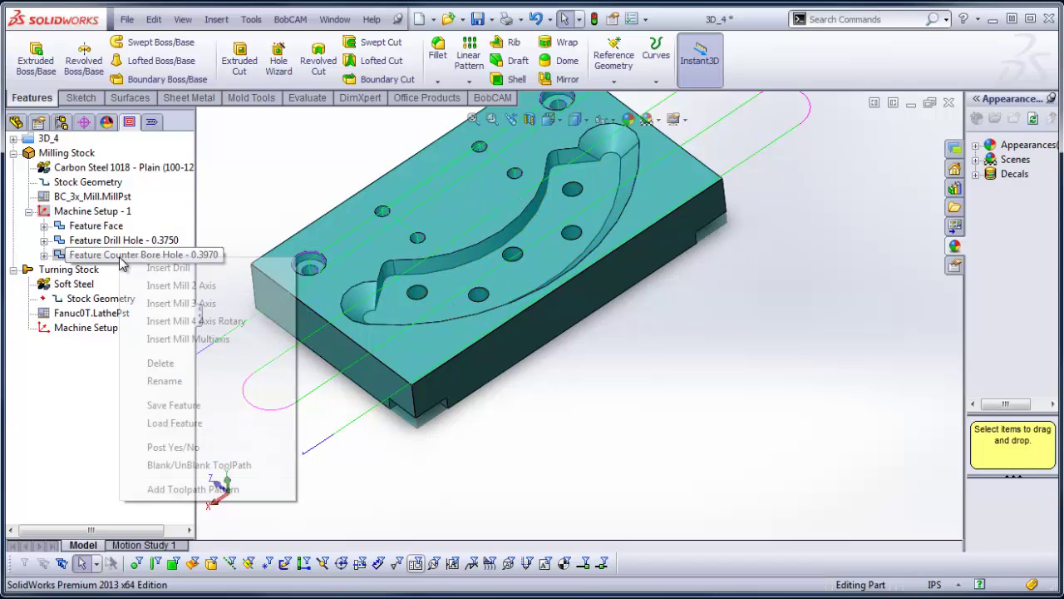
pyautogui.click(249, 304)
pyautogui.click(494, 125)
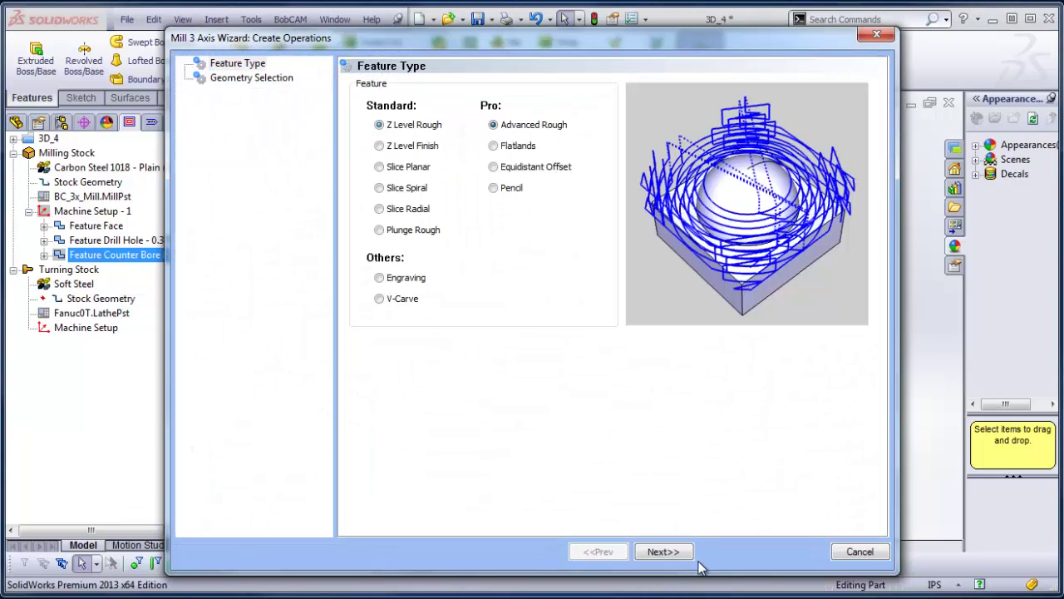
pyautogui.click(672, 553)
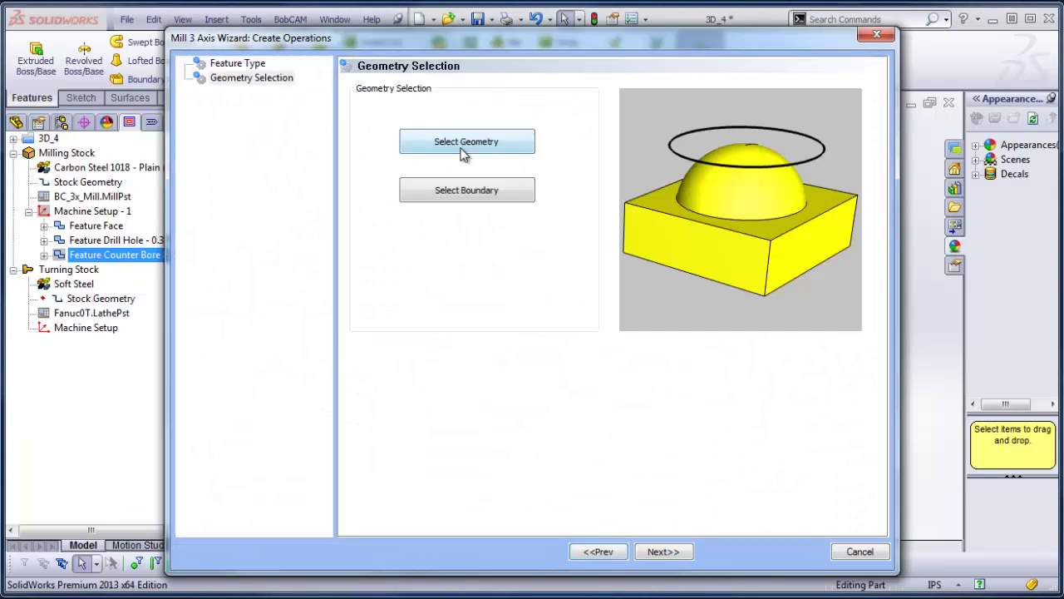
# Select the whole part body as the Advanced Rough geometry and continue to its parameters
pyautogui.click(463, 143)
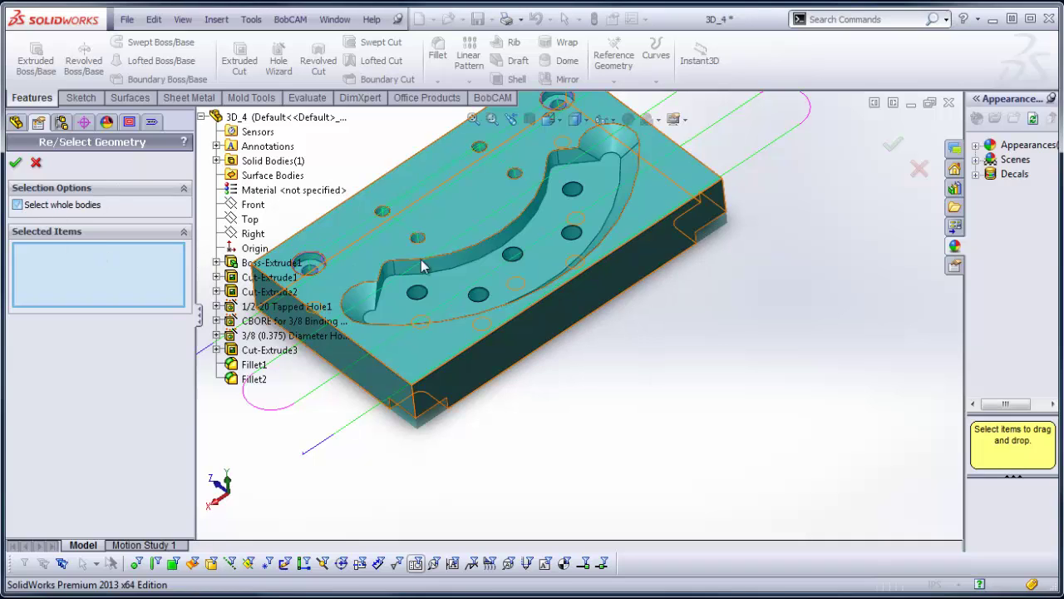
pyautogui.click(17, 204)
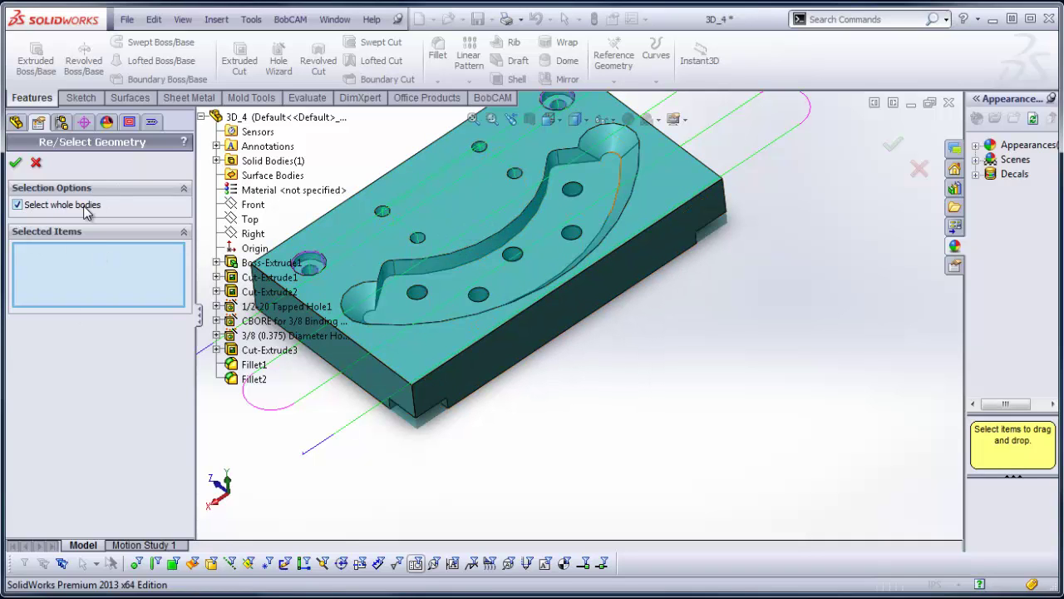
pyautogui.click(440, 246)
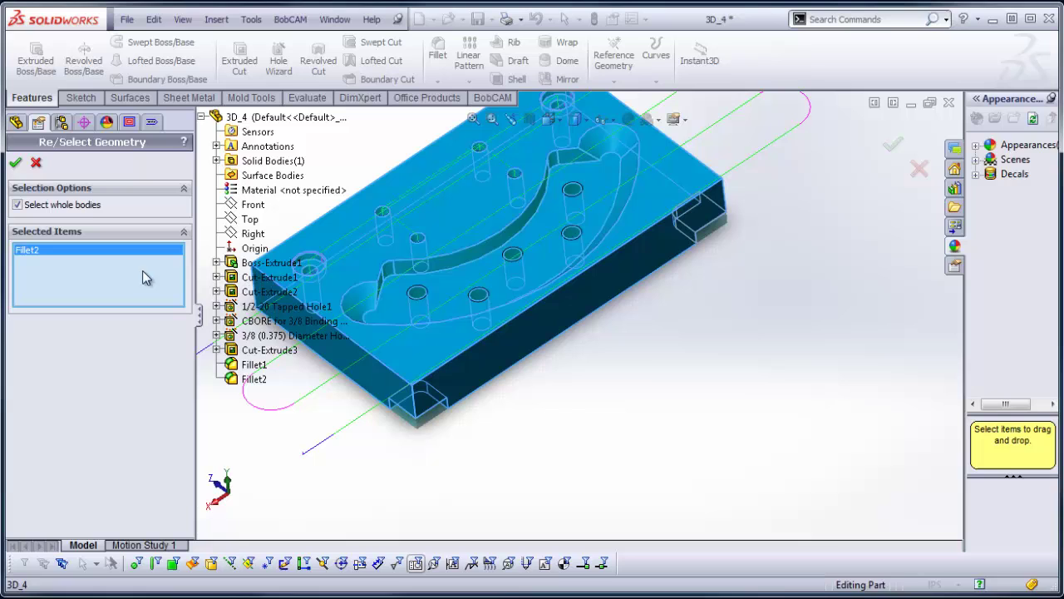
pyautogui.click(17, 166)
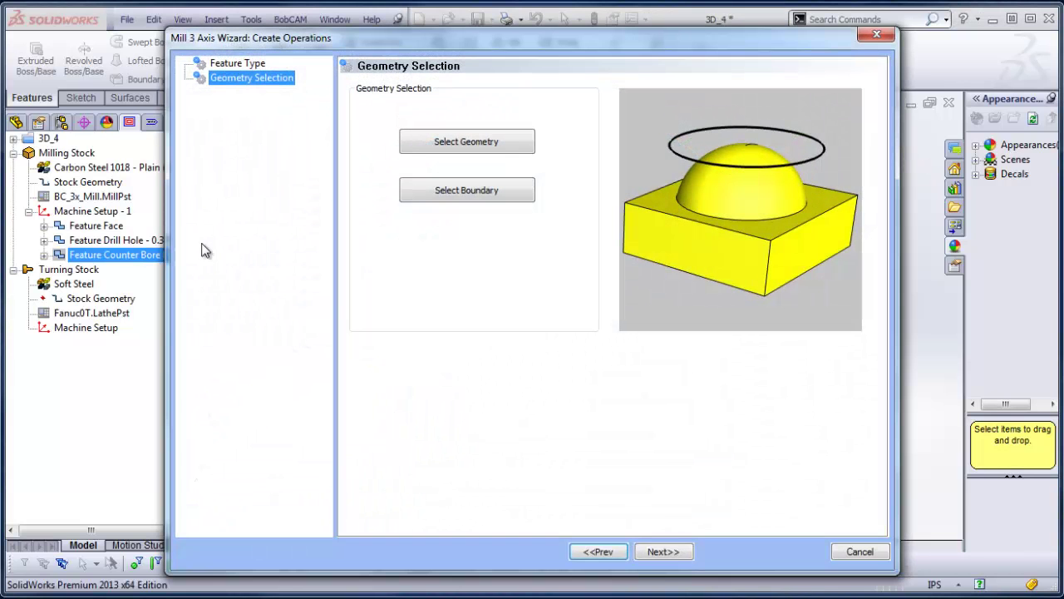
pyautogui.click(667, 551)
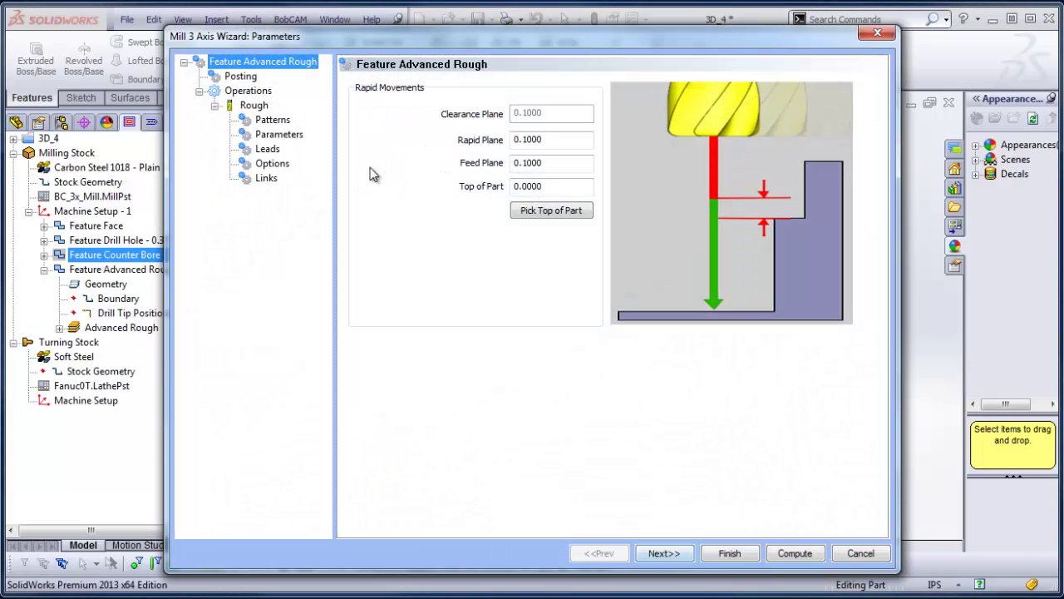
# Set the roughing tool to a 0.5 diameter flat endmill with 0 corner radius
pyautogui.click(252, 105)
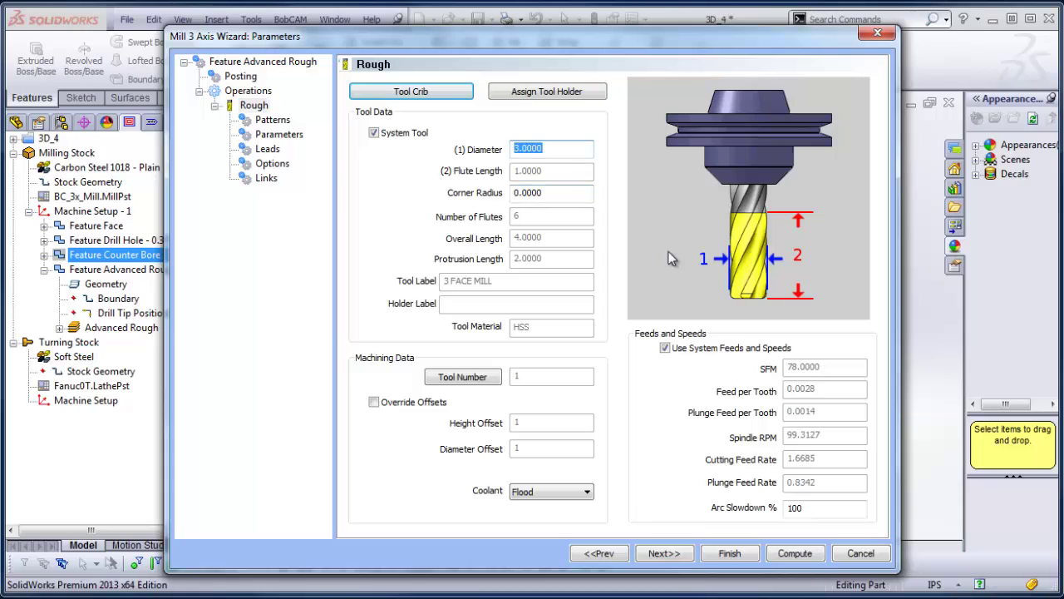
pyautogui.write('.5')
pyautogui.click(548, 193)
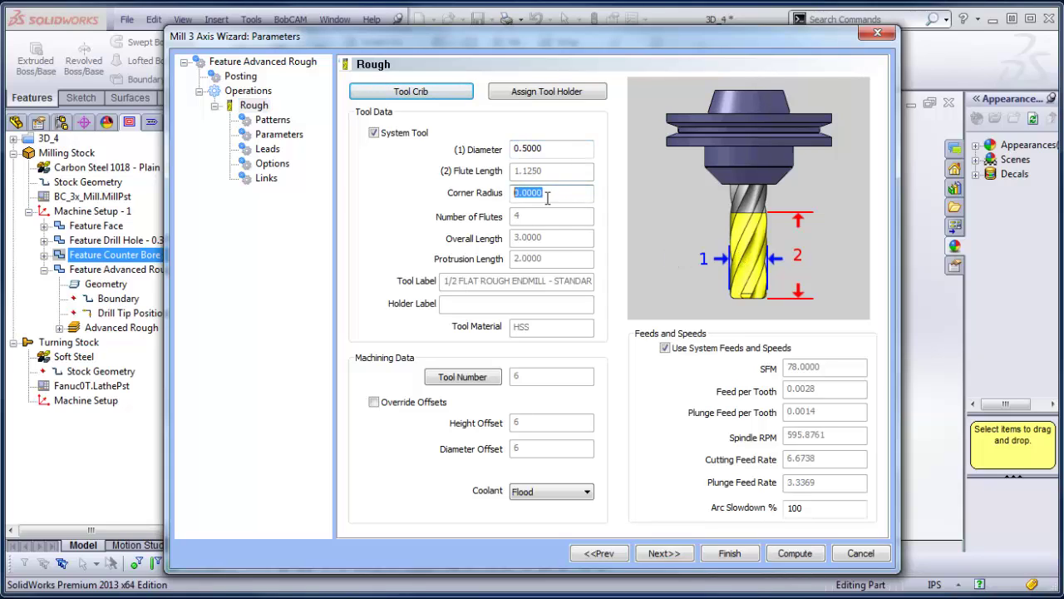
pyautogui.write('.0625')
# Set depth of cut and stepover to .5/3 (0.1667), tolerance .001 and 7 intermediate steps
pyautogui.click(278, 135)
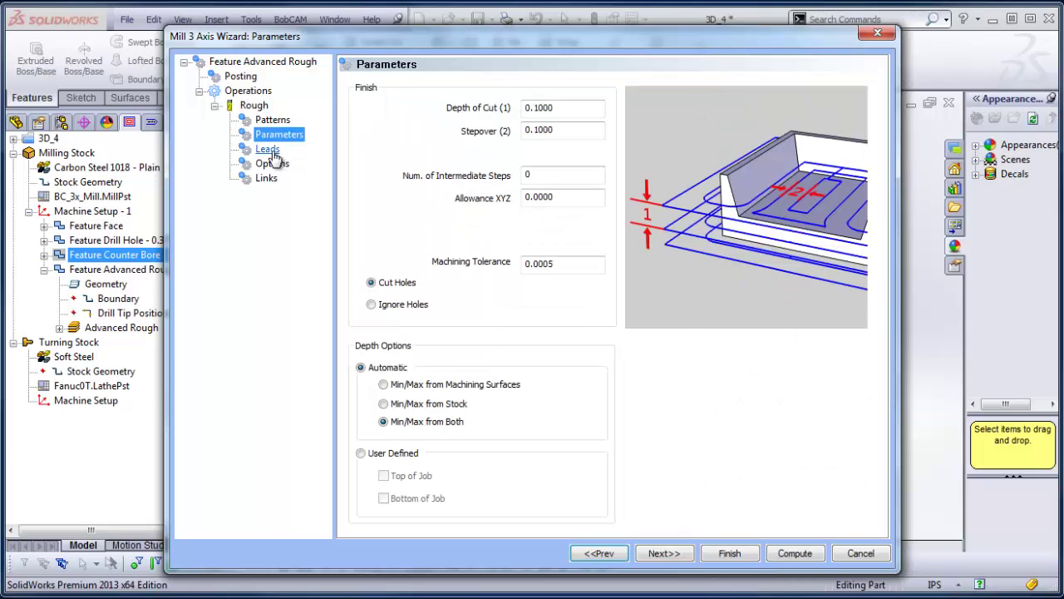
pyautogui.doubleClick(556, 109)
pyautogui.write('.5/')
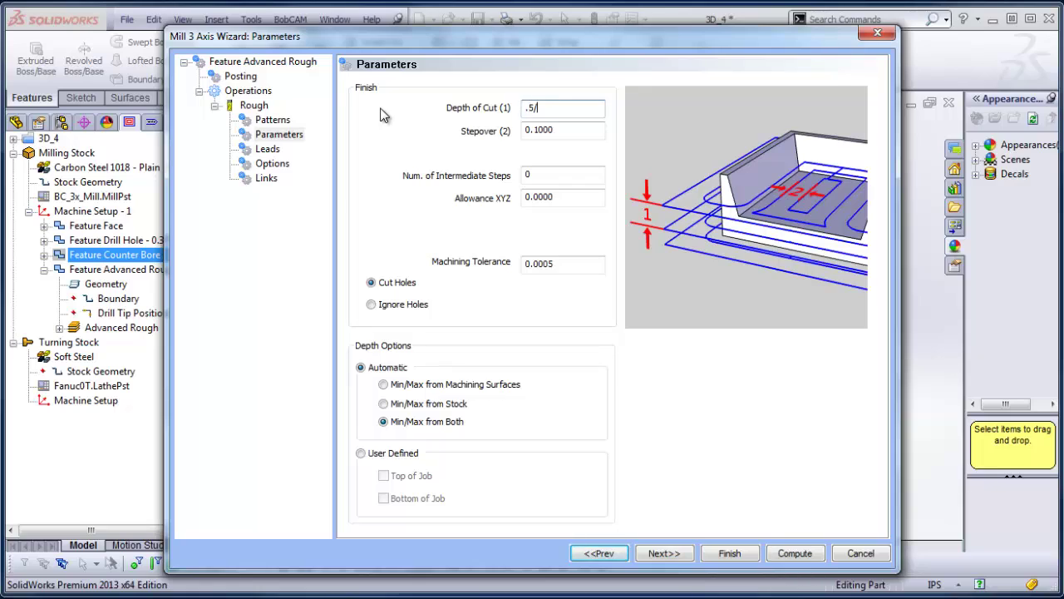
pyautogui.write('3')
pyautogui.press('Tab')
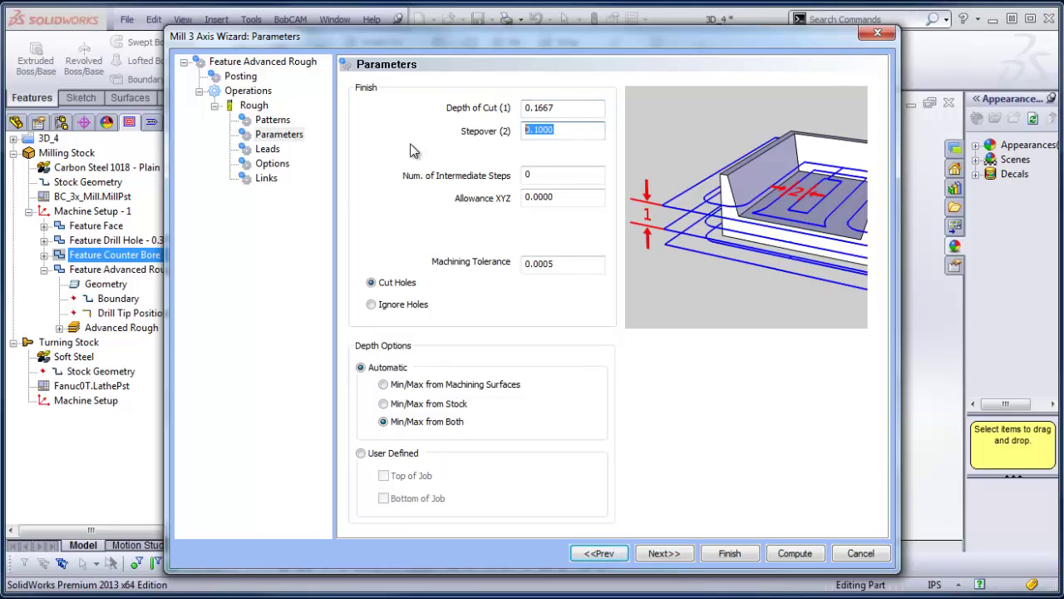
pyautogui.write('.5/3')
pyautogui.click(556, 174)
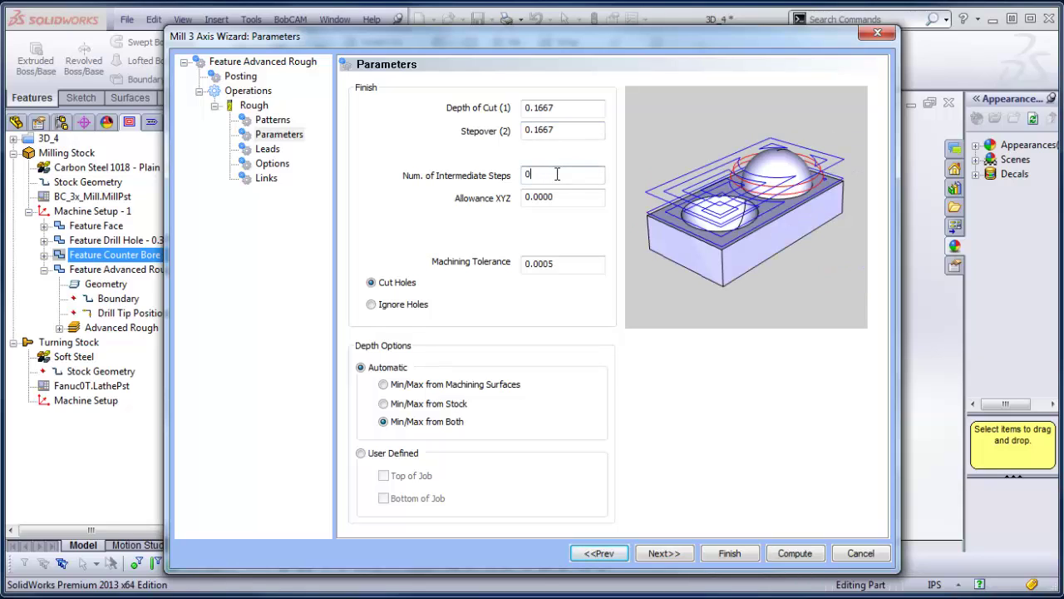
pyautogui.press('Tab')
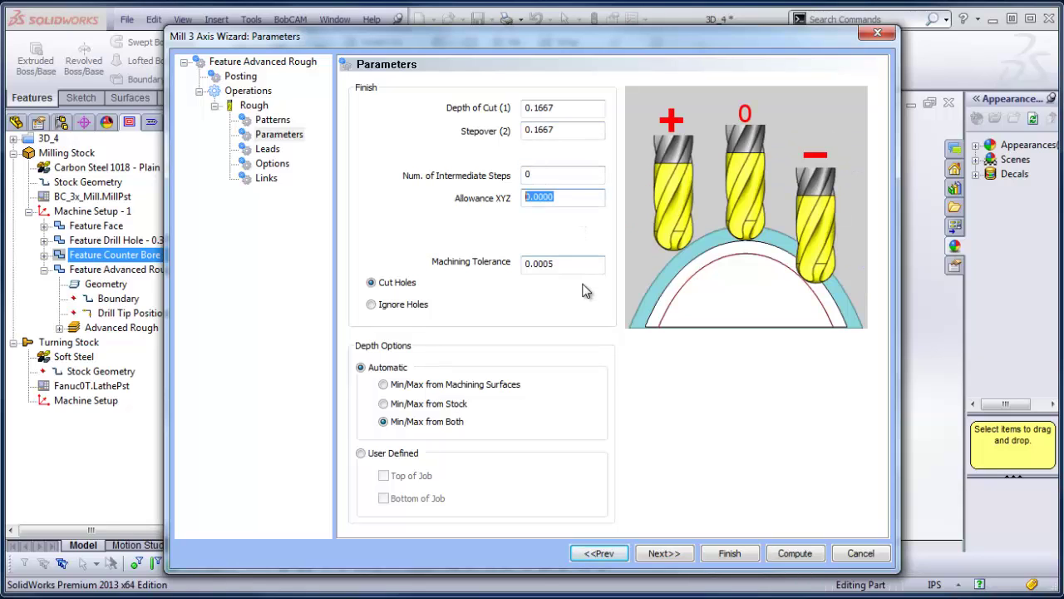
pyautogui.press('Tab')
pyautogui.write('.001')
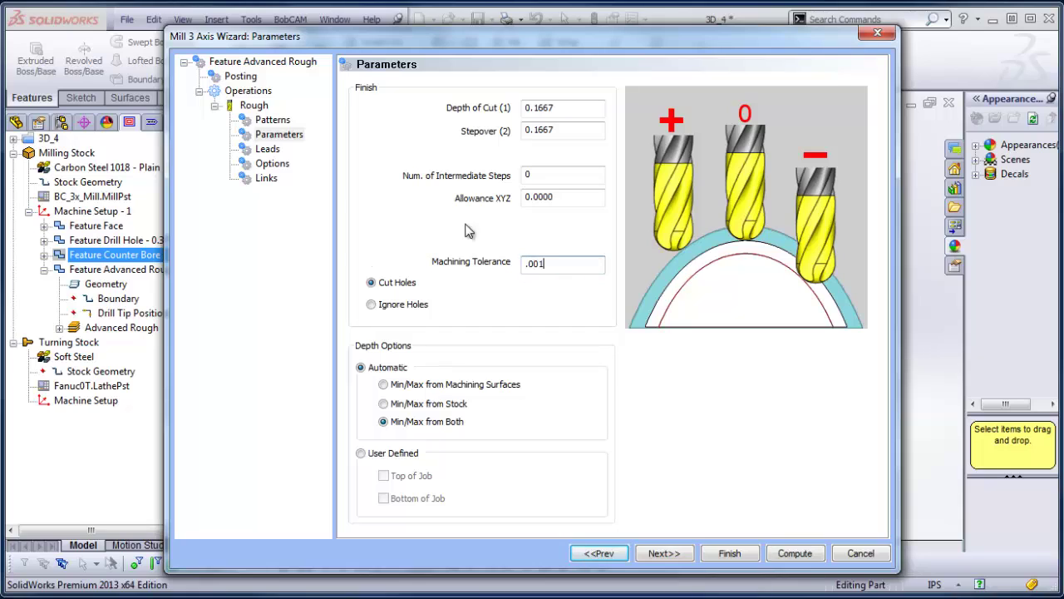
pyautogui.click(549, 177)
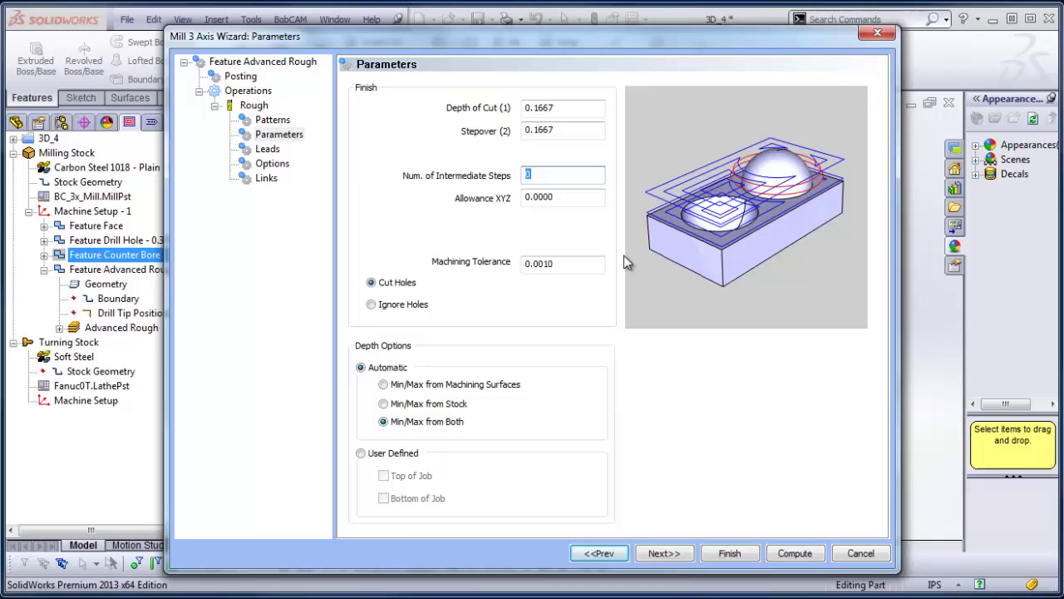
pyautogui.write('7')
# Enable Machine Flatlands, Rapid Retract with Retract links and Ignore Holes, then compute the Advanced Rough
pyautogui.click(275, 149)
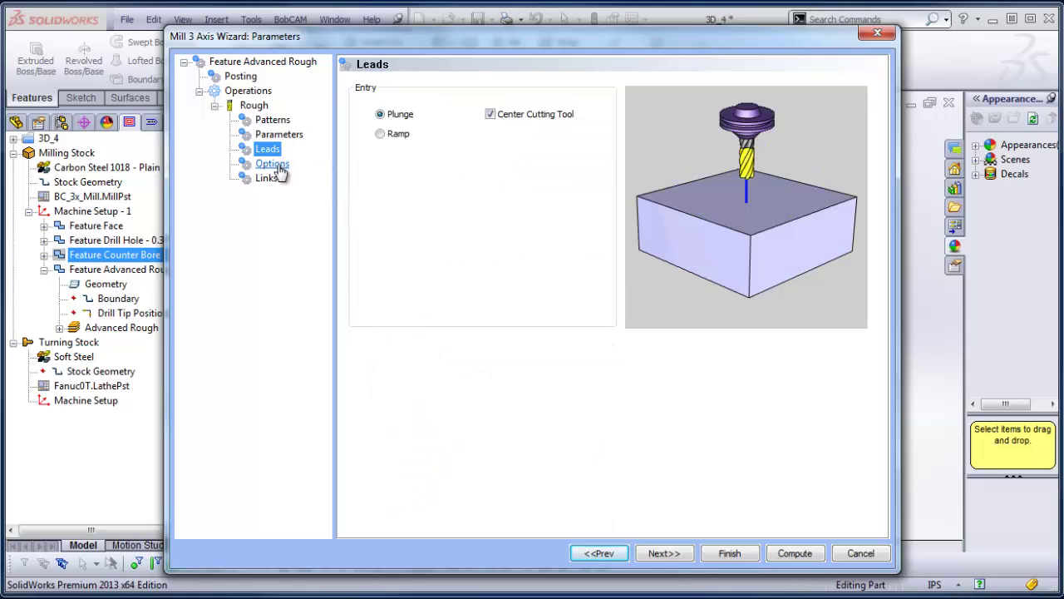
pyautogui.click(277, 165)
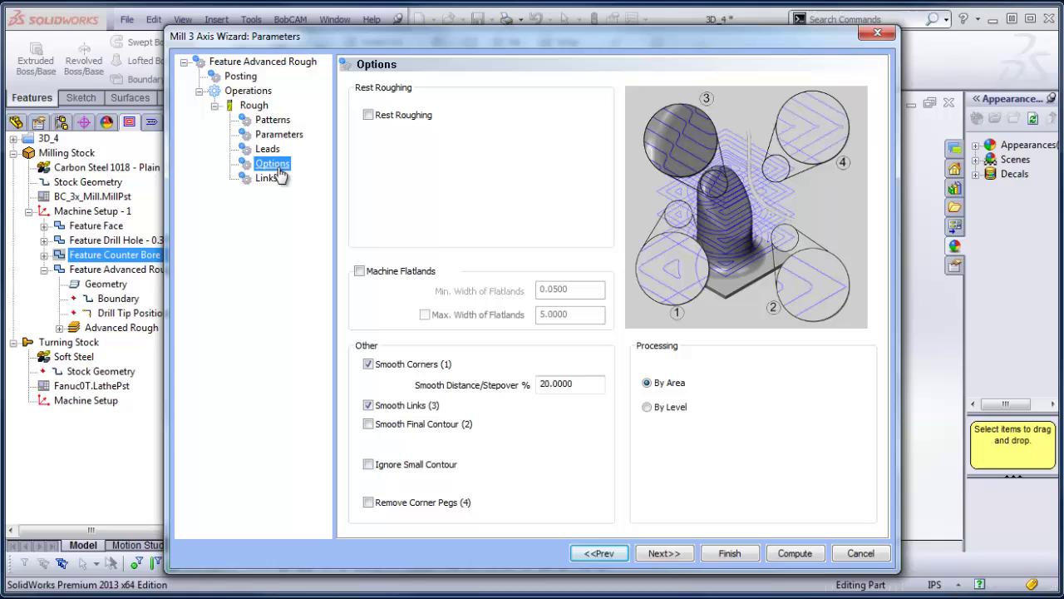
pyautogui.click(359, 271)
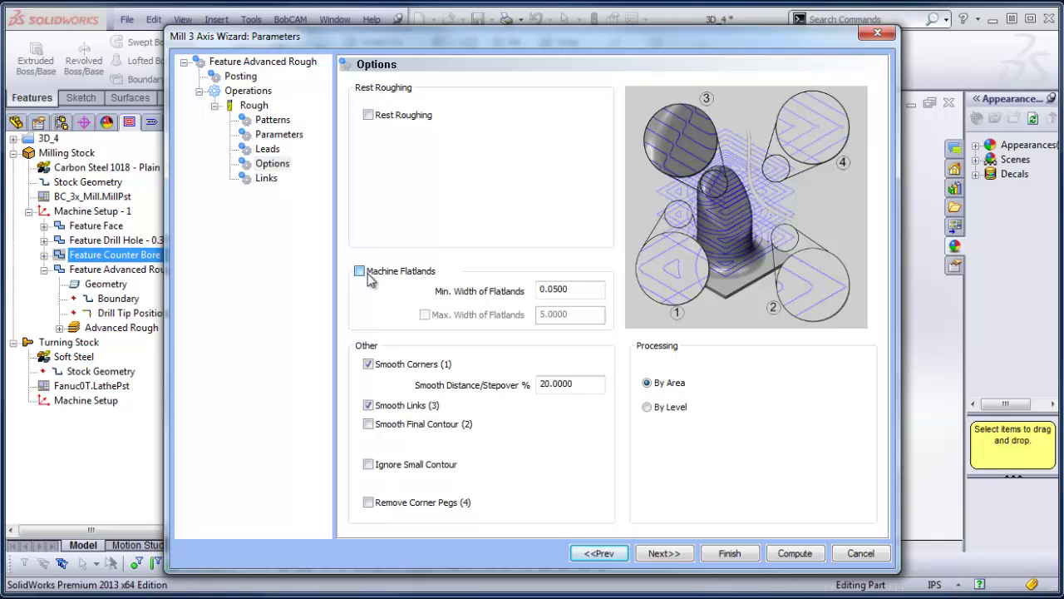
pyautogui.click(266, 178)
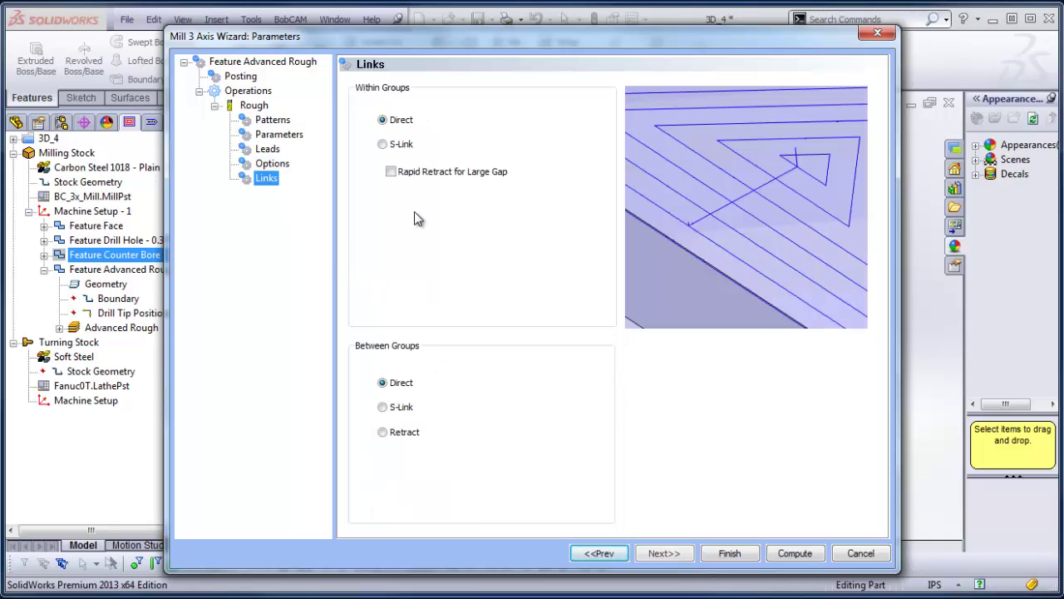
pyautogui.click(391, 171)
pyautogui.click(385, 433)
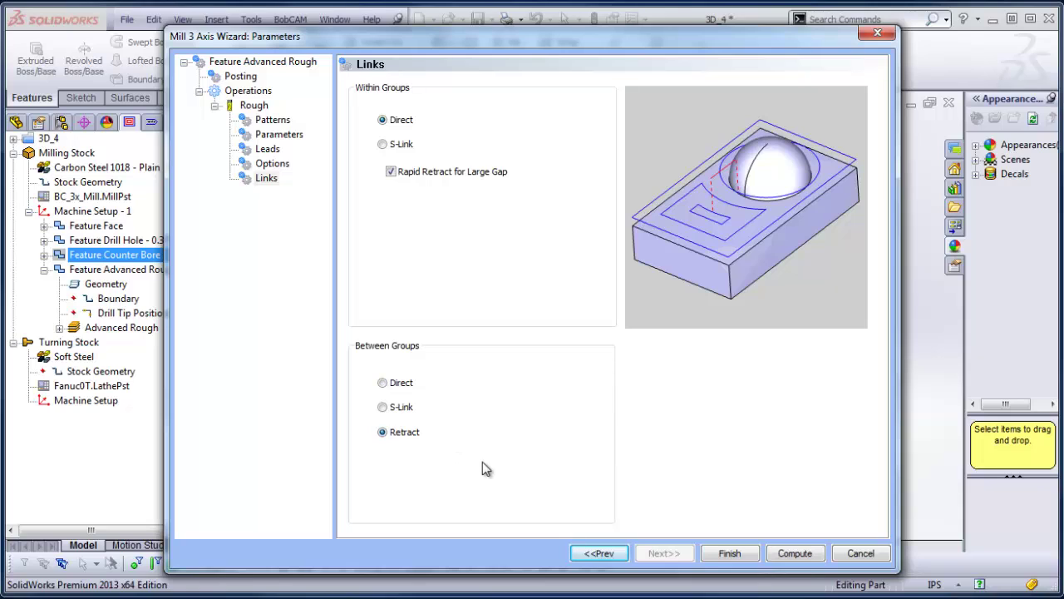
pyautogui.click(280, 139)
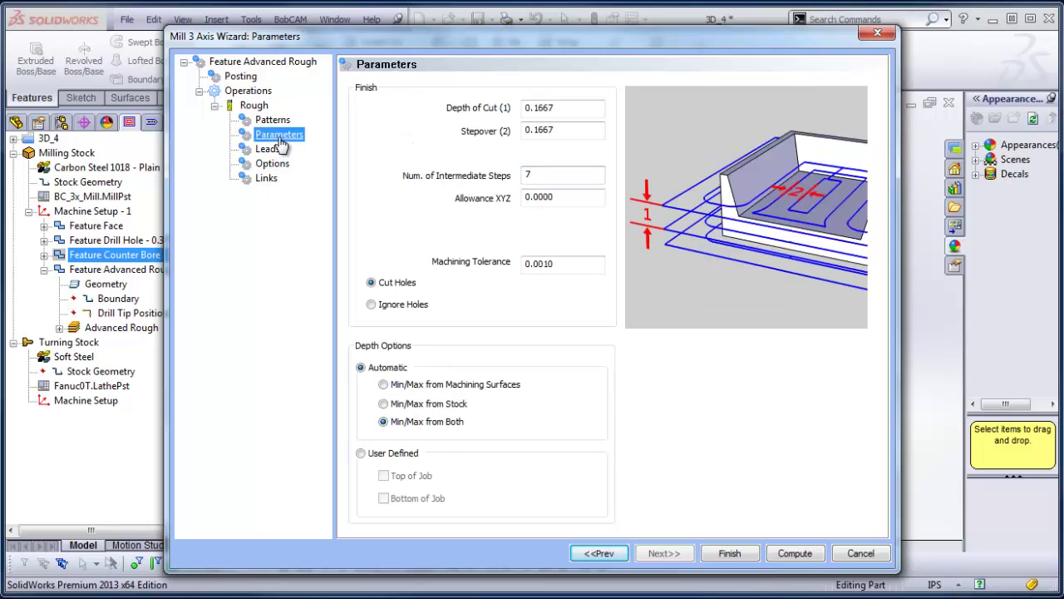
pyautogui.click(372, 305)
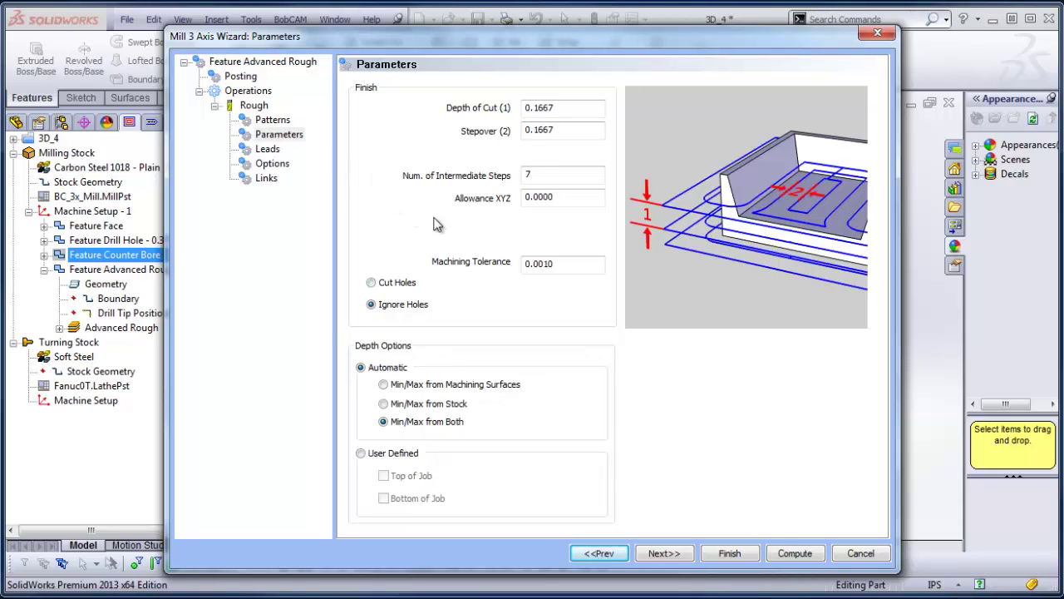
pyautogui.click(796, 557)
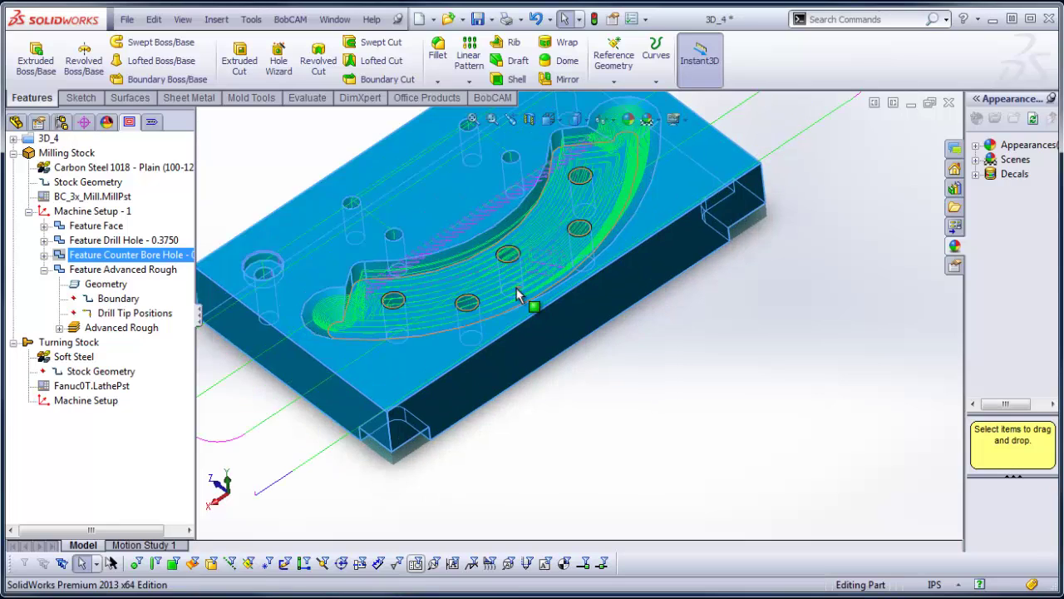
# Collapse the Feature Advanced Rough branch, restore normal shading and bring up the feature's context menu
pyautogui.click(103, 329)
pyautogui.click(99, 270)
pyautogui.click(44, 270)
pyautogui.click(83, 283)
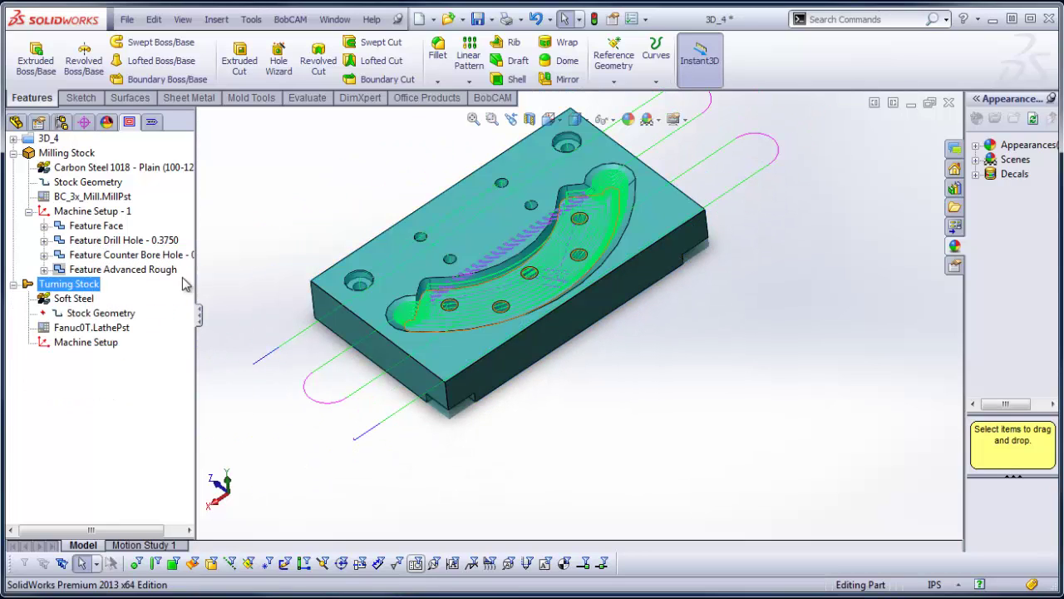
pyautogui.click(142, 277)
pyautogui.rightClick(141, 277)
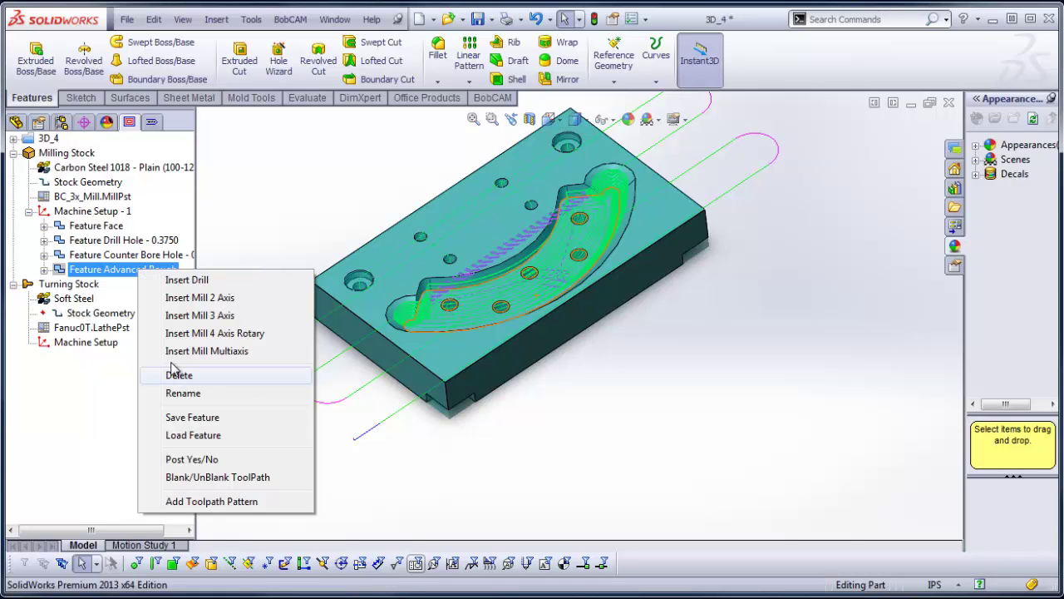
# Start a Tap drill operation using the 1/2-20 Tapped Hole1 feature as geometry
pyautogui.click(200, 287)
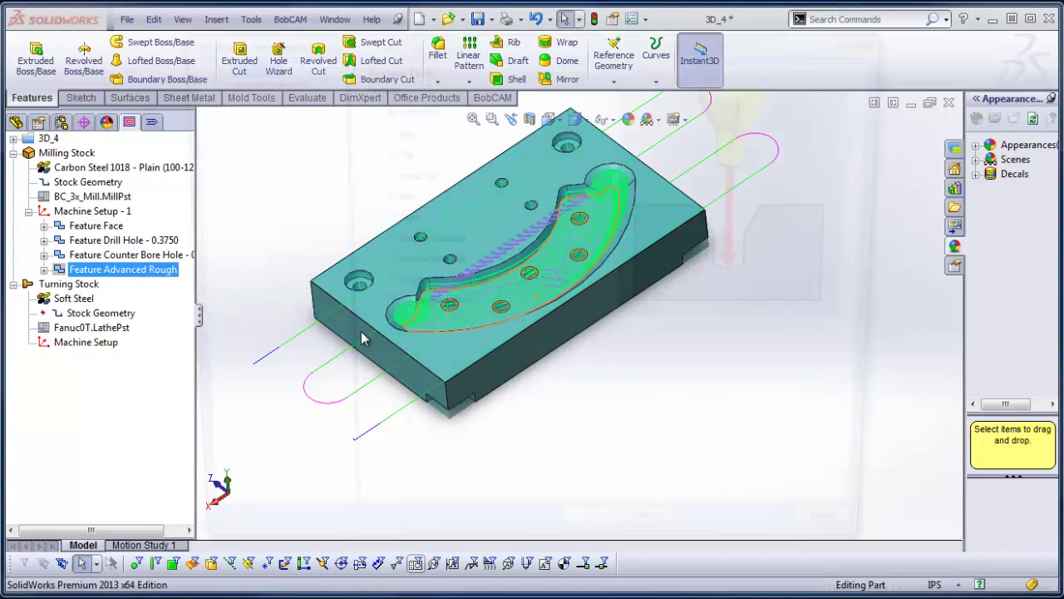
pyautogui.click(382, 152)
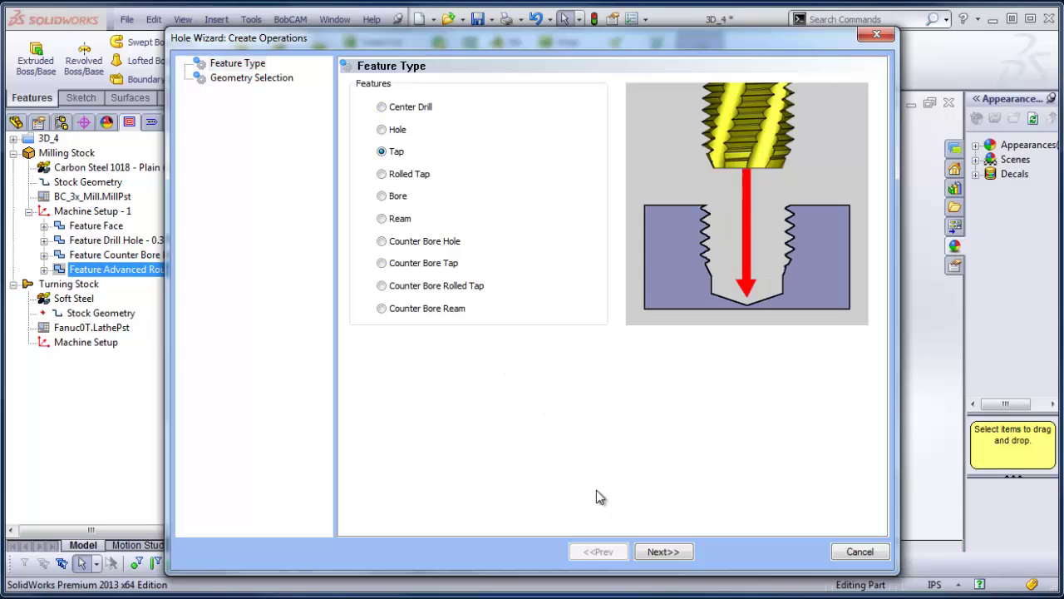
pyautogui.click(661, 551)
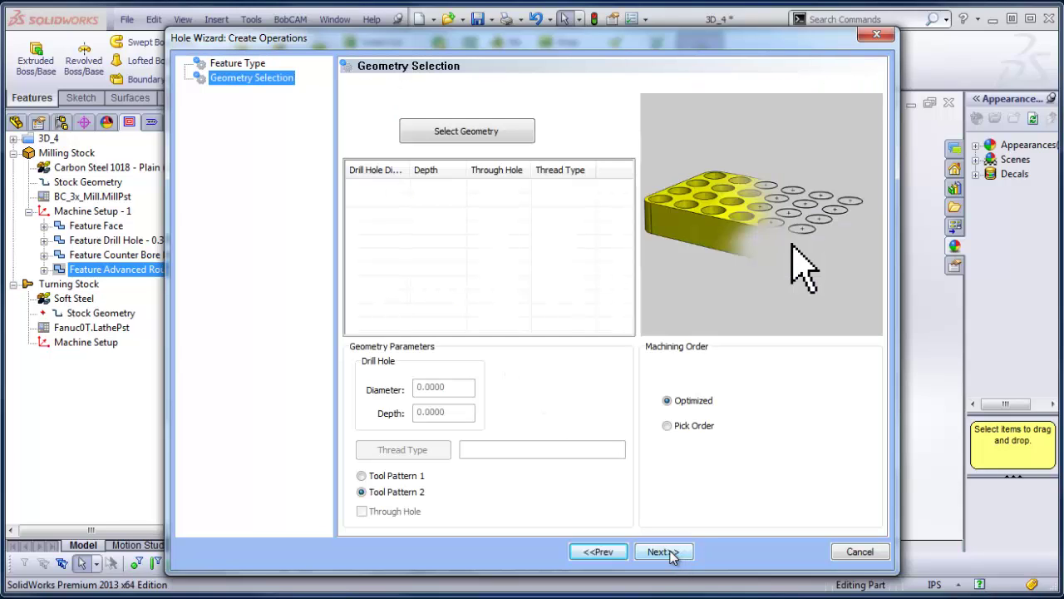
pyautogui.click(480, 134)
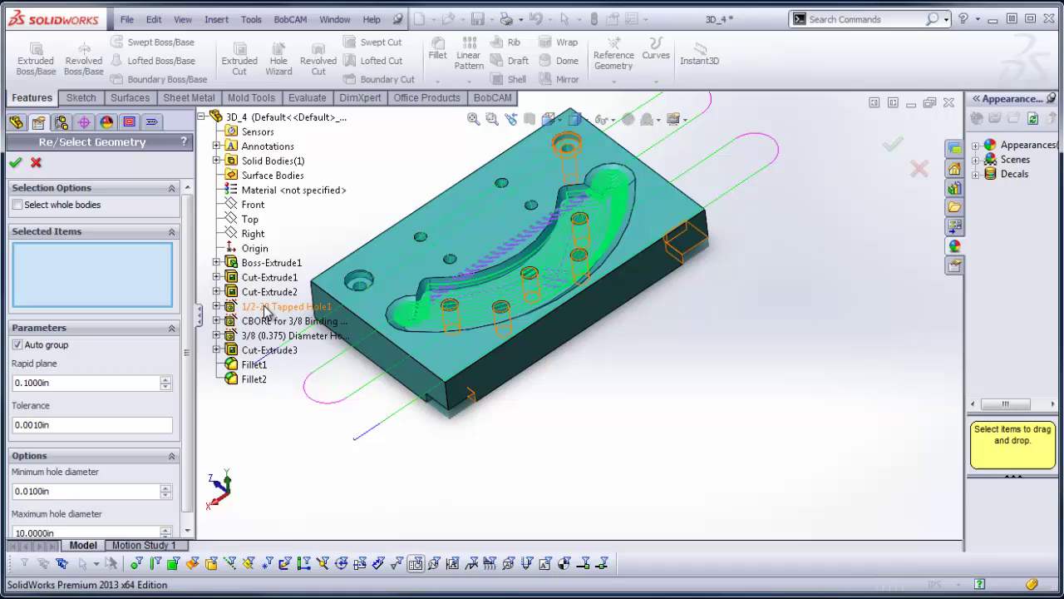
pyautogui.click(267, 307)
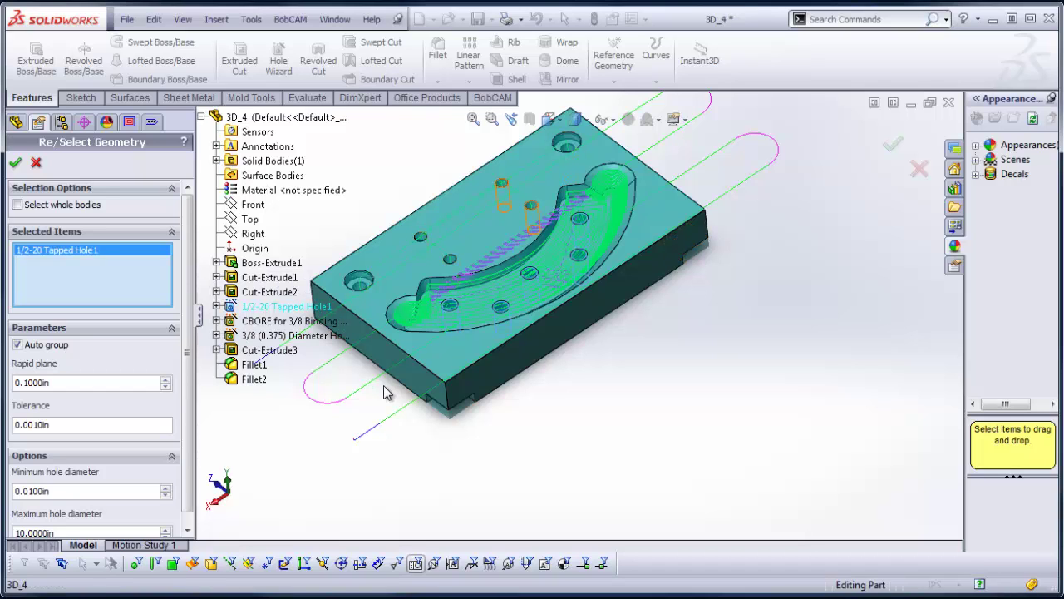
pyautogui.click(16, 164)
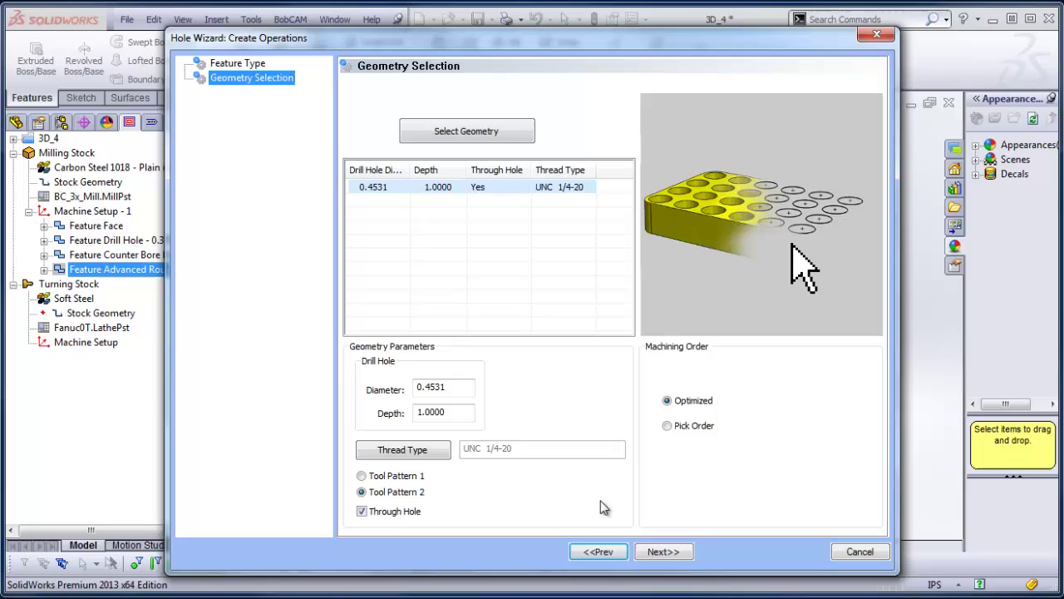
# Set the tap thread type to UNC 1/4-20 and confirm
pyautogui.click(420, 451)
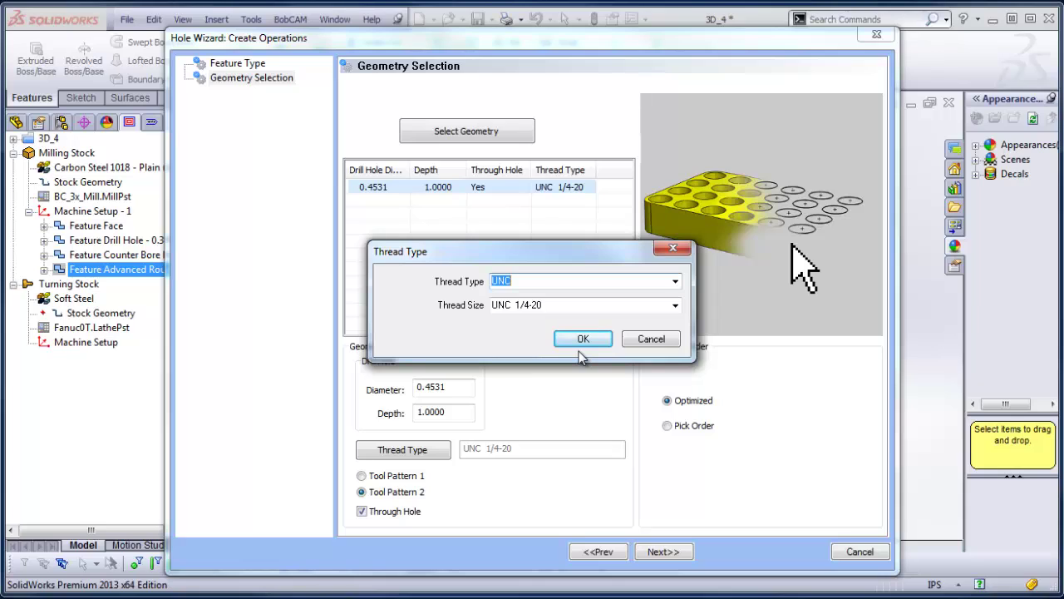
pyautogui.click(675, 305)
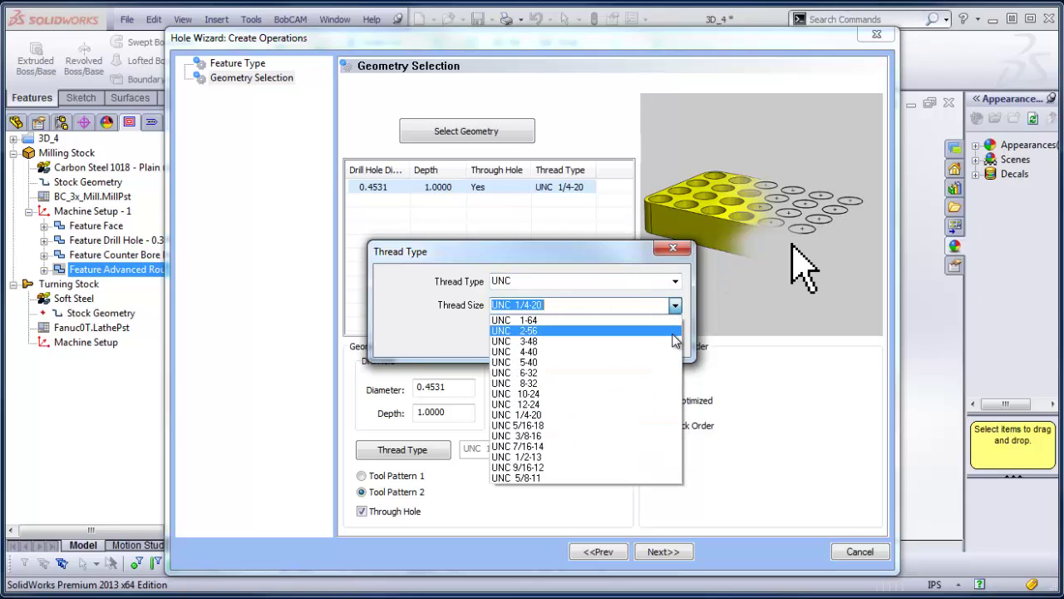
pyautogui.click(674, 305)
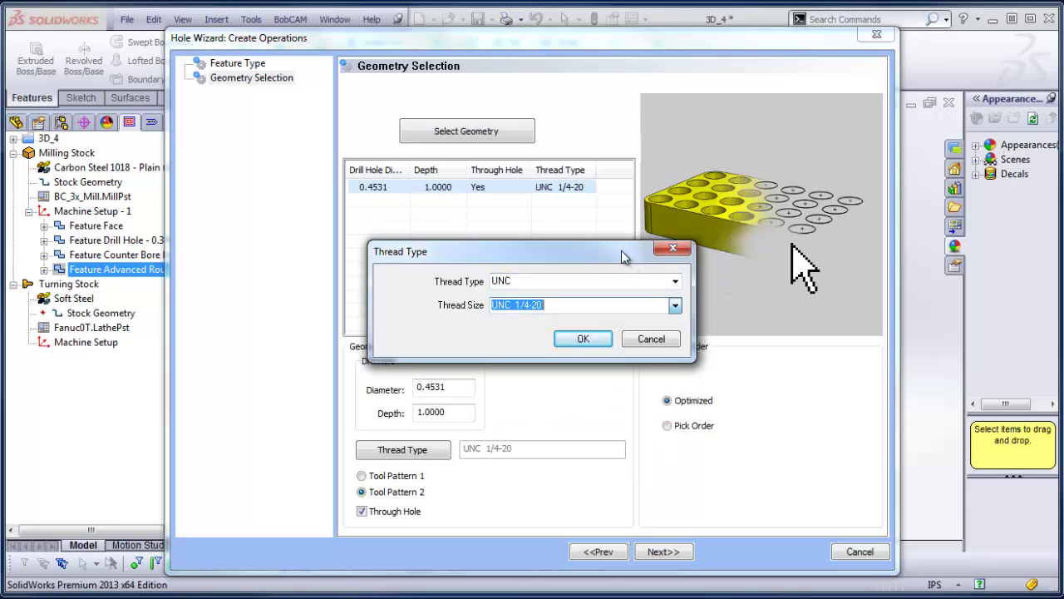
pyautogui.click(583, 340)
# Check Top of Part and the Center Drill, Drill and Tap pages, then compute the drill-tap toolpaths
pyautogui.click(668, 554)
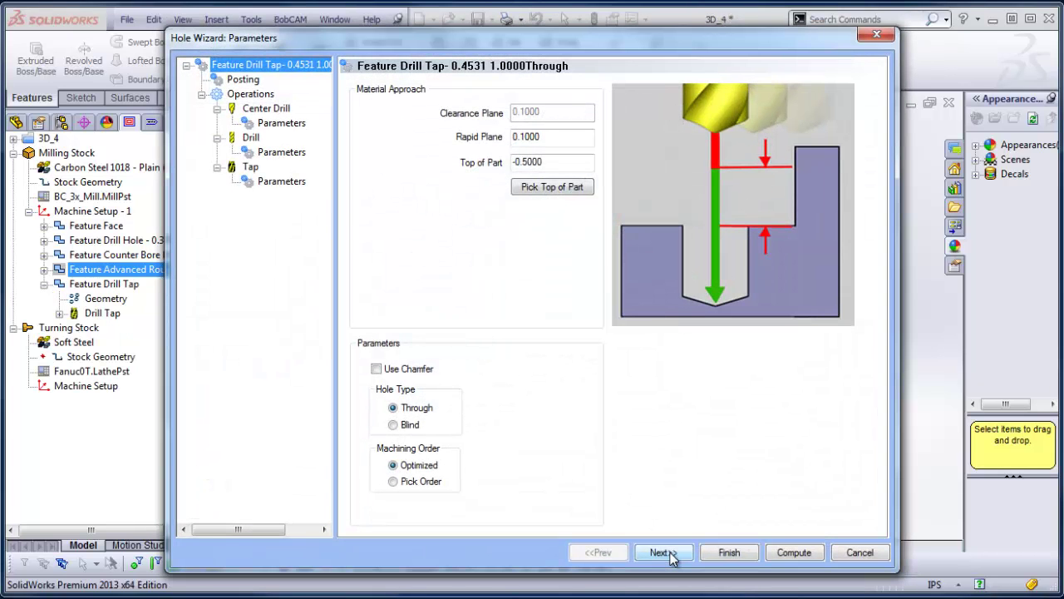
pyautogui.doubleClick(565, 163)
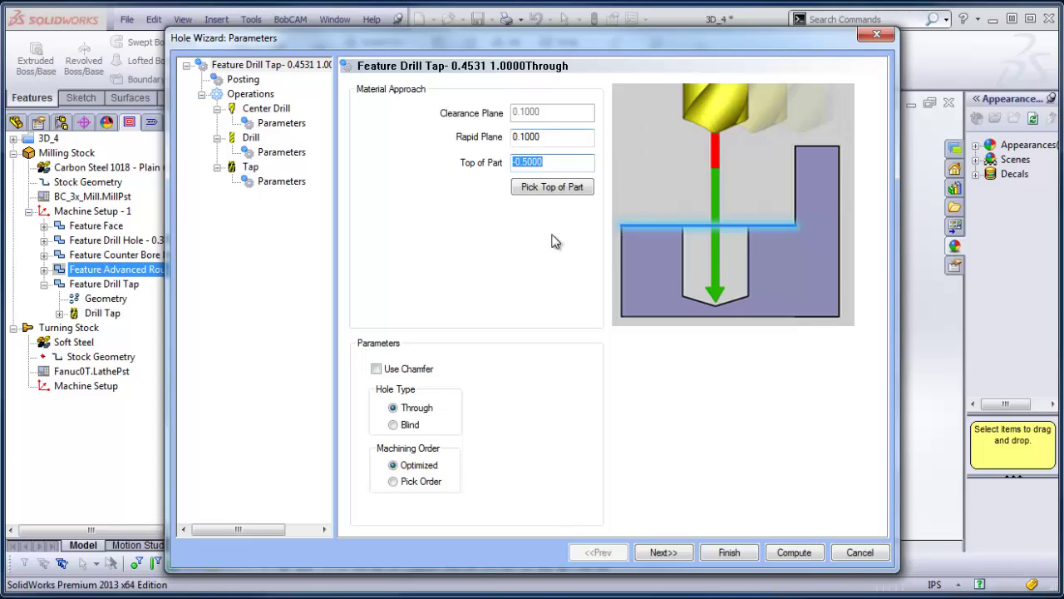
pyautogui.click(663, 553)
pyautogui.click(251, 94)
pyautogui.click(266, 109)
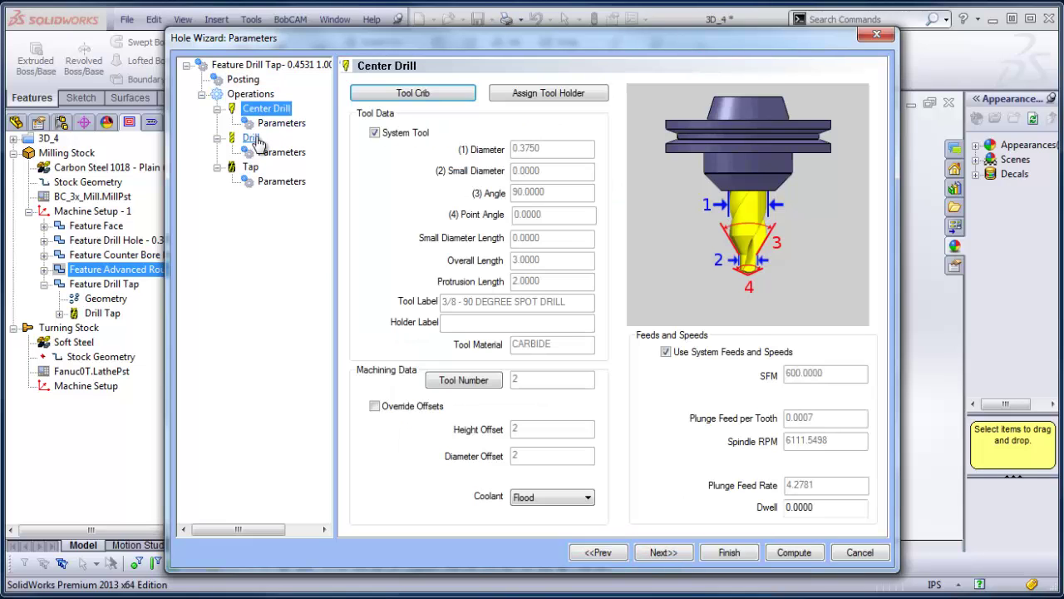
pyautogui.click(252, 138)
pyautogui.click(250, 167)
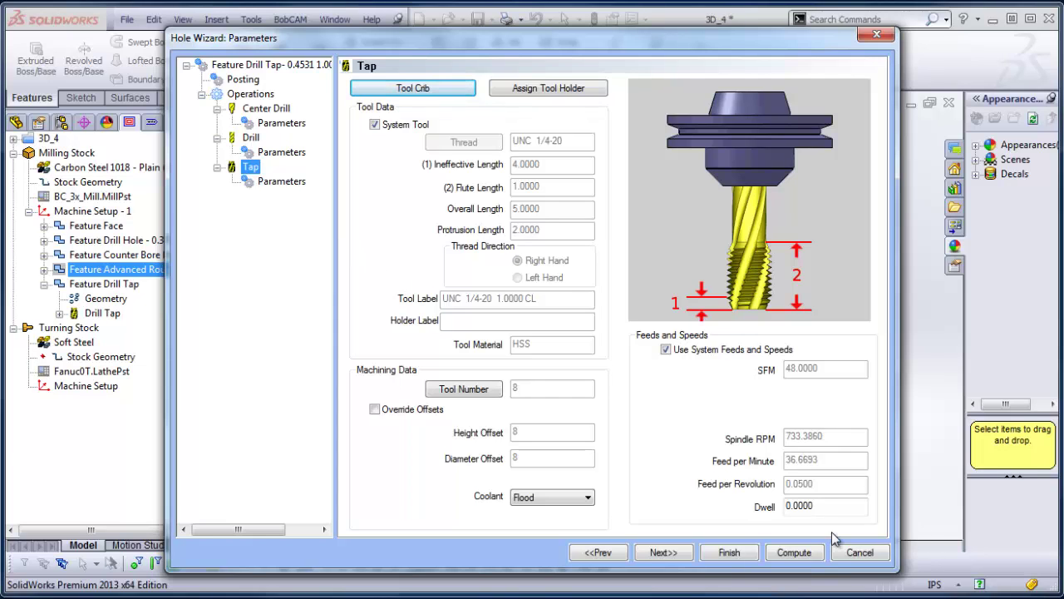
pyautogui.click(794, 553)
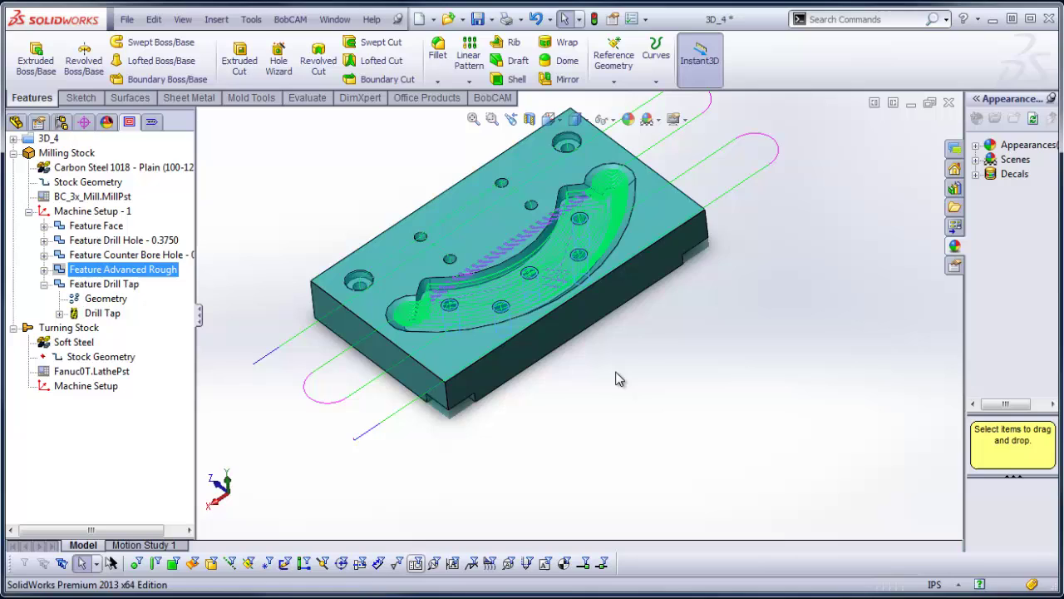
# Expand Feature Drill Tap in the CAM tree to check its Center Drill, Drill and Tap operations
pyautogui.moveTo(619, 378); pyautogui.dragTo(657, 360, button='middle')
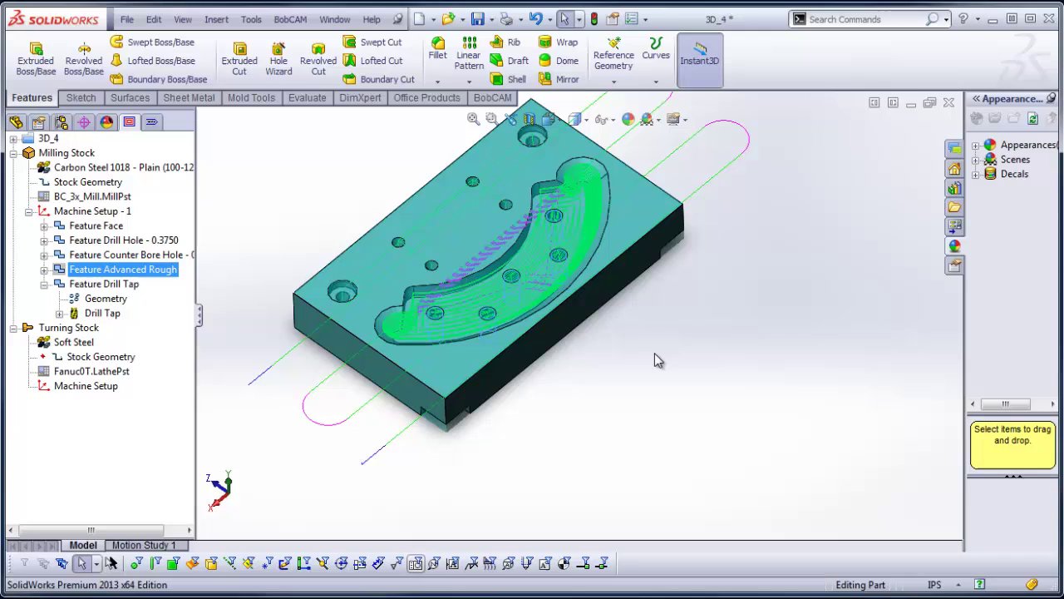
pyautogui.click(64, 326)
pyautogui.click(59, 312)
pyautogui.click(104, 342)
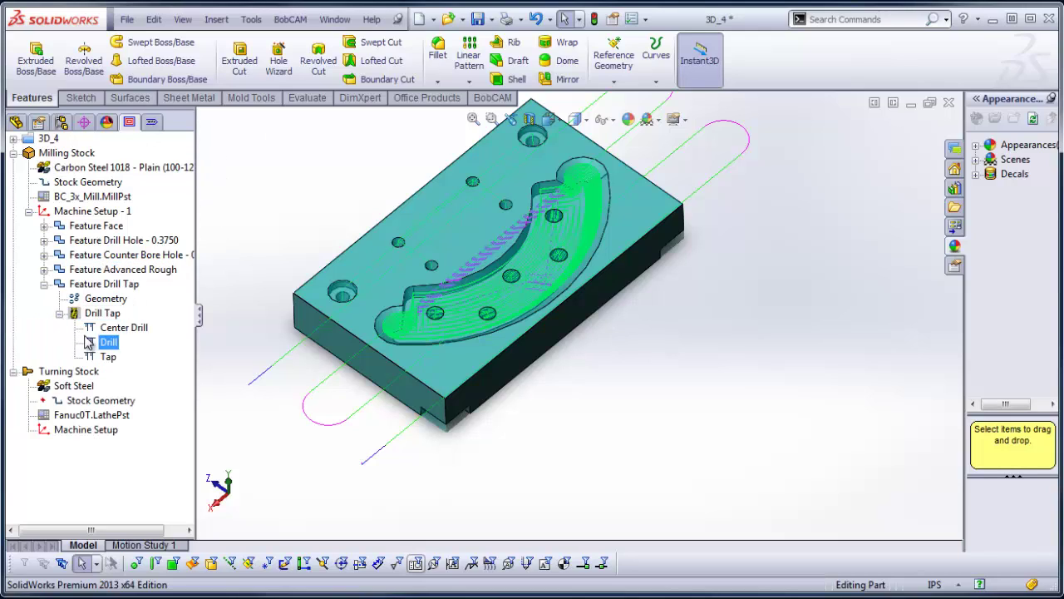
pyautogui.press('Up')
pyautogui.press('Down')
pyautogui.press('Down')
pyautogui.click(59, 284)
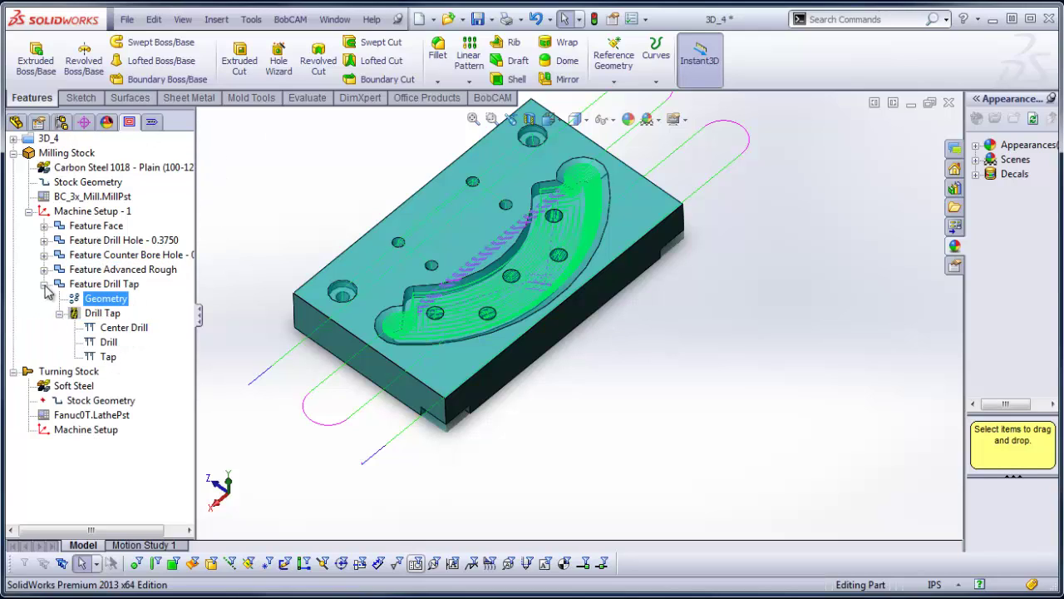
pyautogui.click(44, 284)
pyautogui.press('Down')
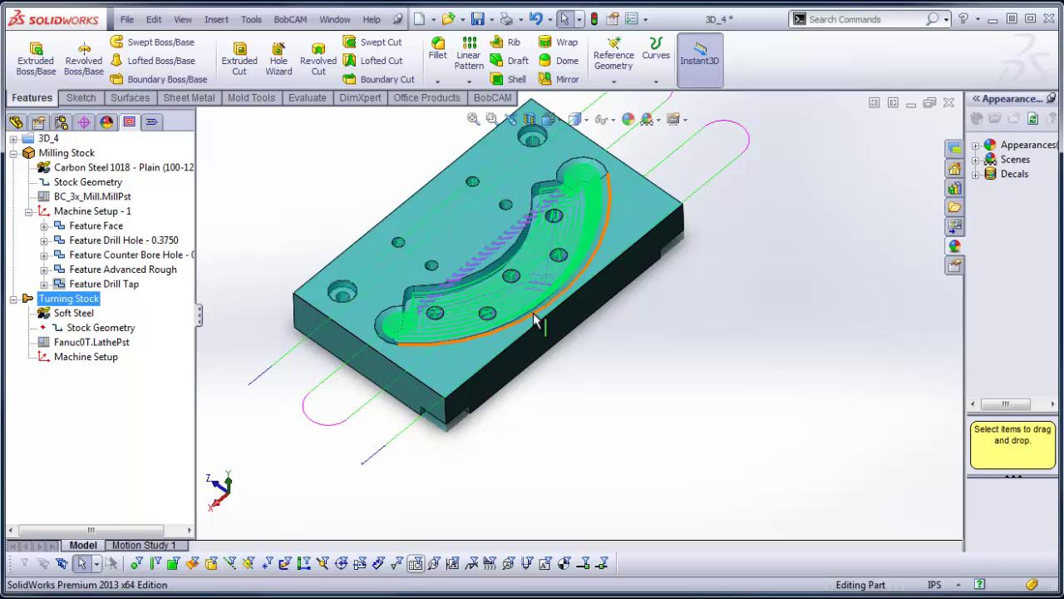
# Launch the BobCAM Mill Simulation, coloured by operation number
pyautogui.click(292, 20)
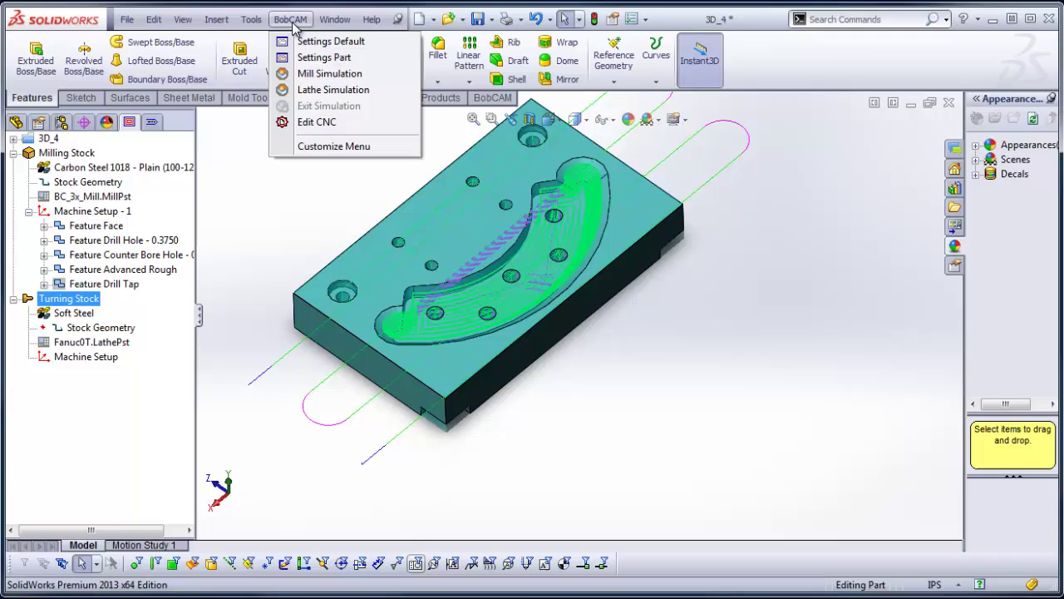
pyautogui.click(344, 74)
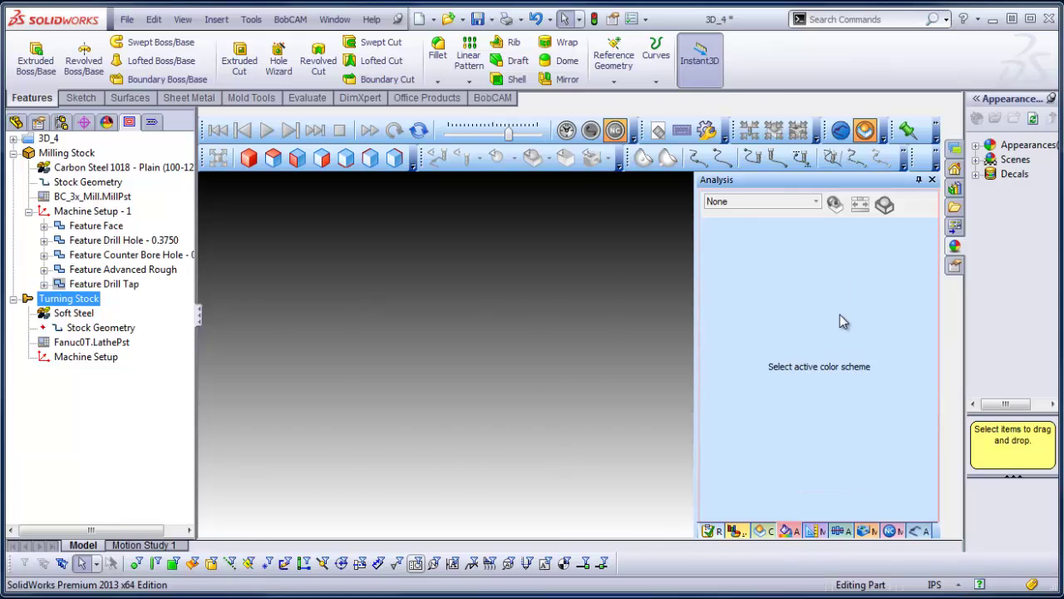
pyautogui.click(776, 133)
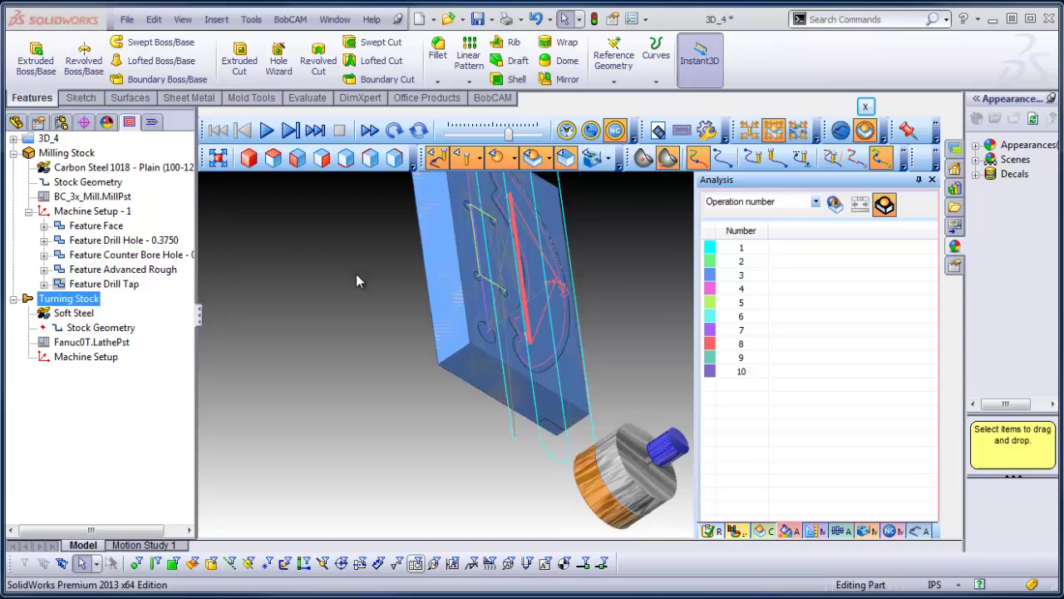
# Hide toolpaths and machined stock to show the uncut block, then show the Move List
pyautogui.scroll(-5, 356, 281)
pyautogui.moveTo(404, 302); pyautogui.dragTo(427, 350, button='middle')
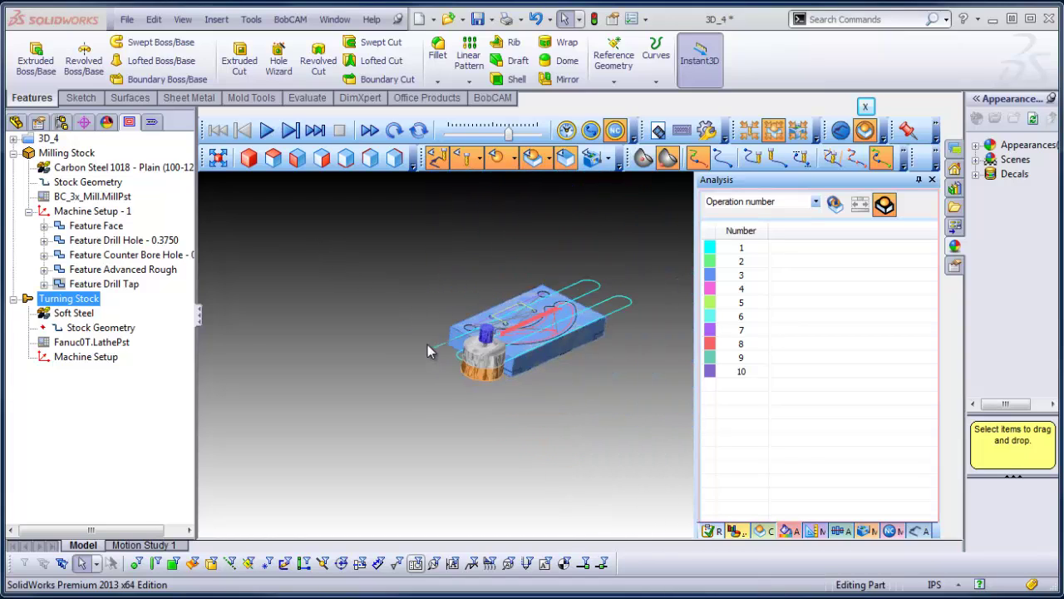
pyautogui.scroll(5, 525, 308)
pyautogui.click(439, 165)
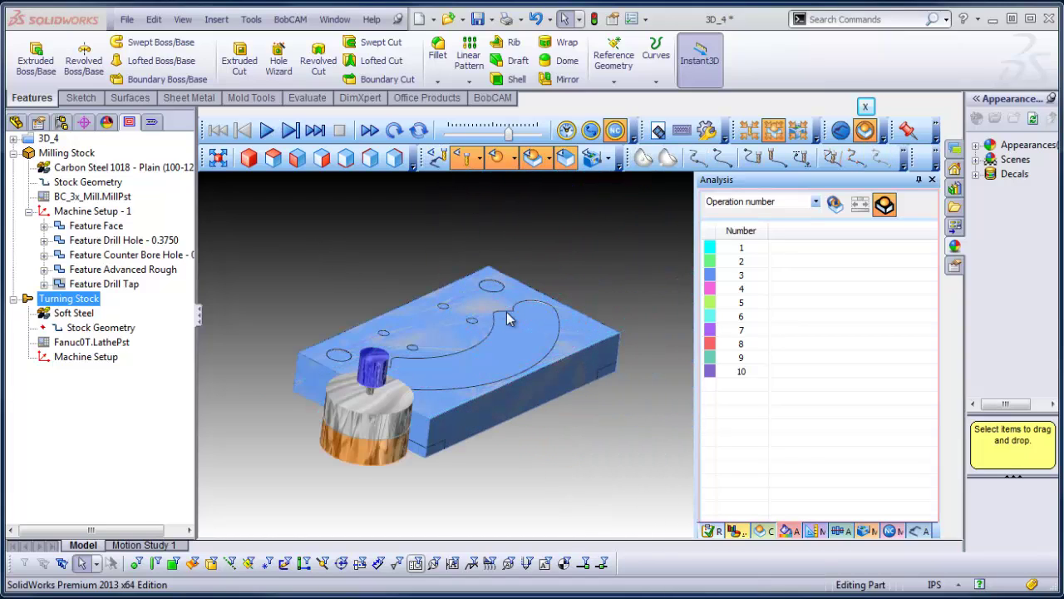
pyautogui.click(502, 159)
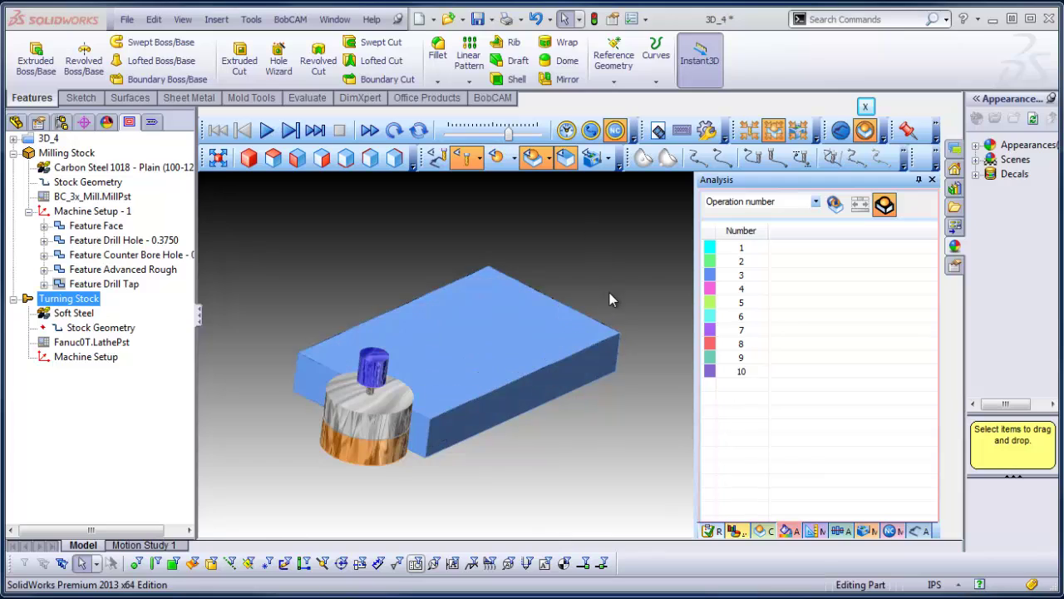
pyautogui.moveTo(509, 133); pyautogui.dragTo(469, 135)
pyautogui.click(886, 532)
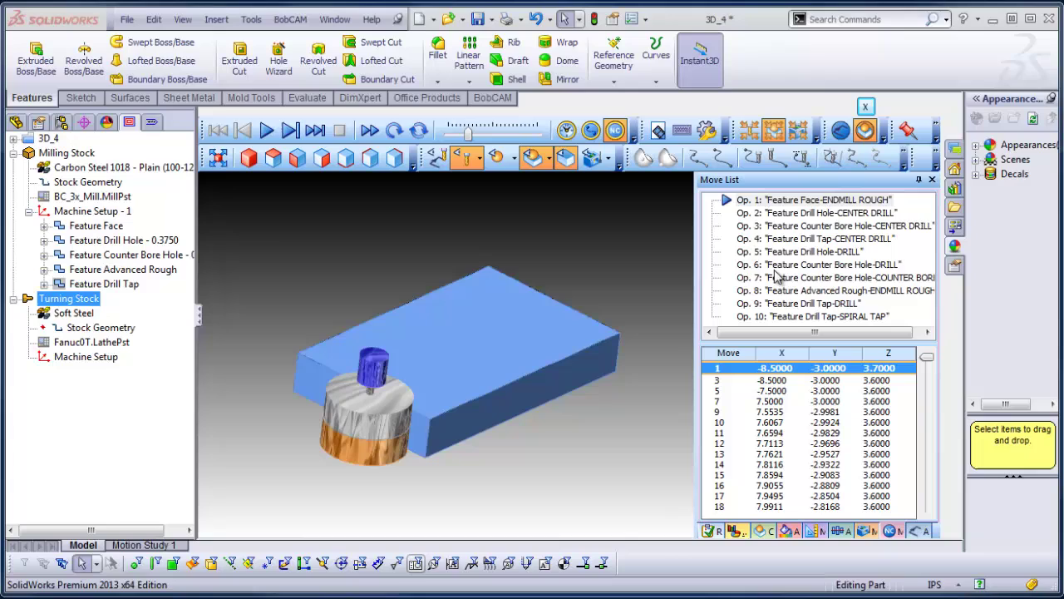
# Step the simulation through Op. 2 to Op. 5, toggling stock translucency to inspect
pyautogui.click(746, 214)
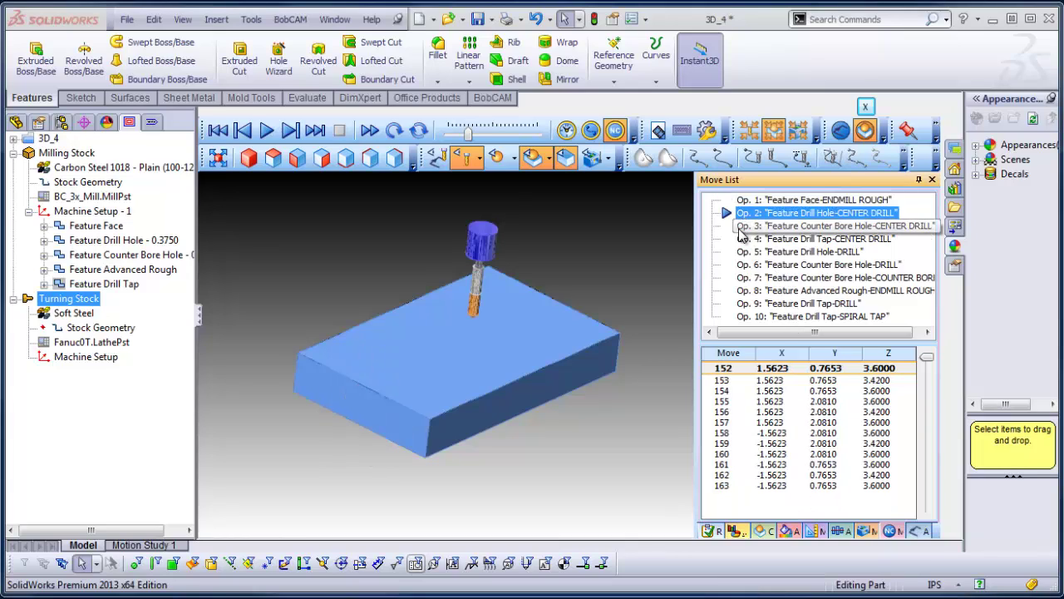
pyautogui.click(745, 226)
pyautogui.click(741, 240)
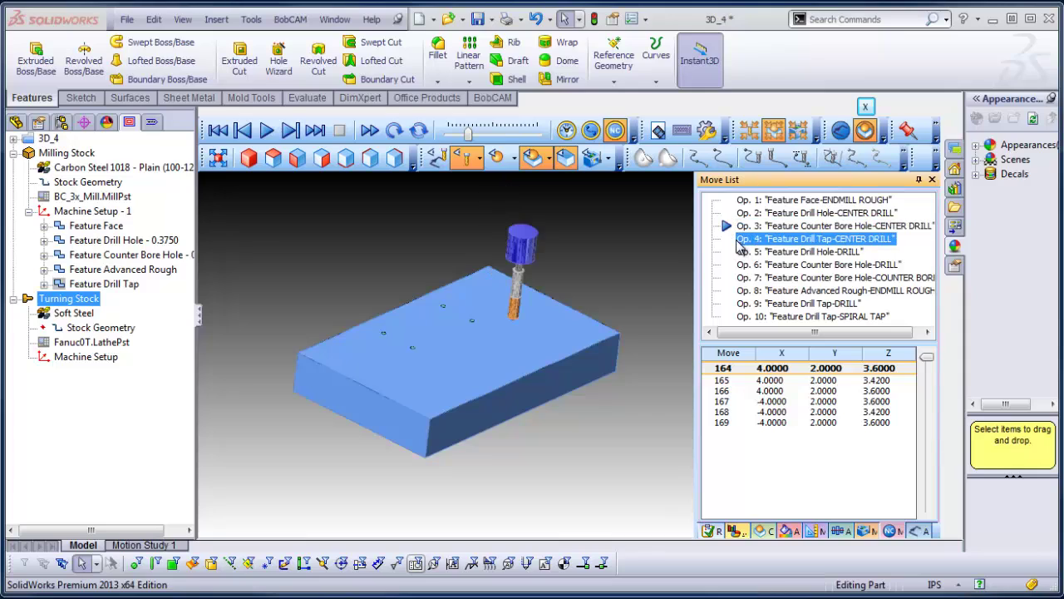
pyautogui.click(741, 254)
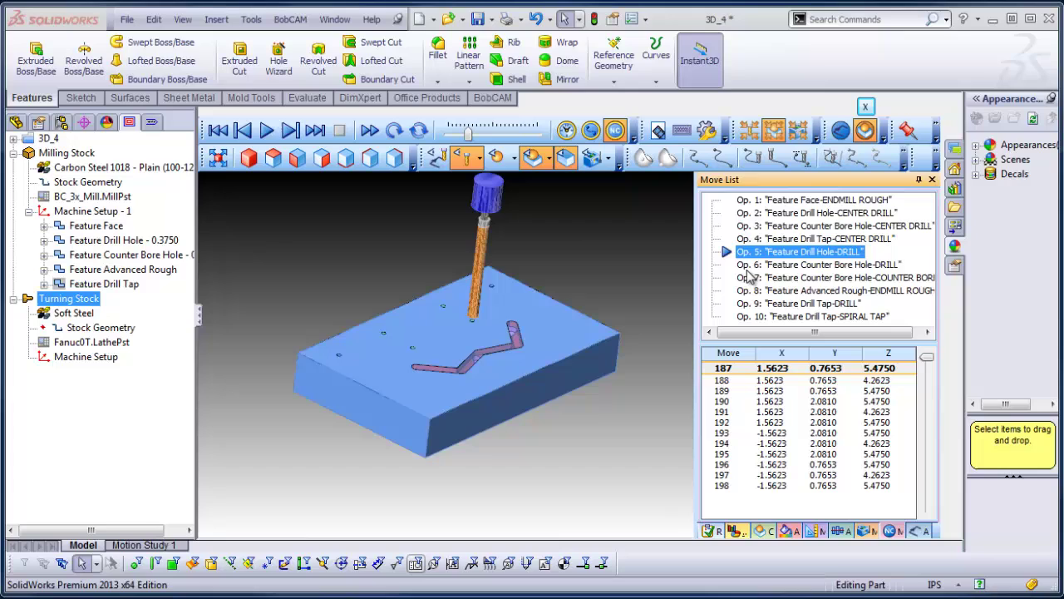
pyautogui.click(530, 159)
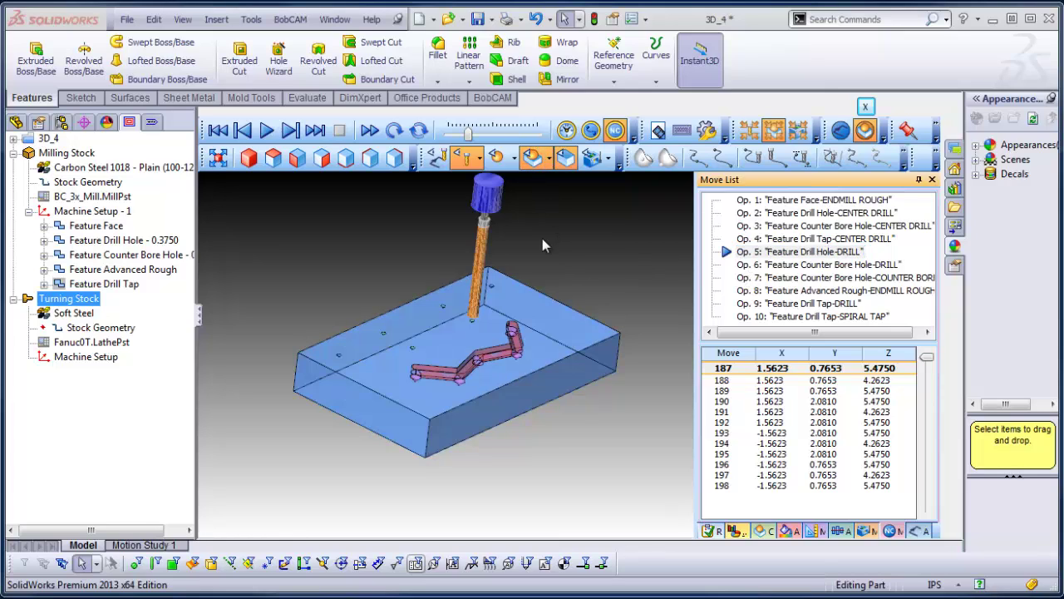
pyautogui.click(532, 159)
pyautogui.click(532, 159)
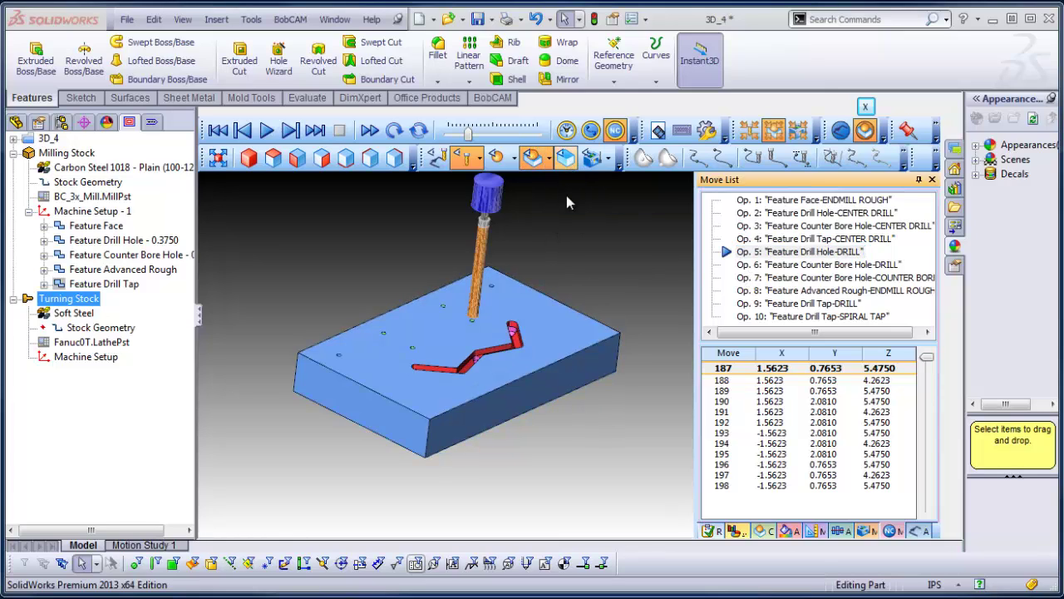
pyautogui.moveTo(566, 202); pyautogui.dragTo(420, 290, button='middle')
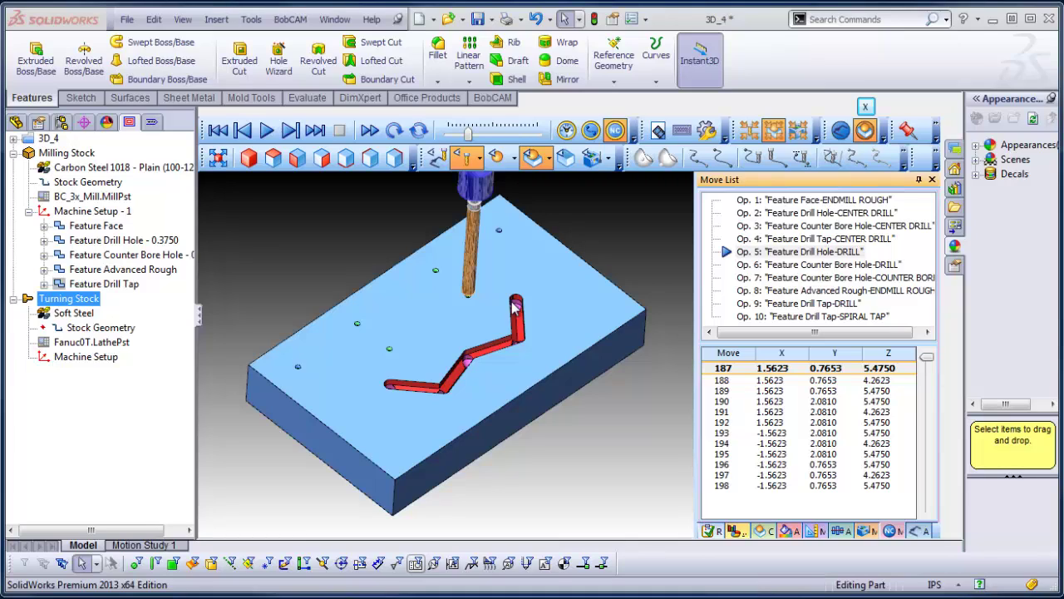
# Advance through Op. 6 to Op. 10 spiral tap and return to isometric view
pyautogui.click(735, 264)
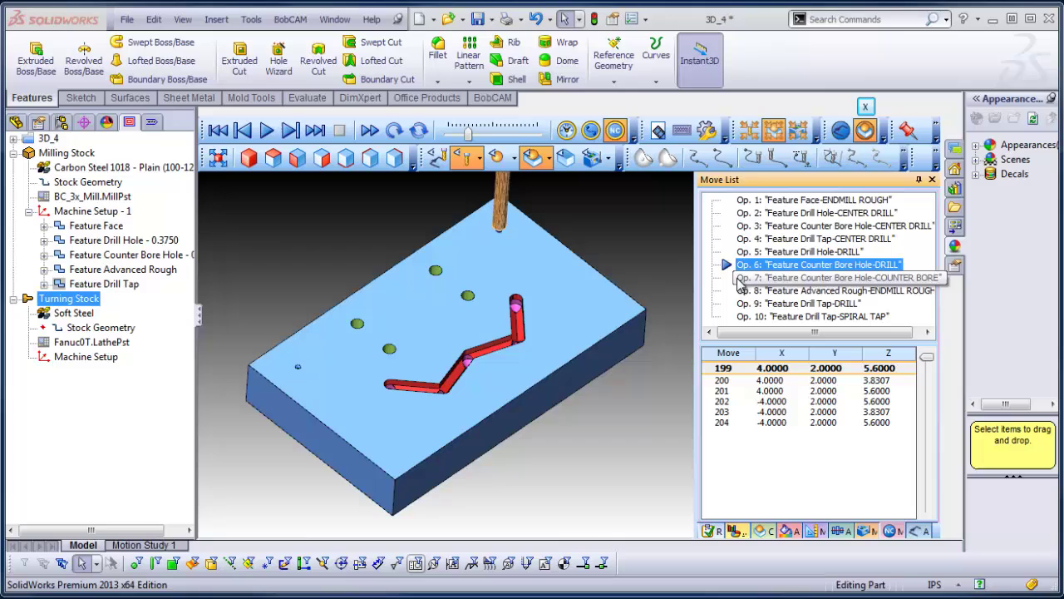
pyautogui.click(744, 280)
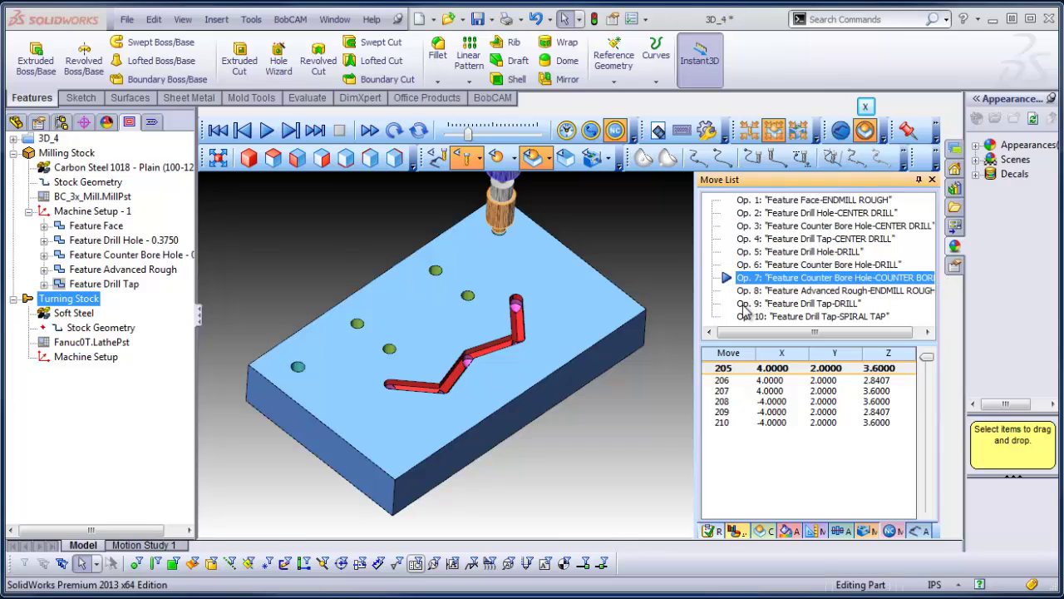
pyautogui.click(741, 293)
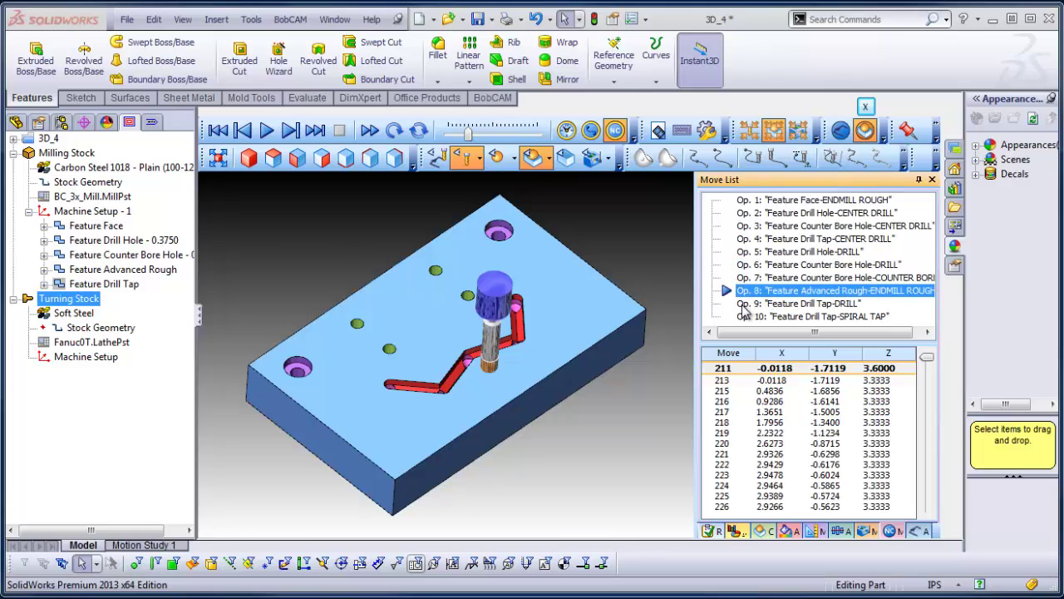
pyautogui.click(744, 303)
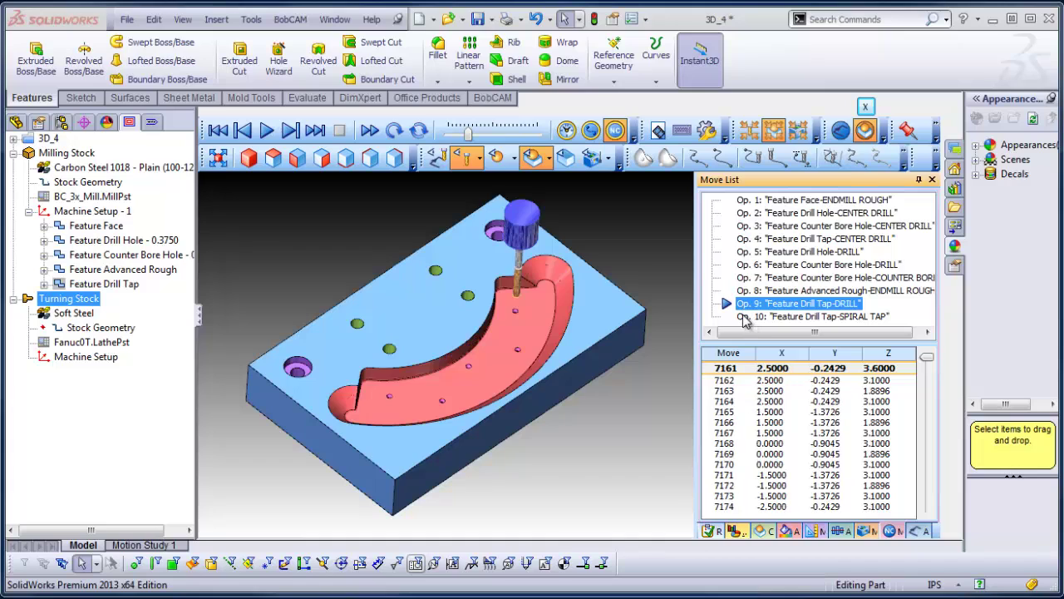
pyautogui.click(744, 318)
pyautogui.moveTo(561, 449); pyautogui.dragTo(525, 430, button='middle')
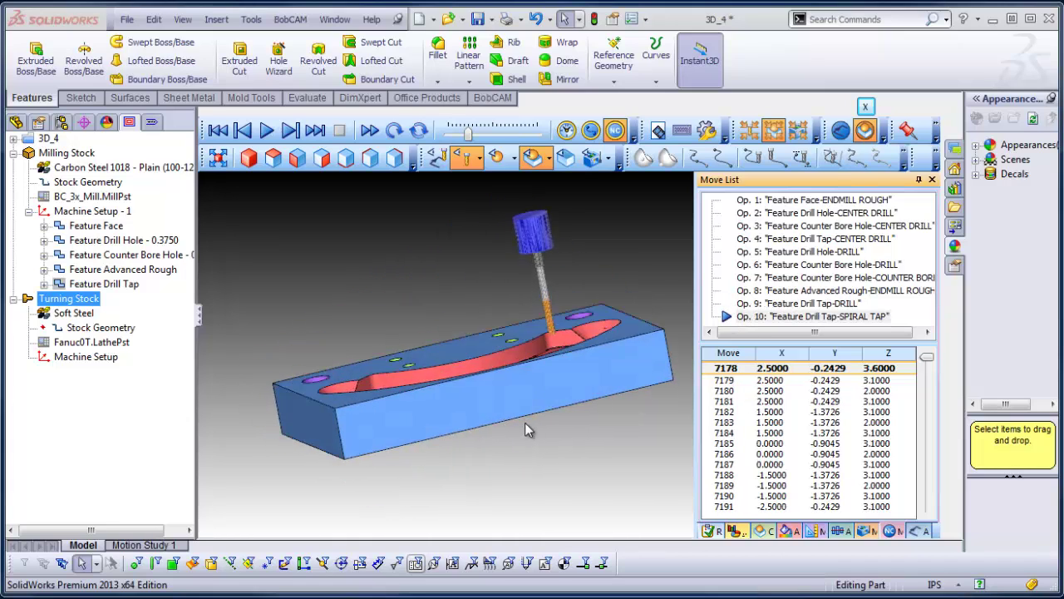
pyautogui.hotkey('ctrl', '7')
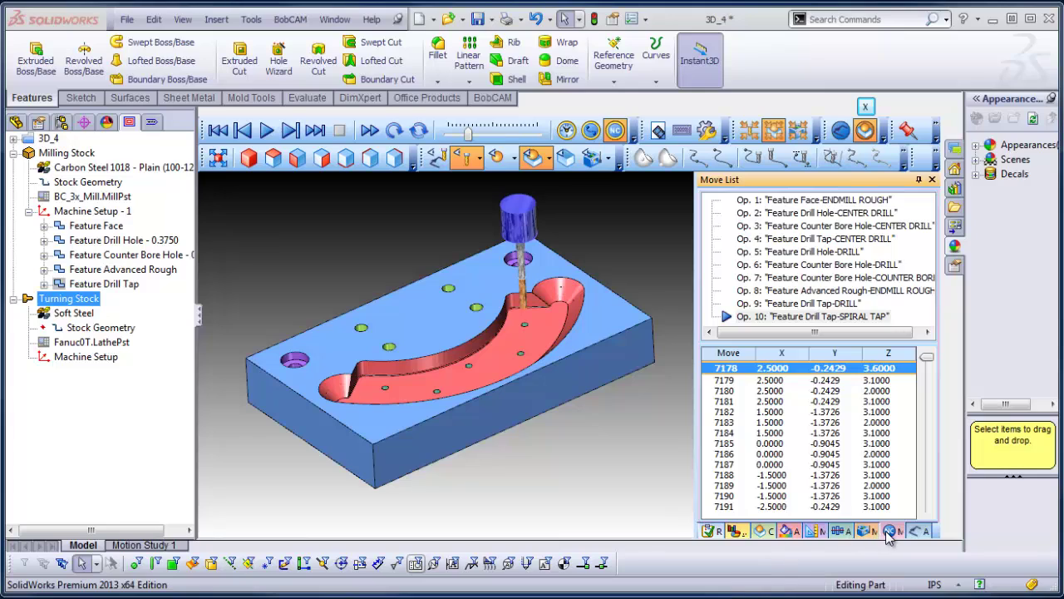
# Review the machining statistics, then run a Deviation analysis from the CutSim Analysis tab
pyautogui.click(732, 532)
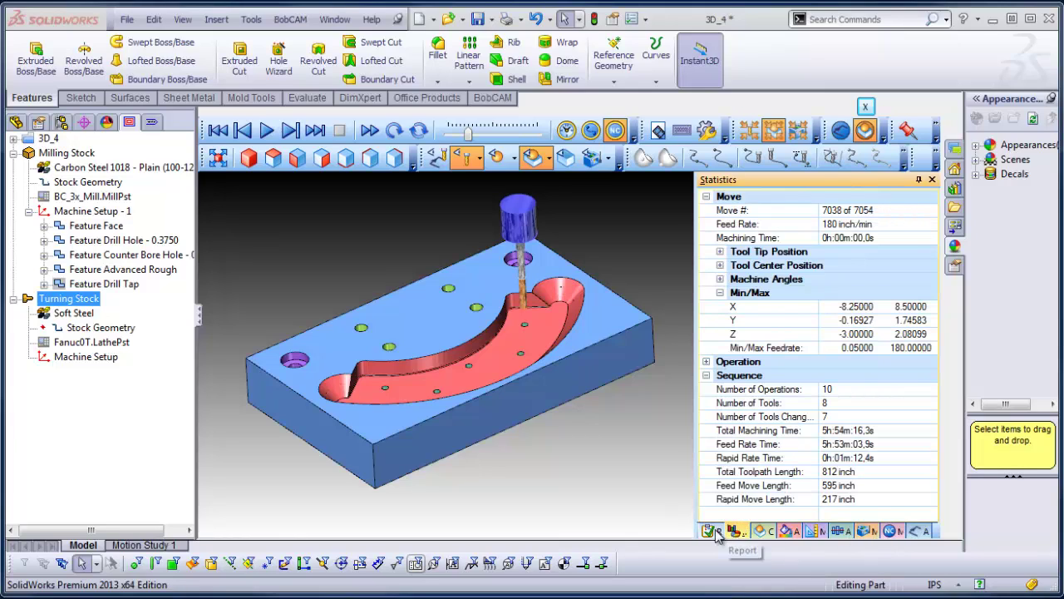
pyautogui.click(713, 532)
pyautogui.click(765, 532)
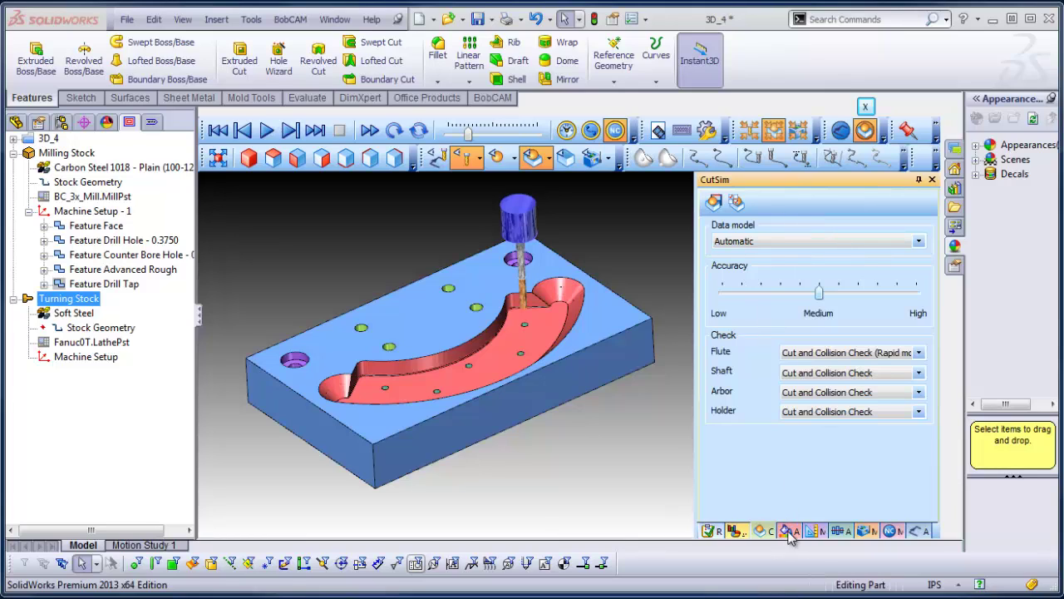
pyautogui.click(788, 532)
pyautogui.click(816, 202)
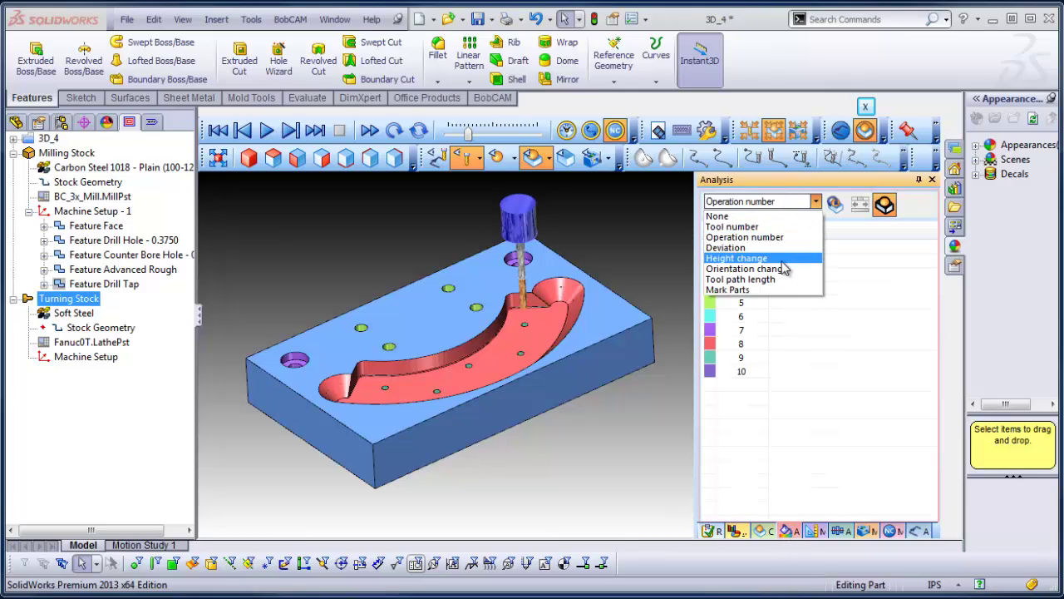
pyautogui.click(782, 248)
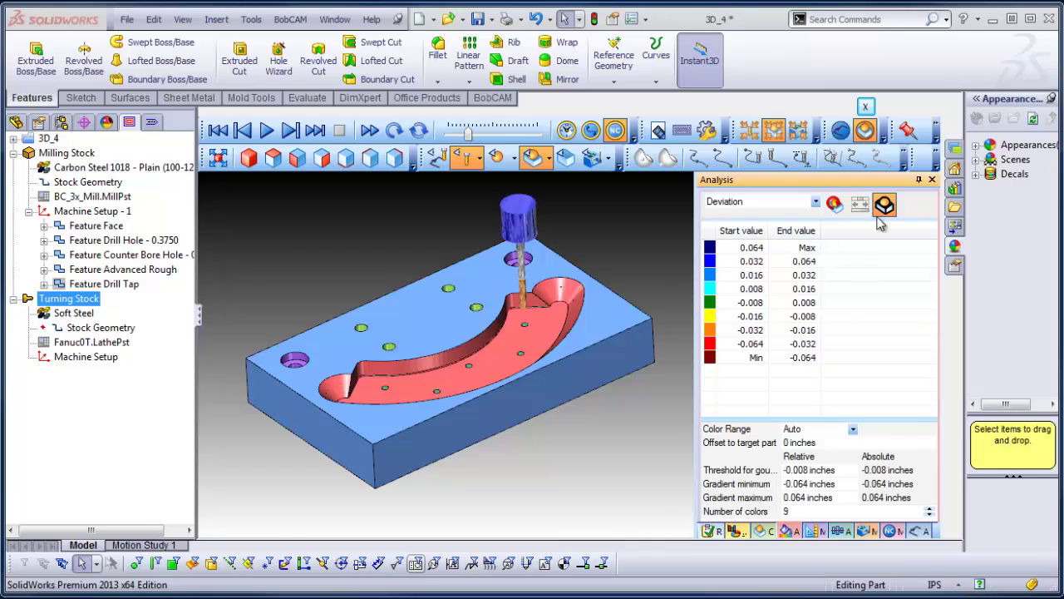
pyautogui.click(835, 204)
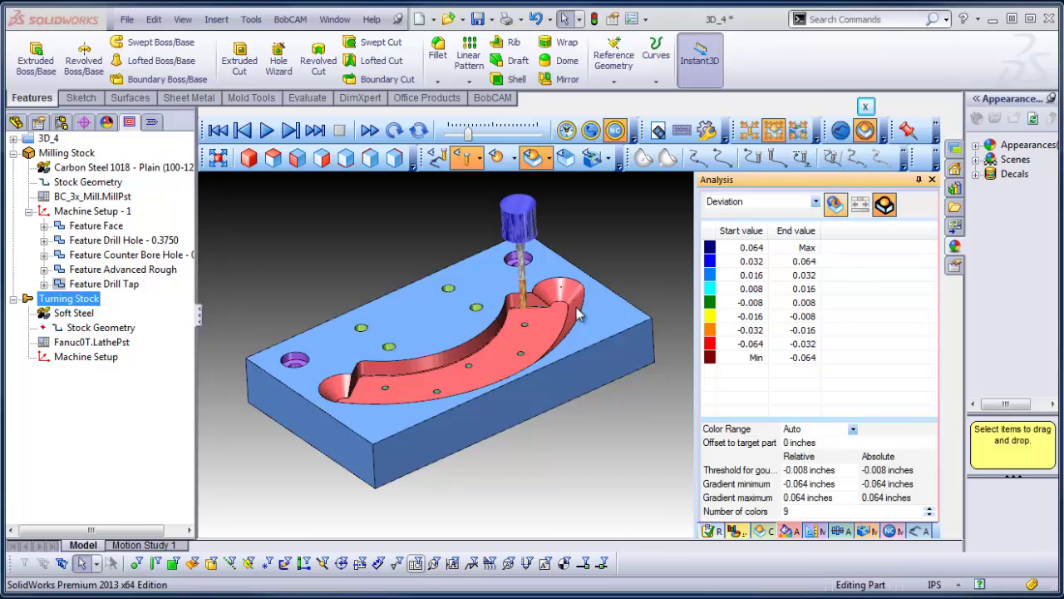
# Zoom and orbit to inspect leftover material at the counterbored holes and pocket wall
pyautogui.scroll(-6, 573, 323)
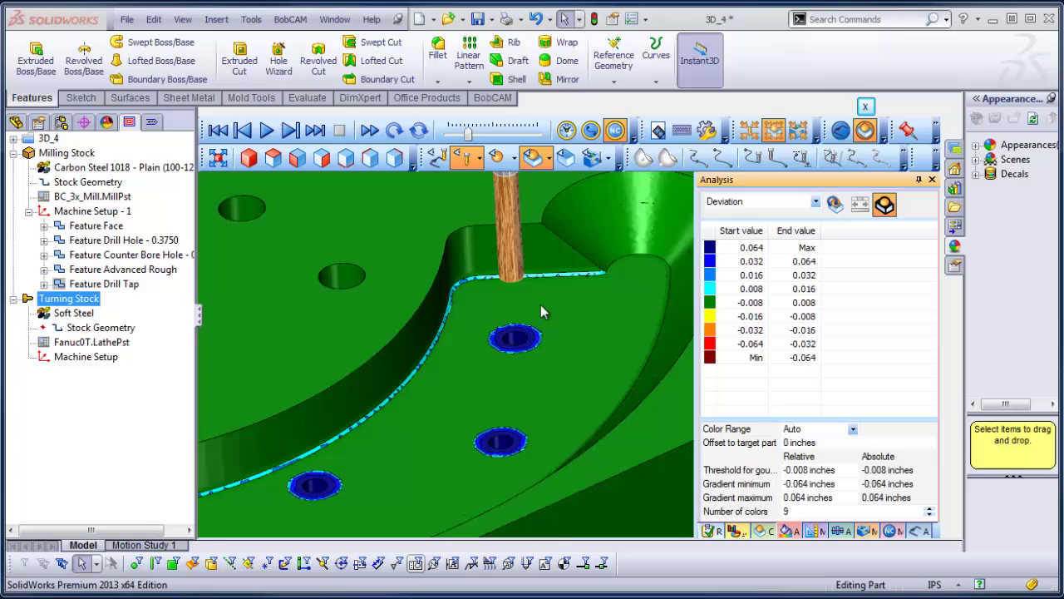
pyautogui.scroll(-3, 530, 336)
pyautogui.scroll(5, 531, 336)
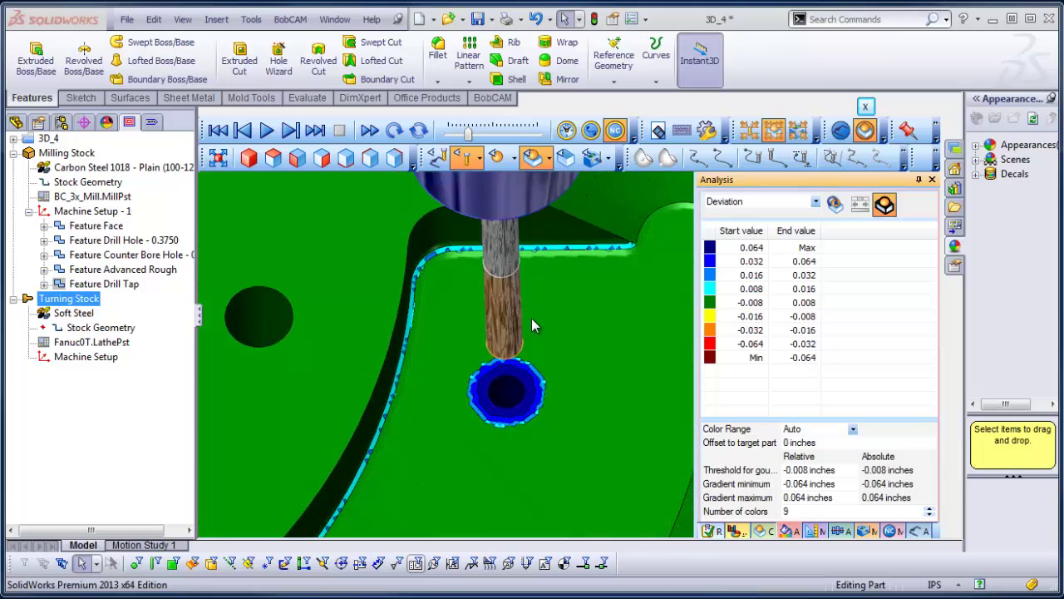
pyautogui.moveTo(531, 318); pyautogui.dragTo(557, 305, button='middle')
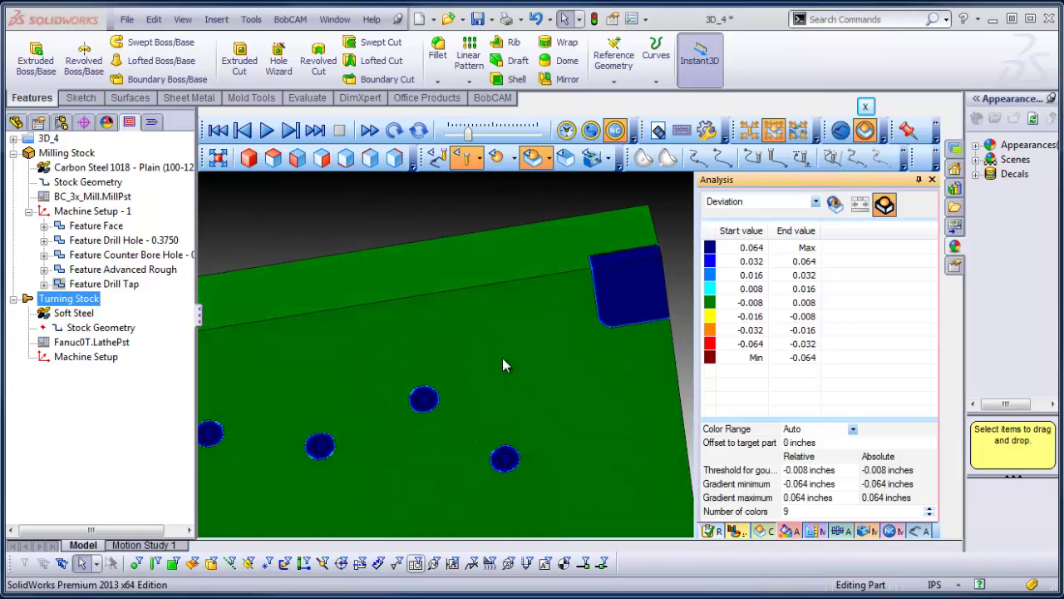
pyautogui.moveTo(503, 357); pyautogui.dragTo(481, 247, button='middle')
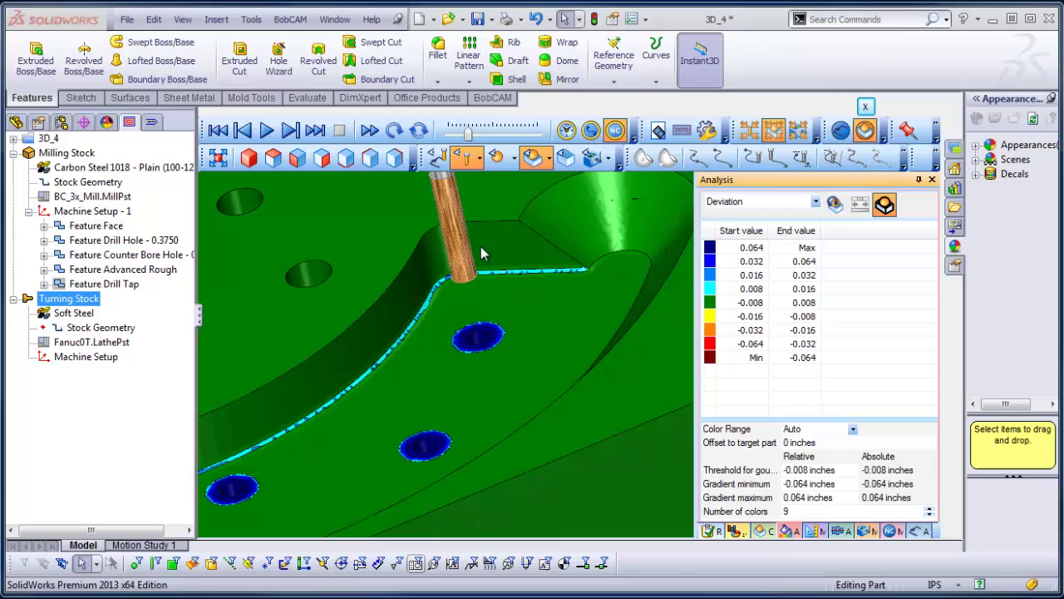
pyautogui.scroll(-3, 480, 246)
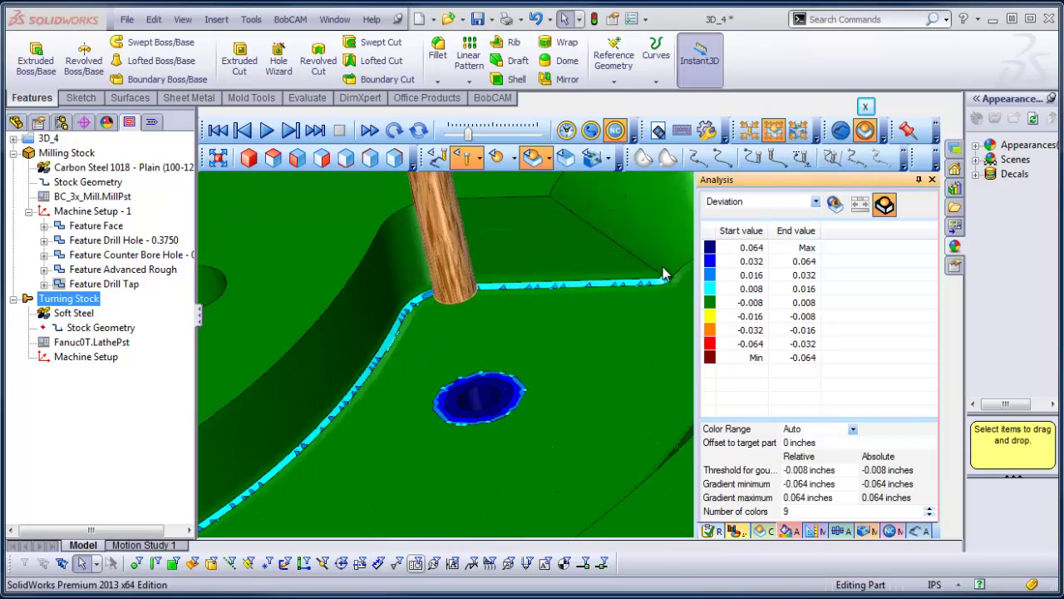
pyautogui.moveTo(609, 288); pyautogui.dragTo(600, 286, button='middle')
pyautogui.scroll(6, 604, 308)
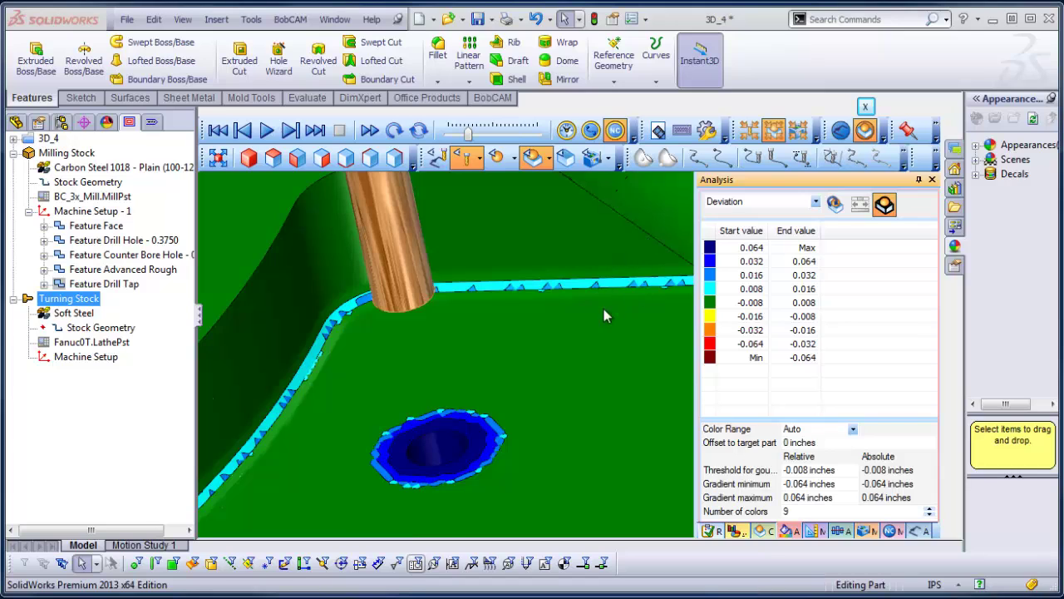
pyautogui.moveTo(561, 401); pyautogui.dragTo(600, 293, button='middle')
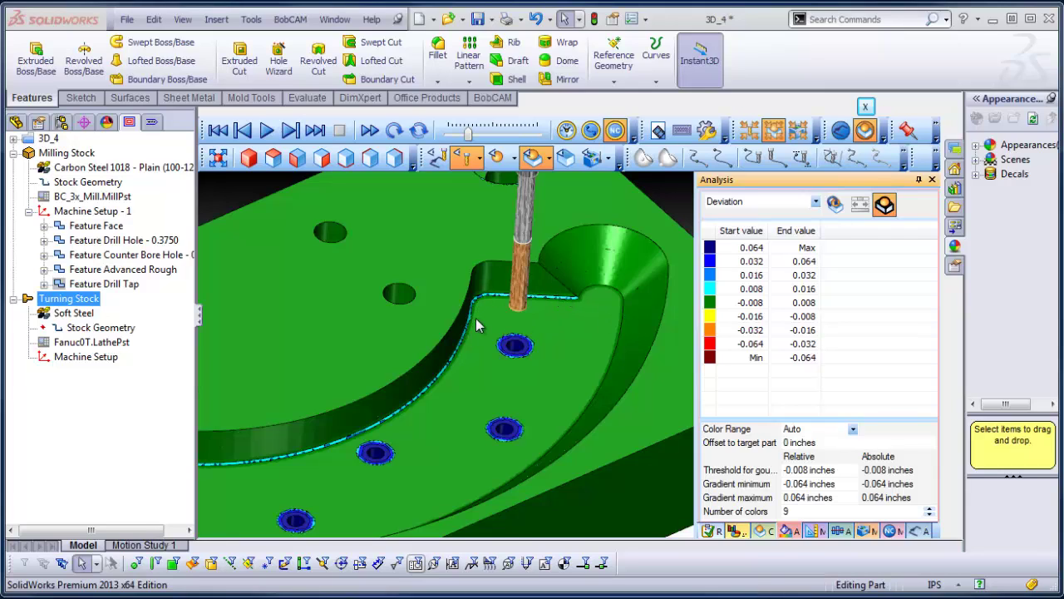
pyautogui.scroll(4, 478, 326)
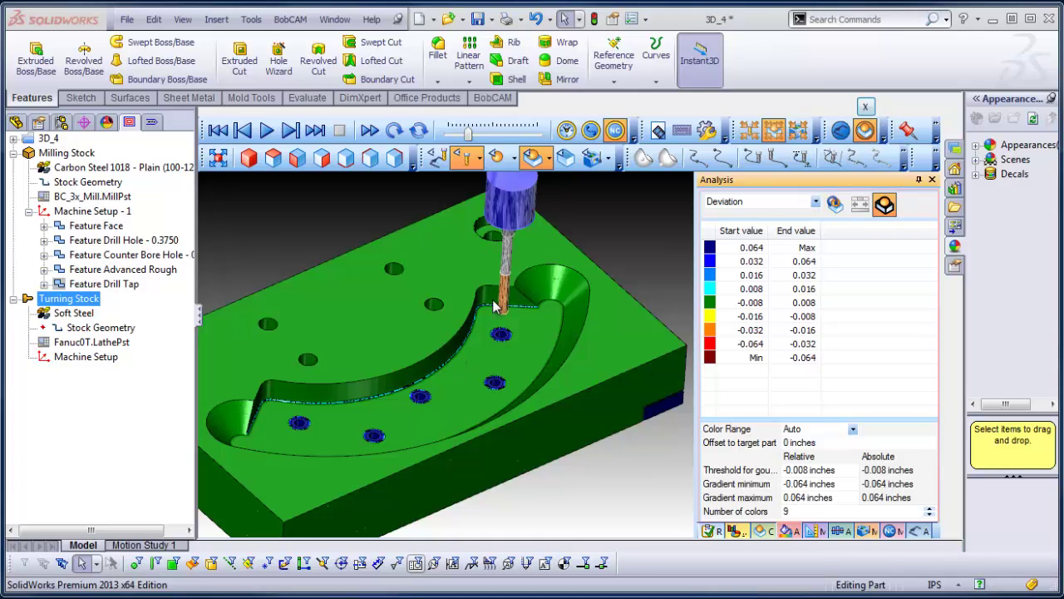
# Exit the simulation and hide the toolpaths under Machine Setup - 1
pyautogui.click(865, 106)
pyautogui.press('Up')
pyautogui.press('Up')
pyautogui.press('Up')
pyautogui.press('Up')
pyautogui.press('Up')
pyautogui.press('Up')
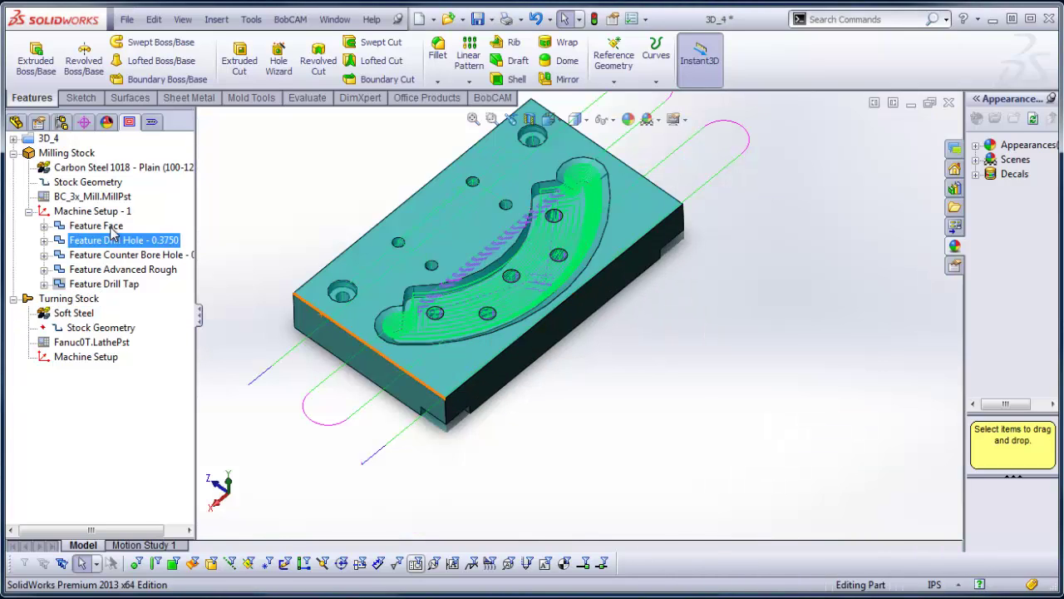
pyautogui.moveTo(578, 380); pyautogui.dragTo(614, 332, button='middle')
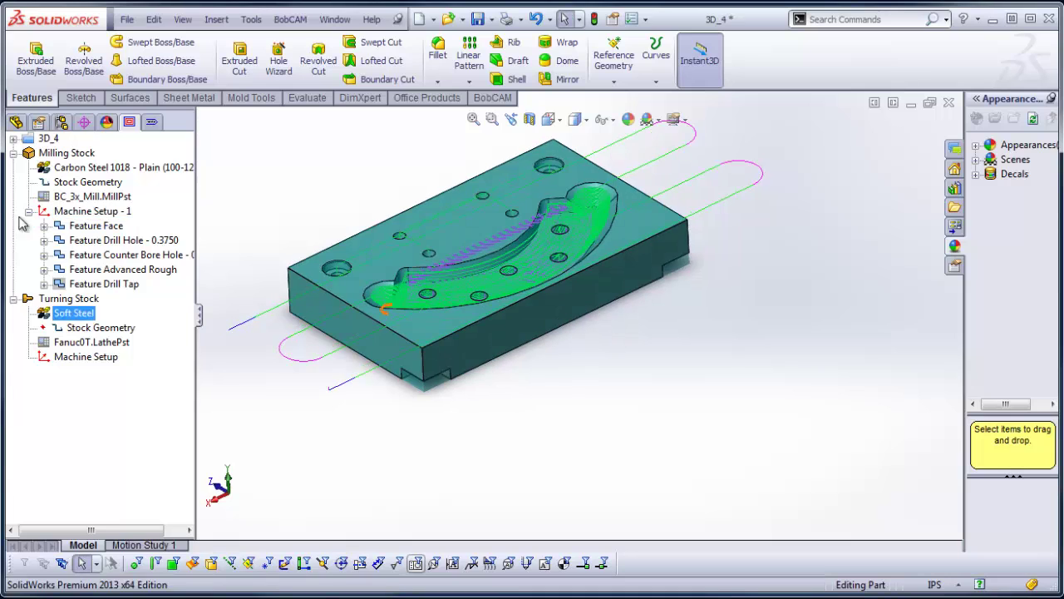
pyautogui.rightClick(90, 212)
pyautogui.click(170, 497)
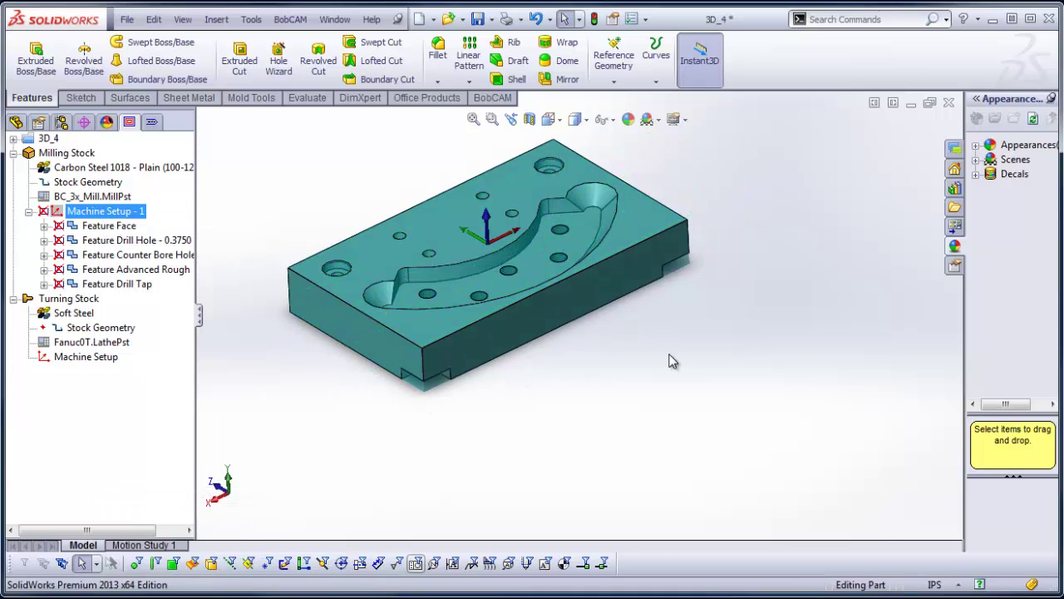
pyautogui.moveTo(672, 361); pyautogui.dragTo(592, 325, button='middle')
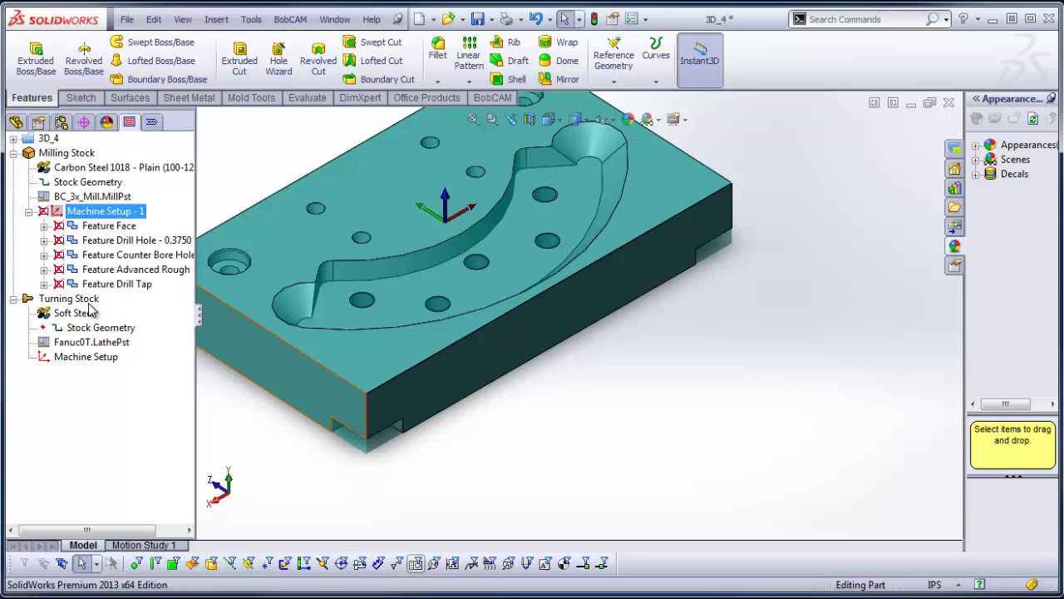
# Start a Mill 2 Axis feature on Machine Setup - 1 and begin geometry selection
pyautogui.rightClick(98, 217)
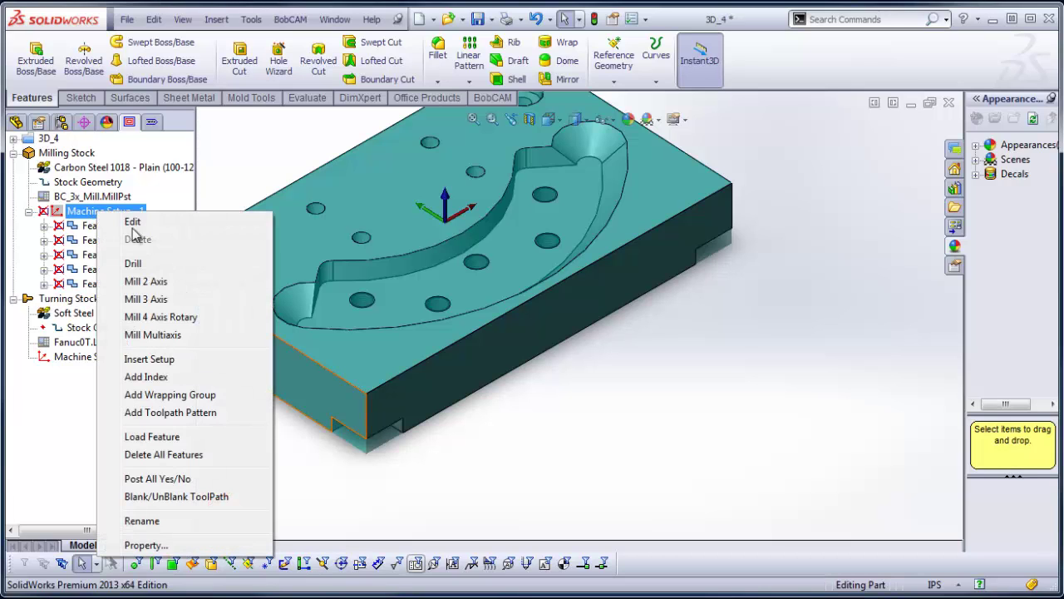
pyautogui.click(186, 283)
pyautogui.click(652, 556)
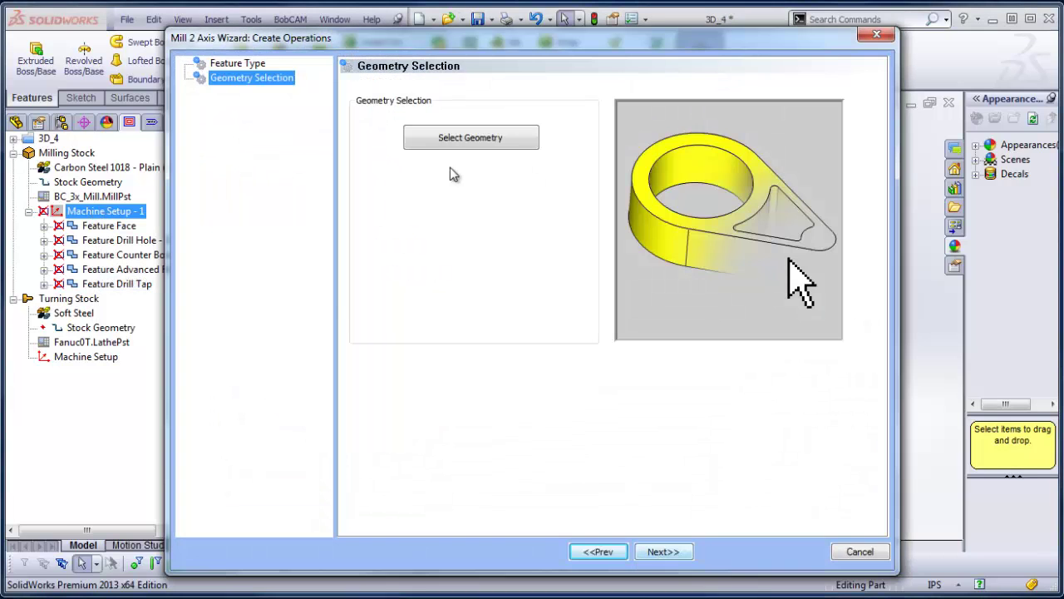
pyautogui.click(453, 137)
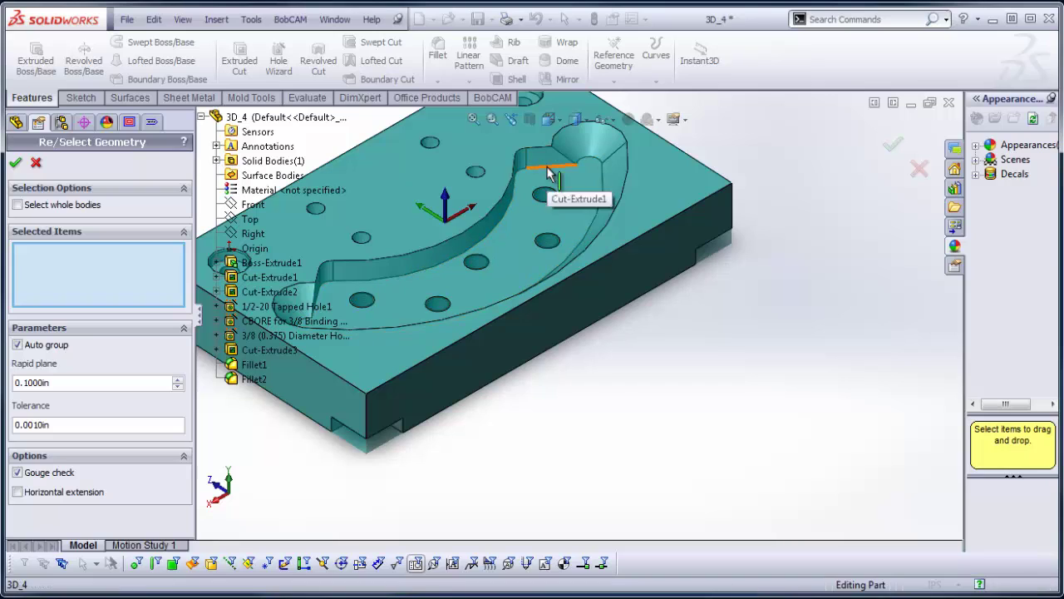
# Pick the five pocket-wall edges as the profile geometry and confirm
pyautogui.click(546, 165)
pyautogui.click(514, 211)
pyautogui.click(504, 213)
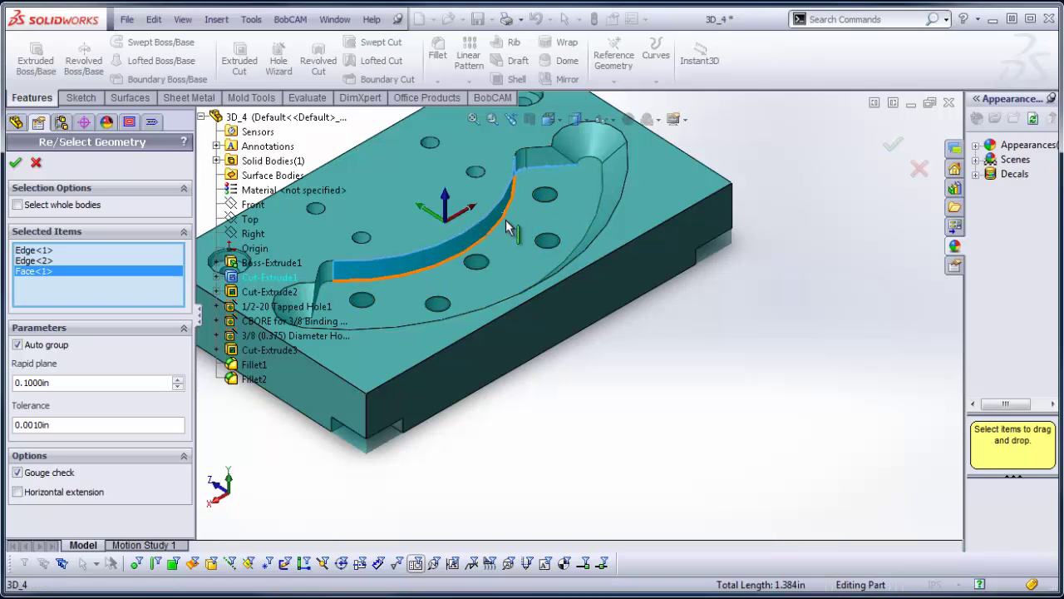
pyautogui.click(494, 216)
pyautogui.click(331, 285)
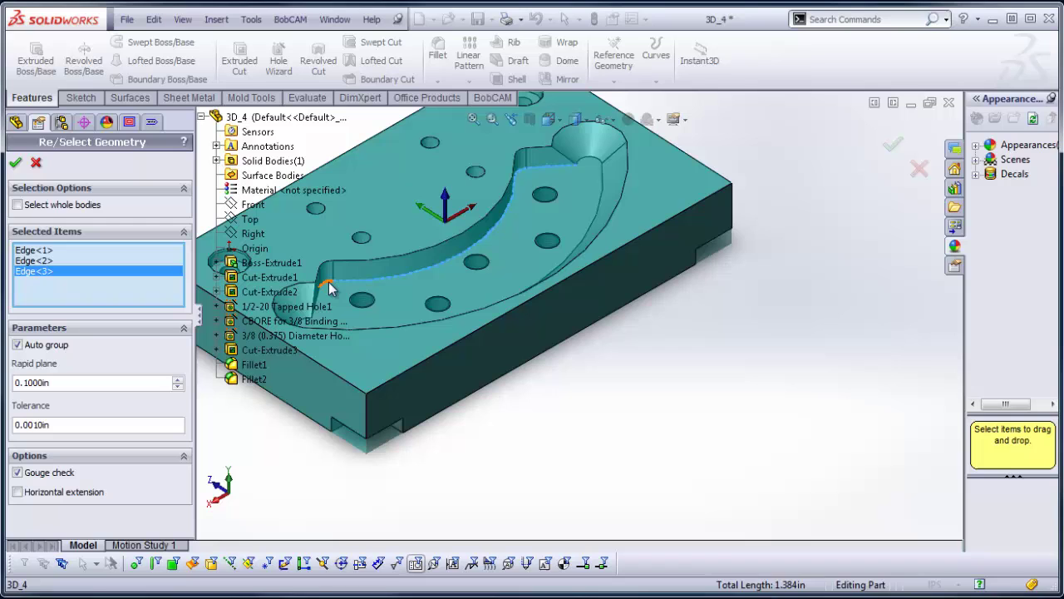
pyautogui.click(332, 291)
pyautogui.scroll(-2, 758, 331)
pyautogui.scroll(3, 511, 262)
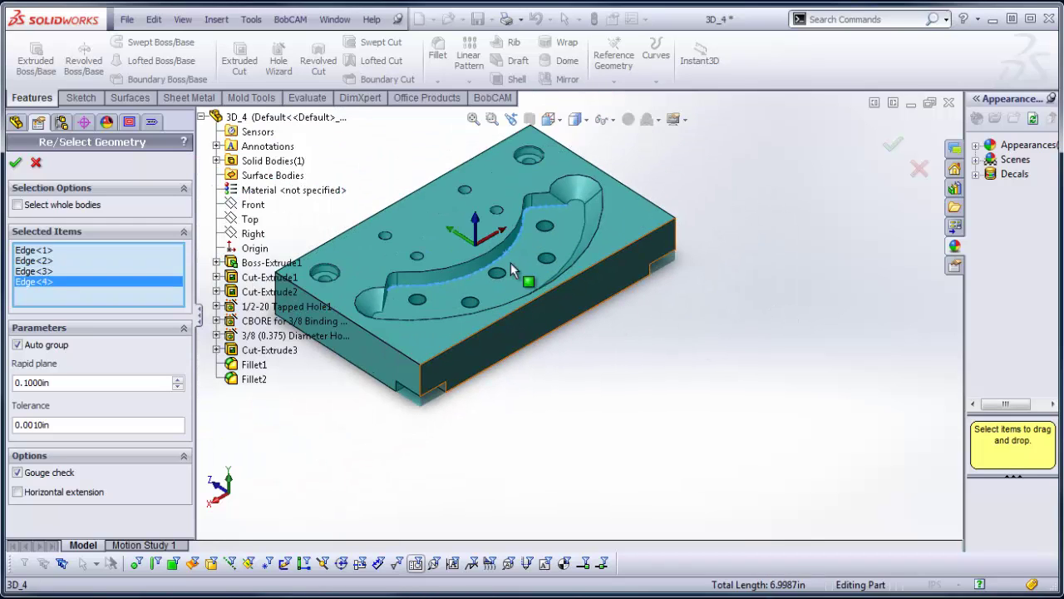
pyautogui.scroll(-6, 423, 283)
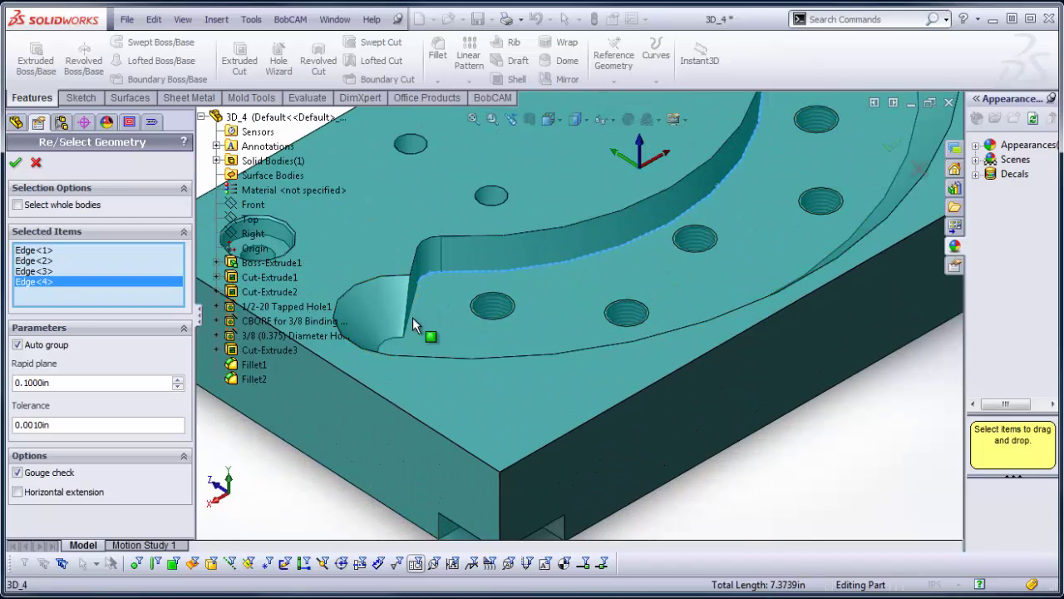
pyautogui.click(413, 317)
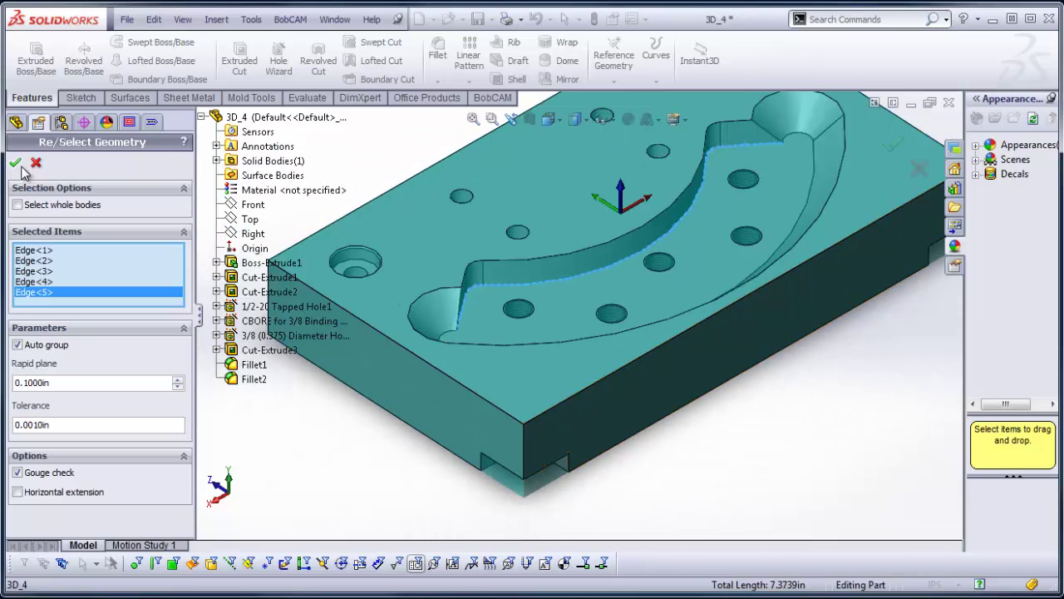
pyautogui.click(15, 164)
# Give the profile a circular lead-in of 0.25 radius and compute the toolpath
pyautogui.click(665, 553)
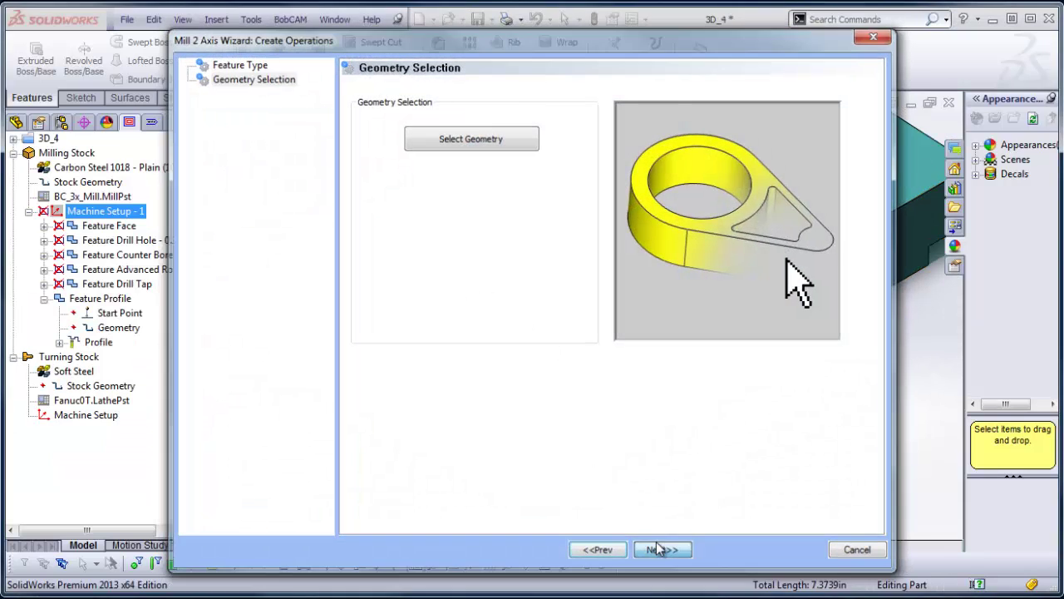
pyautogui.click(255, 107)
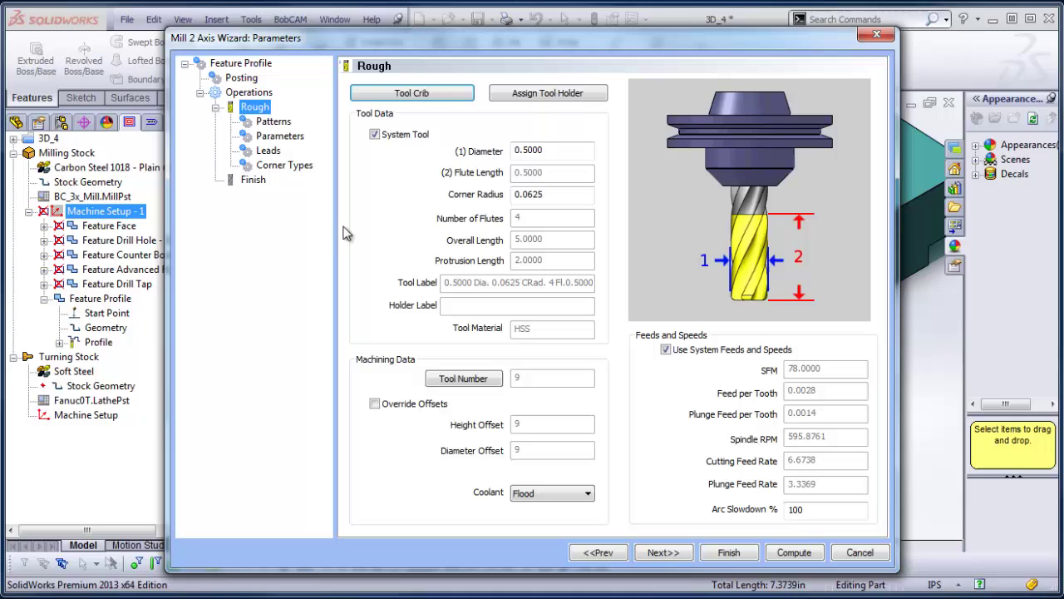
pyautogui.moveTo(550, 198); pyautogui.dragTo(409, 200)
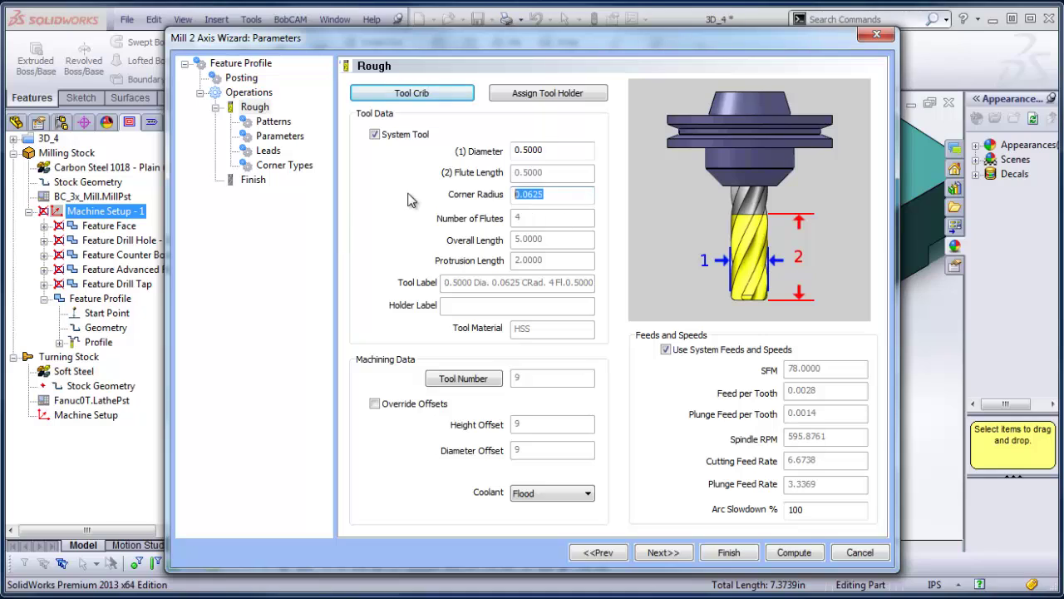
pyautogui.click(268, 151)
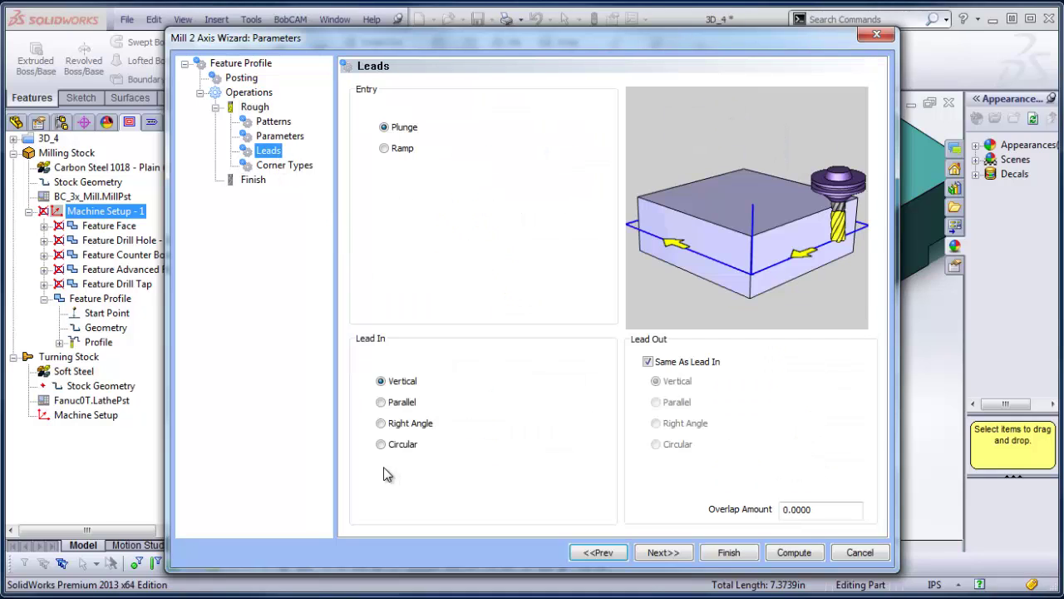
pyautogui.click(382, 444)
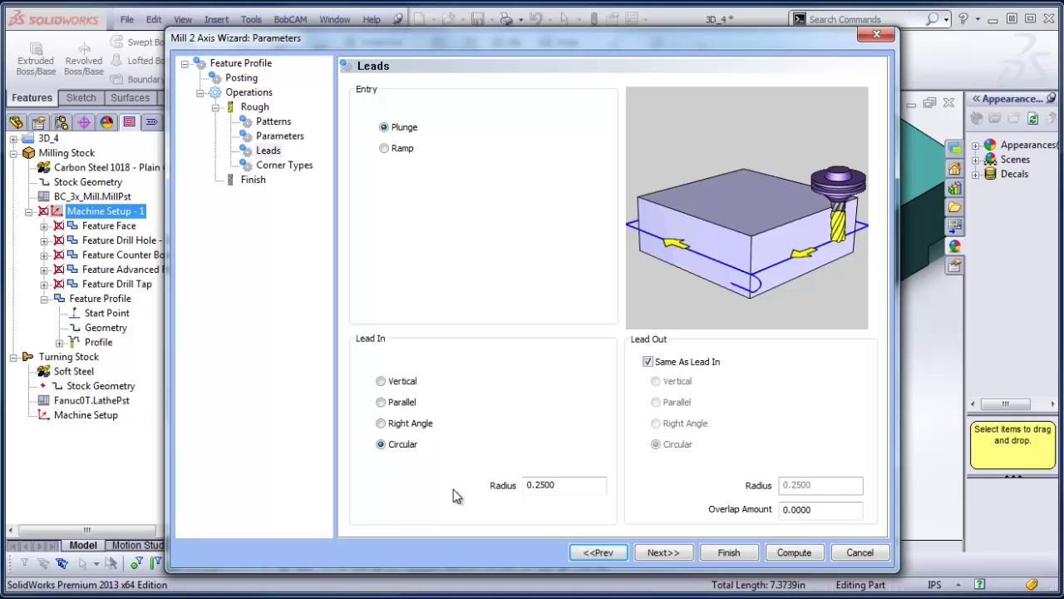
pyautogui.click(279, 136)
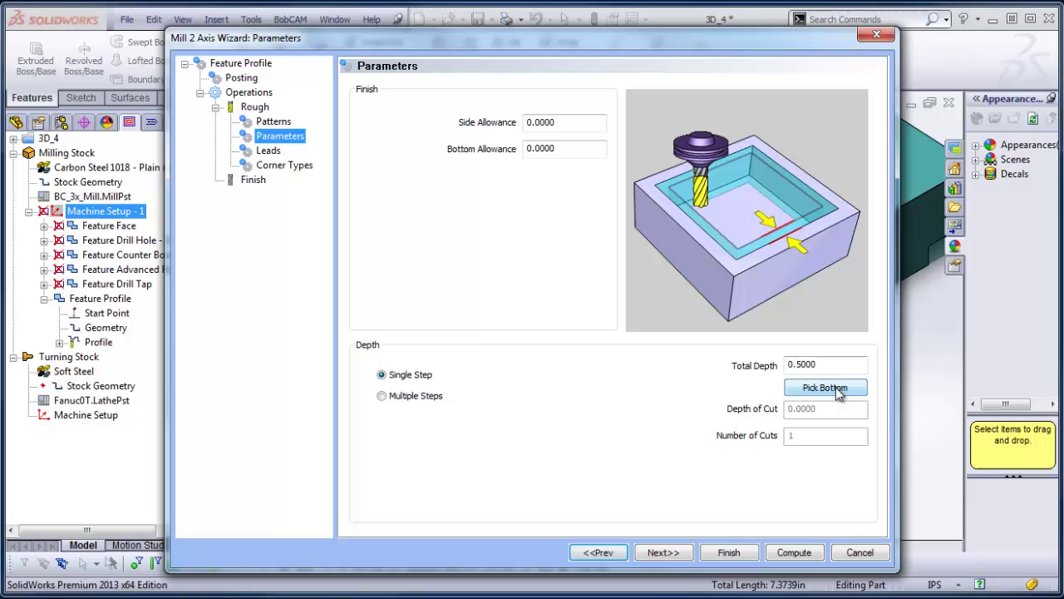
pyautogui.click(794, 553)
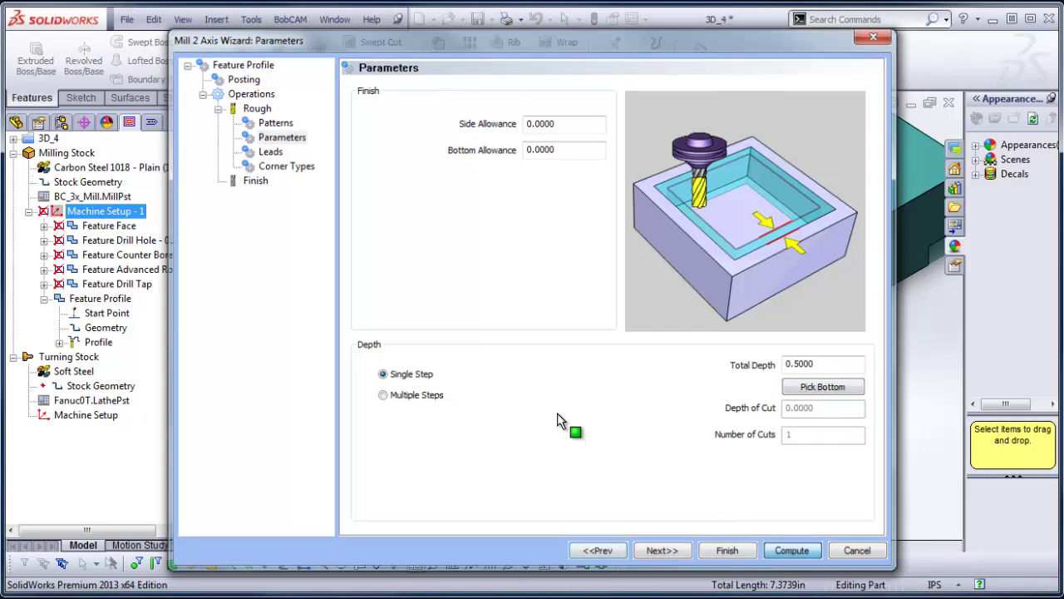
# Zoom in on the computed toolpath and select Feature Profile in the CAM tree
pyautogui.scroll(-3, 679, 353)
pyautogui.scroll(-1, 679, 354)
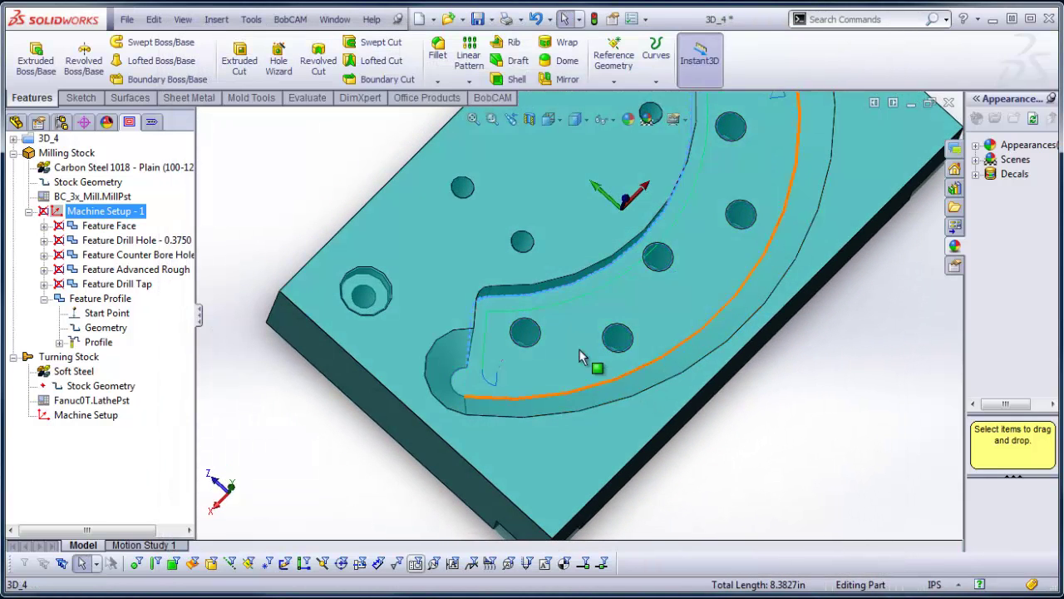
pyautogui.scroll(-3, 763, 198)
pyautogui.press('z')
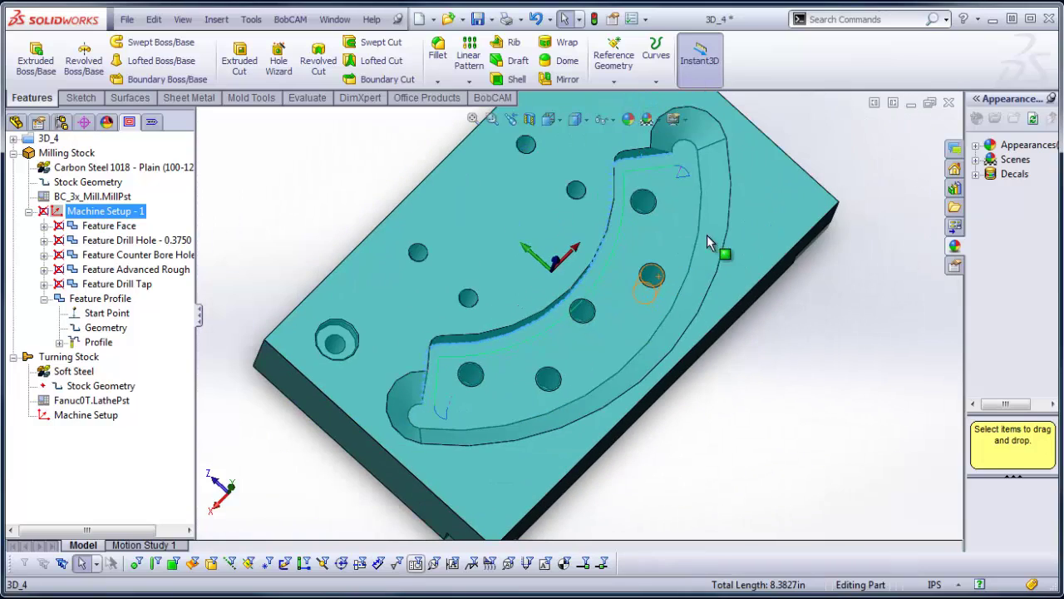
pyautogui.click(66, 272)
pyautogui.click(76, 299)
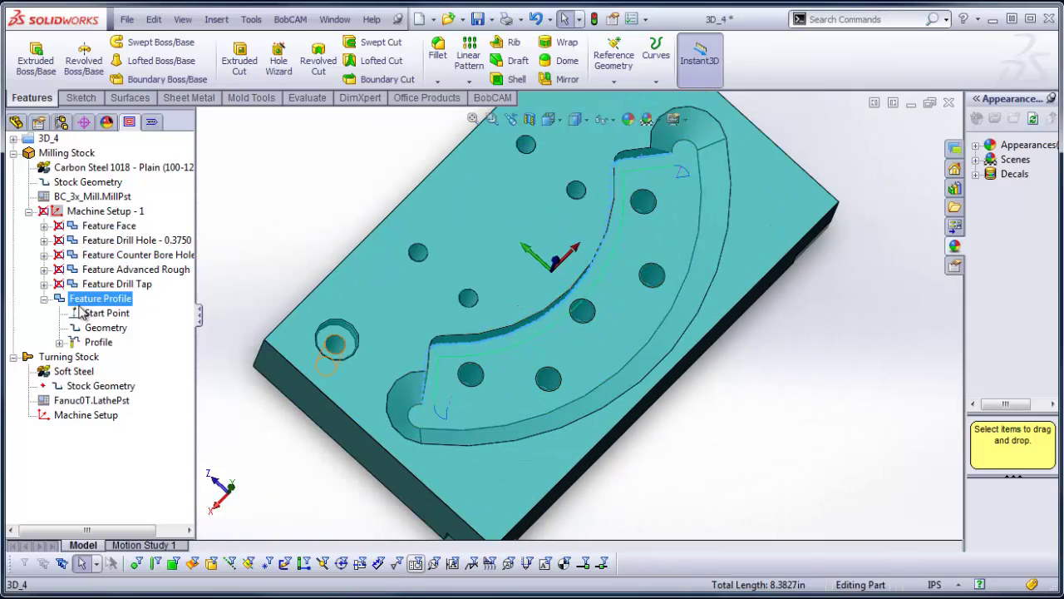
# Edit the Profile toolpath to use Side Roughing with 0.015 stock remaining
pyautogui.rightClick(94, 304)
pyautogui.rightClick(89, 342)
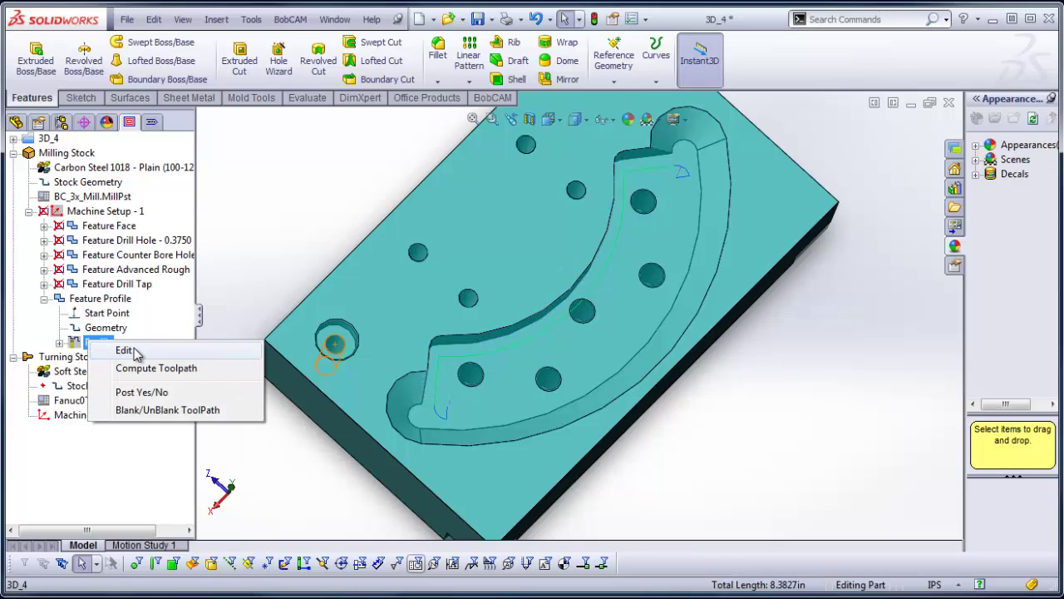
pyautogui.click(133, 347)
pyautogui.click(273, 124)
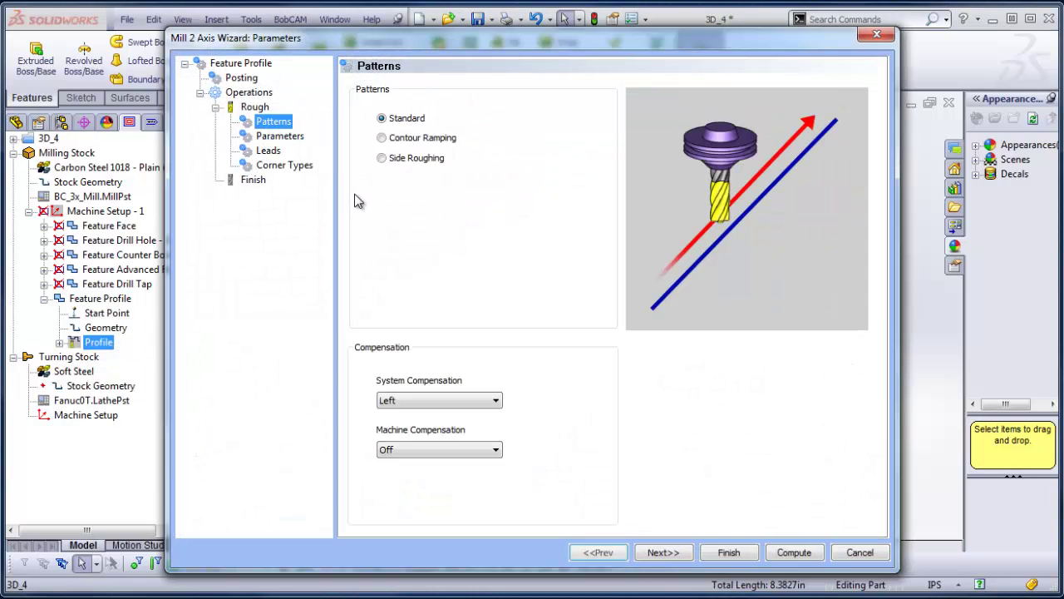
pyautogui.click(383, 158)
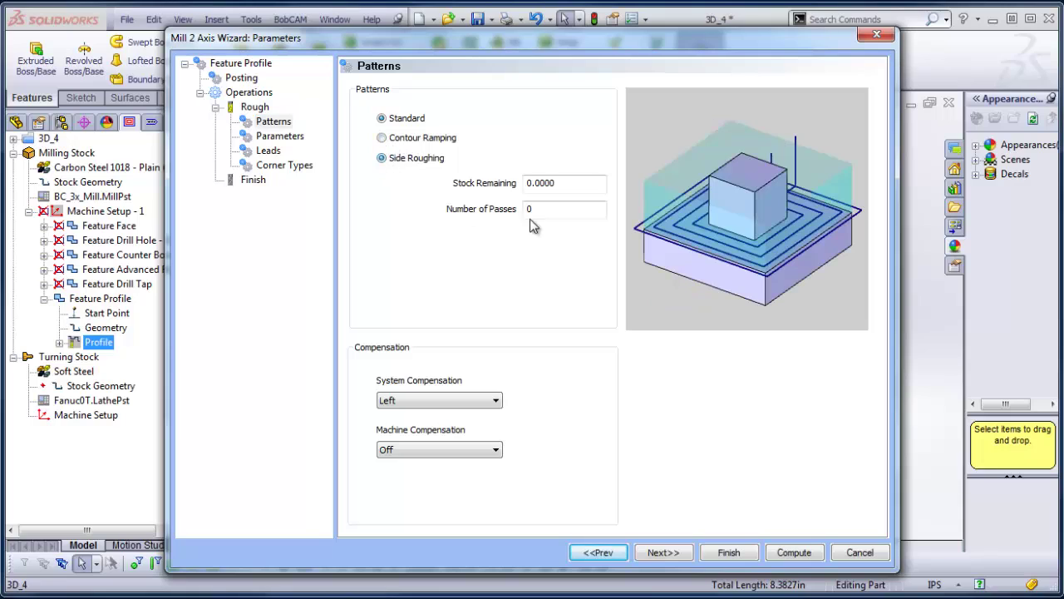
pyautogui.moveTo(574, 183); pyautogui.dragTo(447, 186)
pyautogui.write('.015')
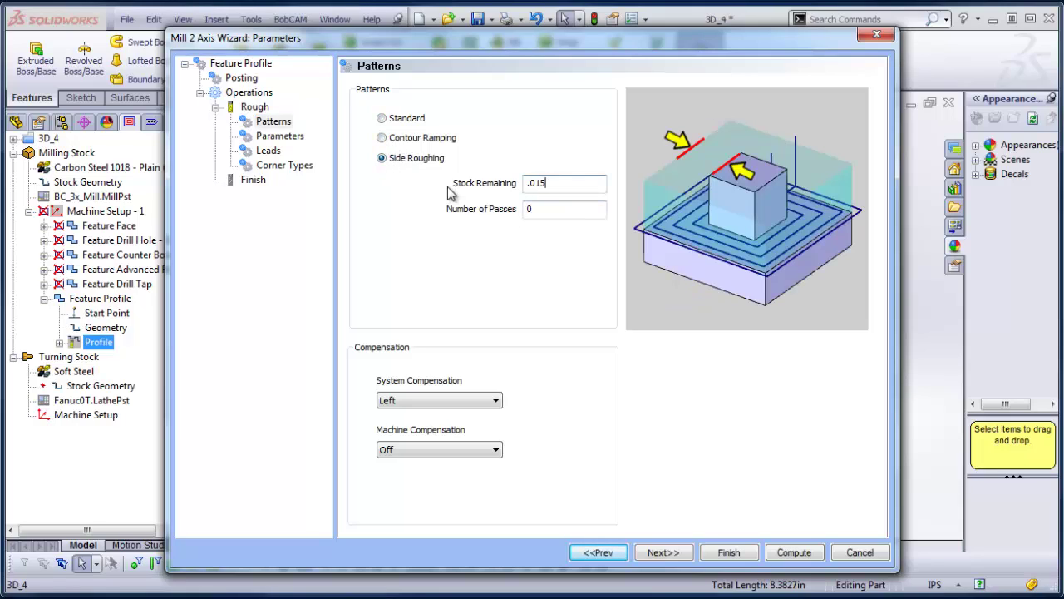
pyautogui.press('Tab')
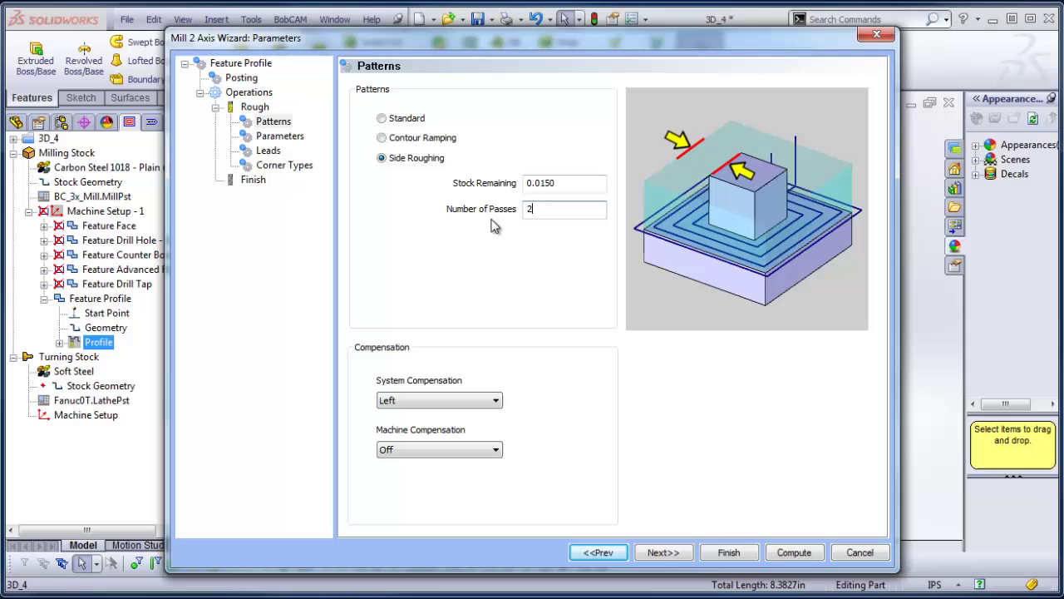
# Recompute the profile toolpath and return to the isometric view
pyautogui.click(794, 552)
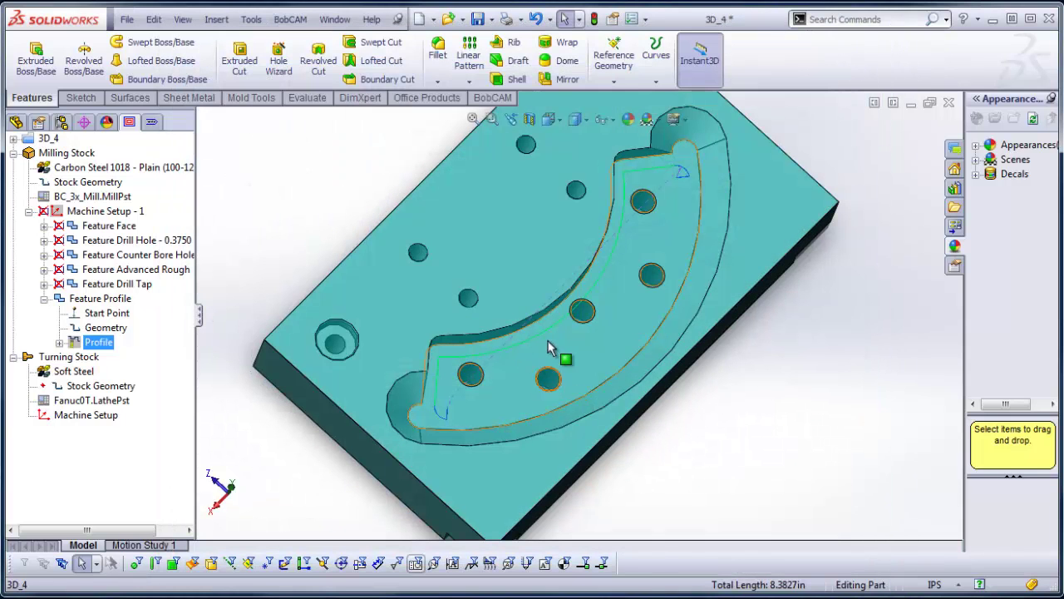
pyautogui.scroll(-10, 563, 333)
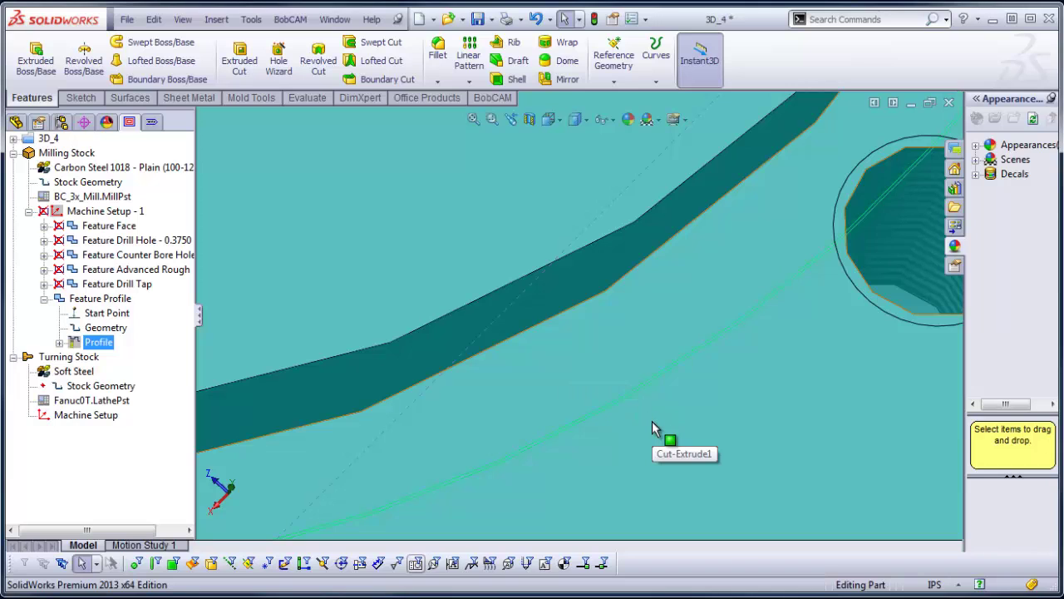
pyautogui.scroll(10, 652, 428)
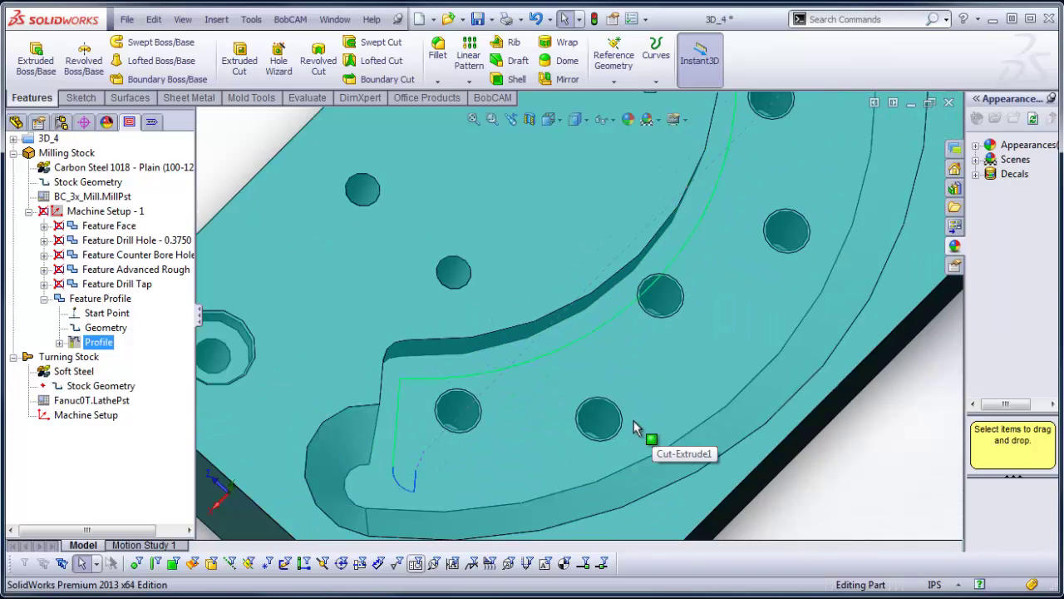
pyautogui.hotkey('ctrl', '7')
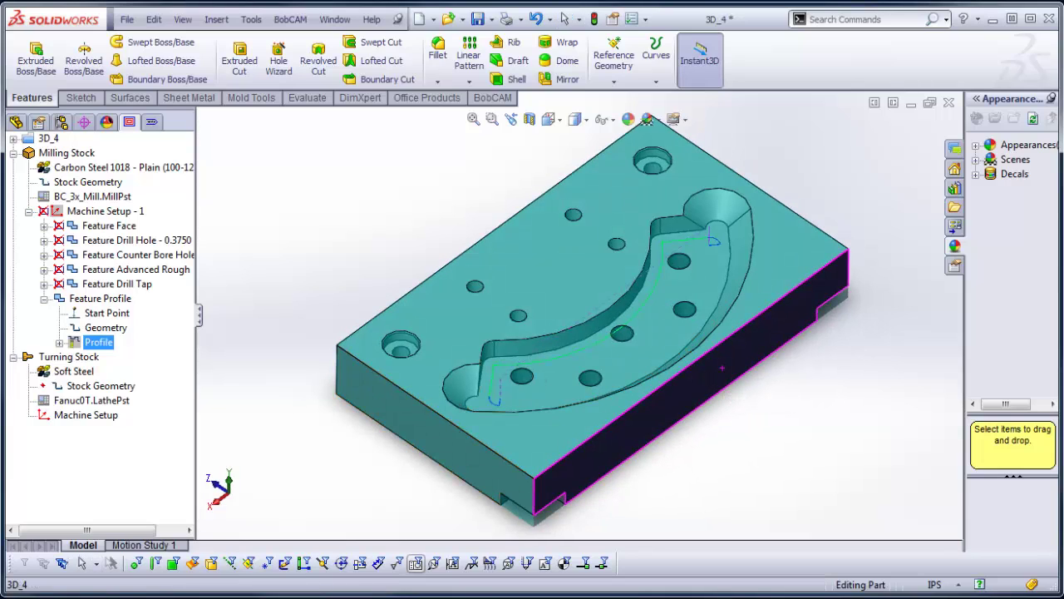
# Set the Part's Machining Order to Individual Feature, then reselect the Profile toolpath
pyautogui.rightClick(80, 155)
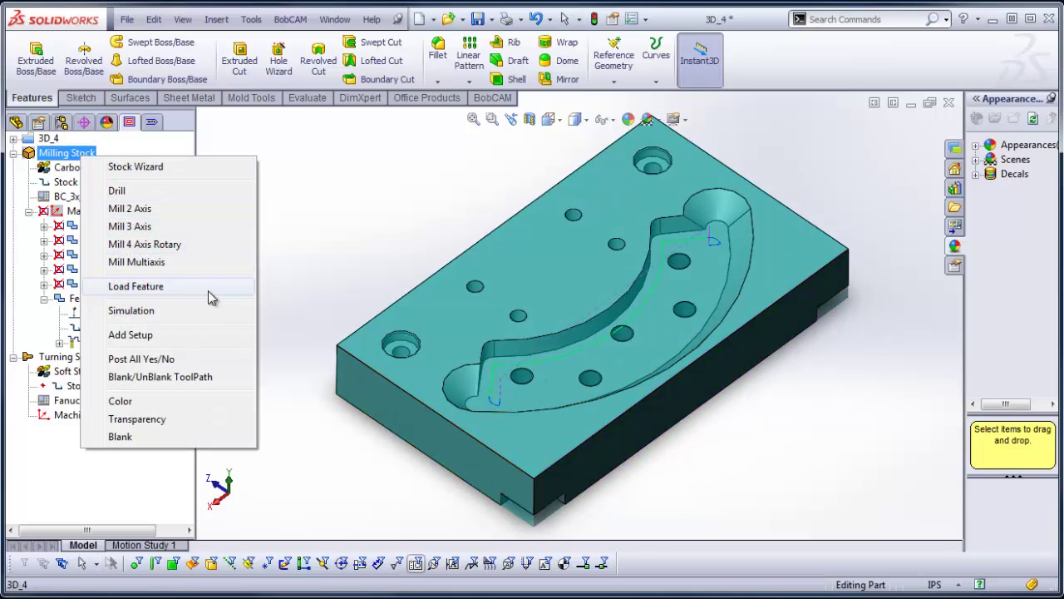
pyautogui.click(13, 138)
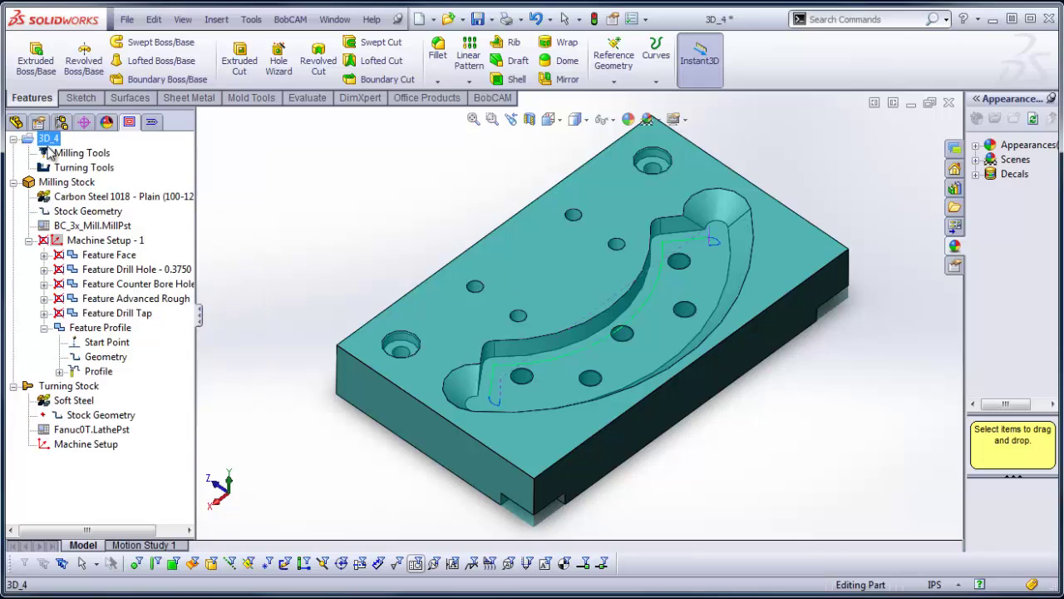
pyautogui.rightClick(80, 153)
pyautogui.moveTo(221, 316)
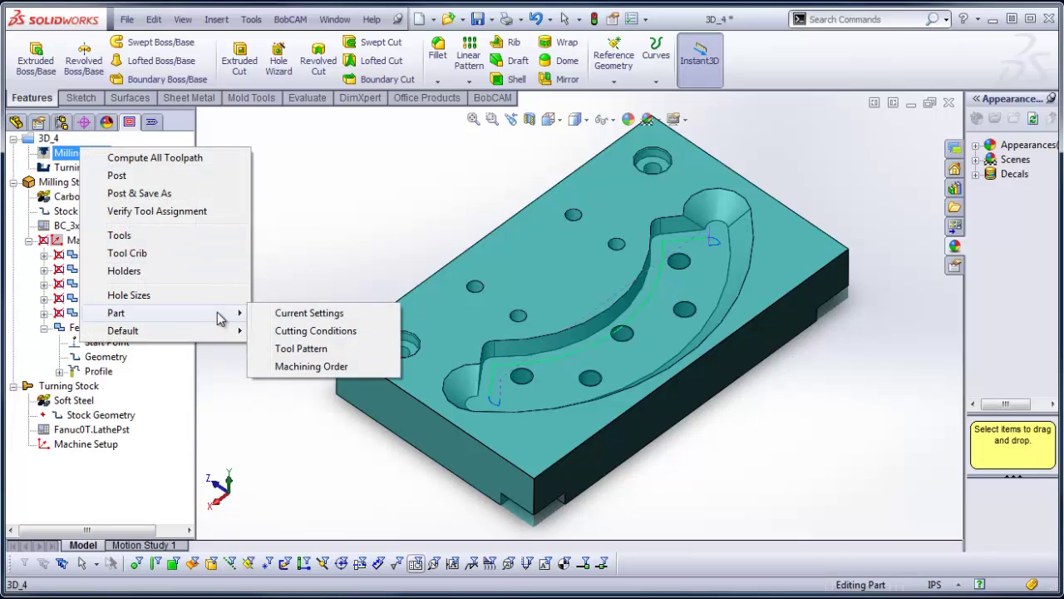
pyautogui.click(350, 372)
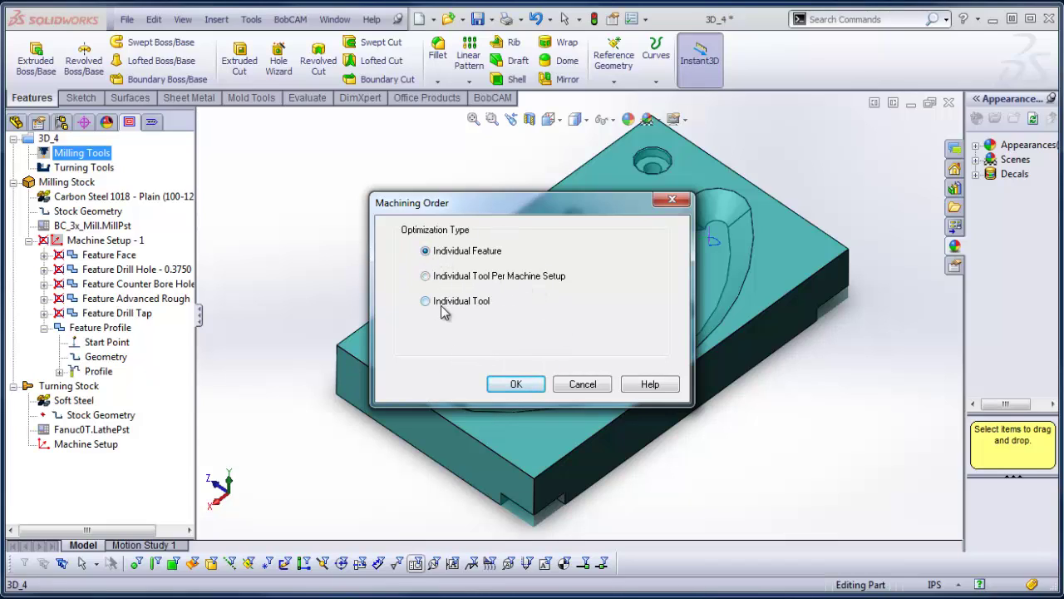
pyautogui.click(517, 384)
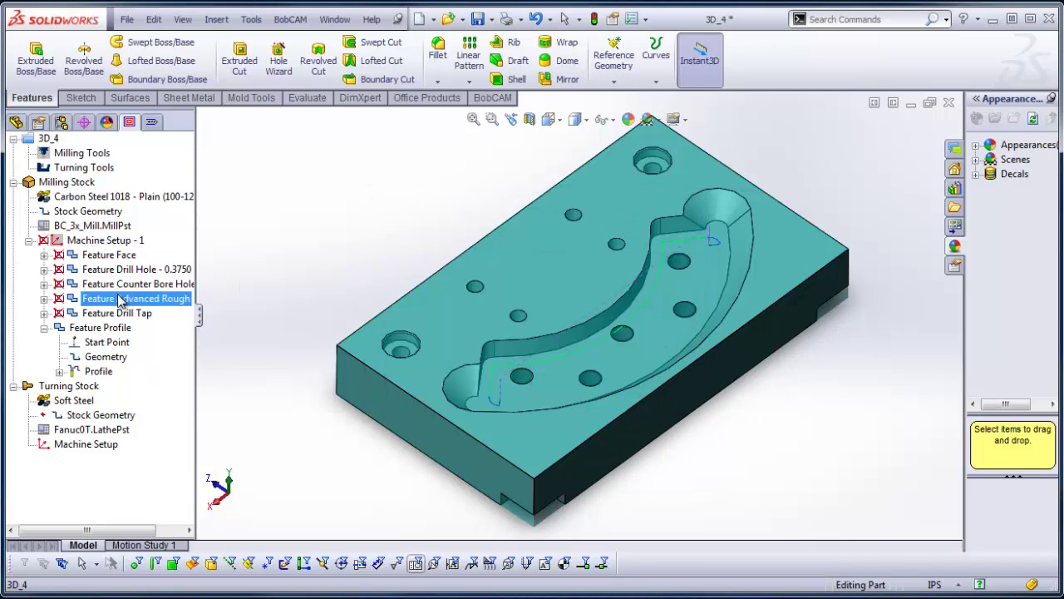
pyautogui.click(110, 344)
pyautogui.click(98, 372)
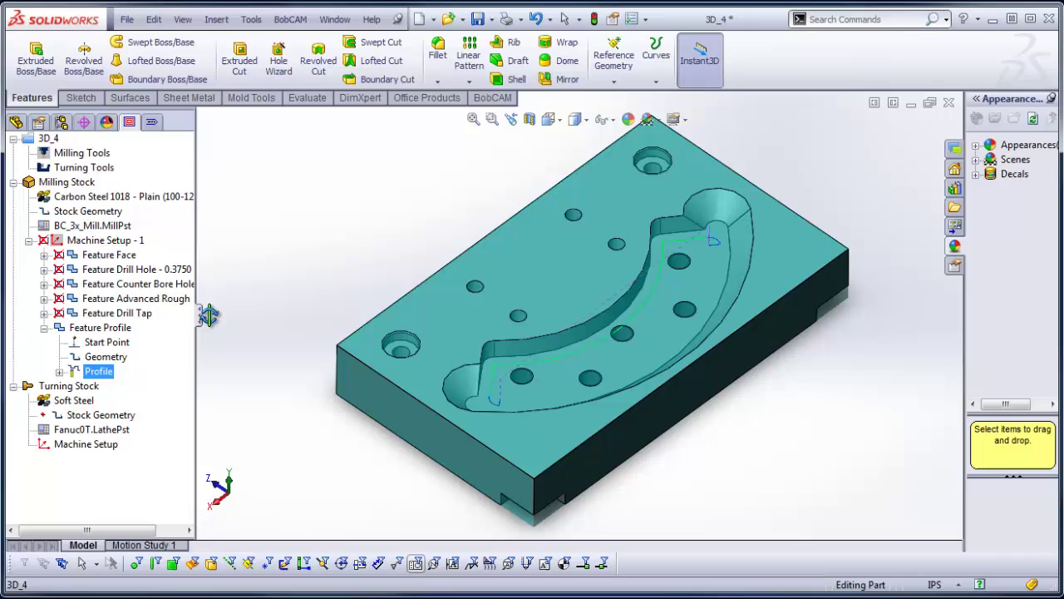
# Launch Mill Simulation, hide toolpaths and machined features, and play the cut
pyautogui.click(290, 20)
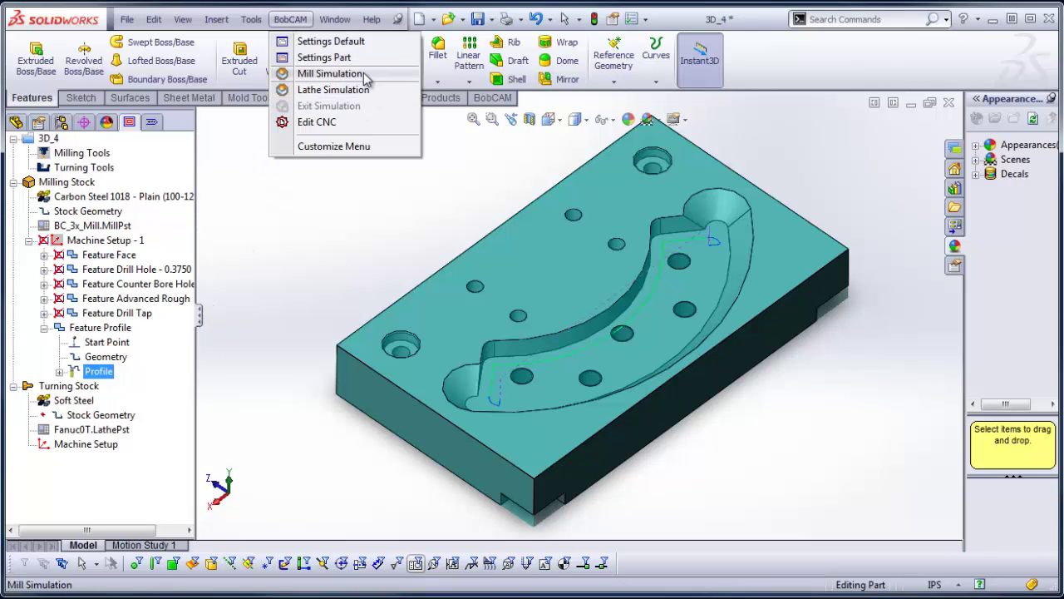
pyautogui.click(312, 73)
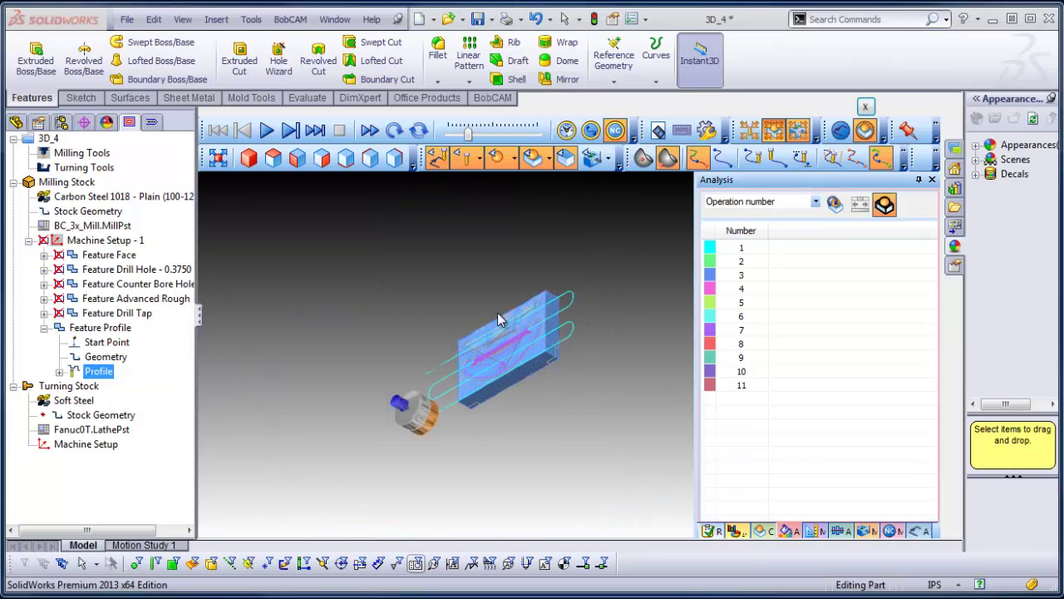
pyautogui.moveTo(497, 312); pyautogui.dragTo(448, 221, button='middle')
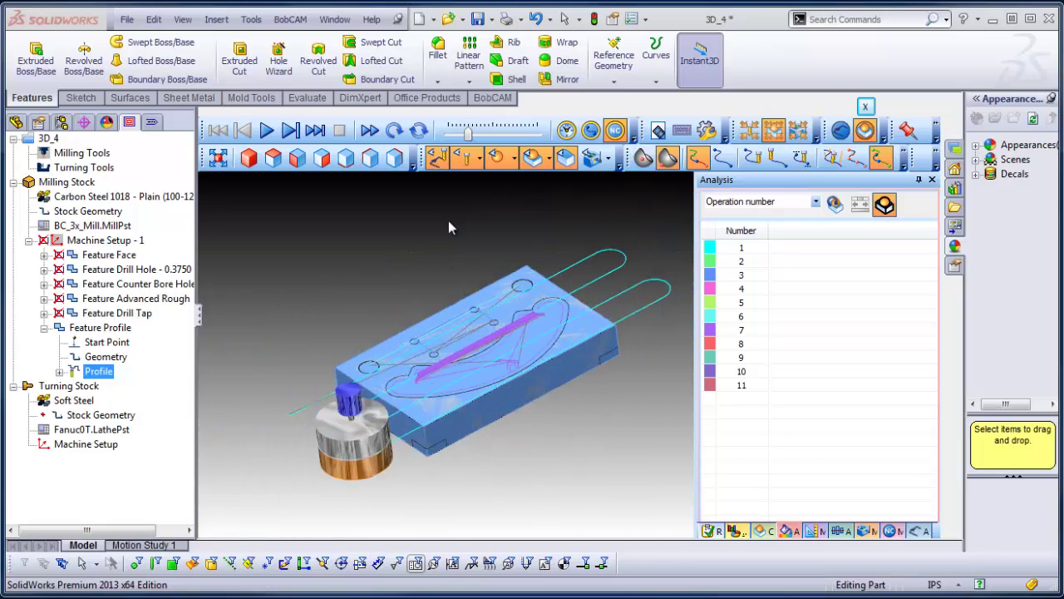
pyautogui.click(437, 159)
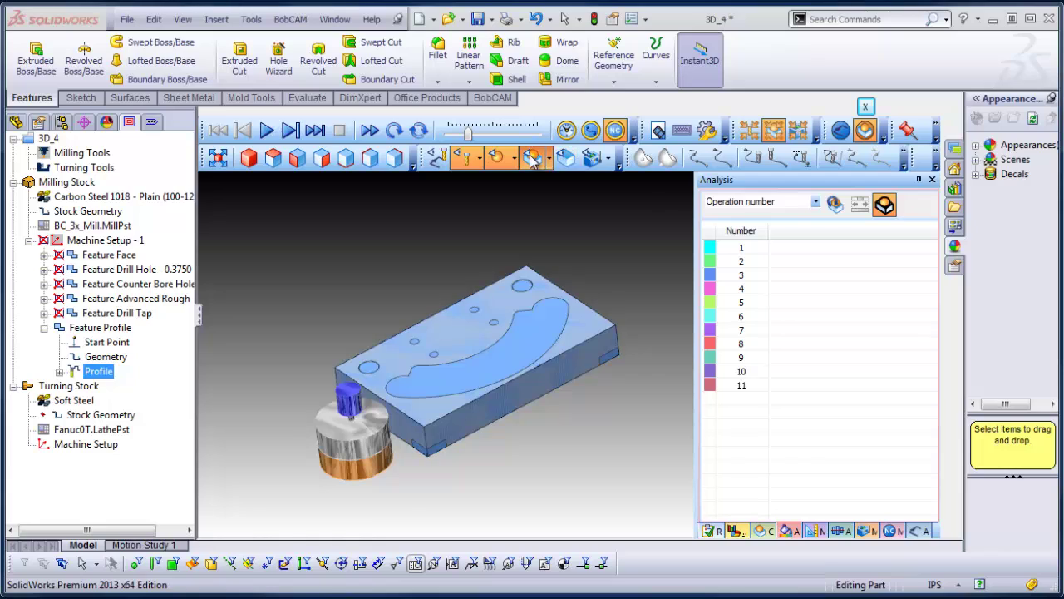
pyautogui.click(503, 160)
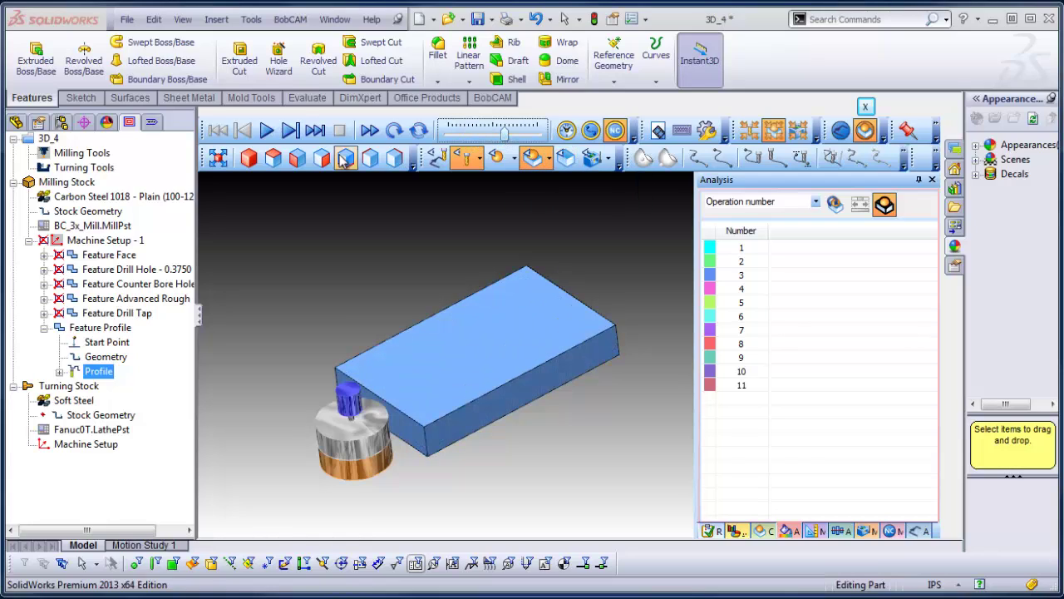
pyautogui.click(268, 133)
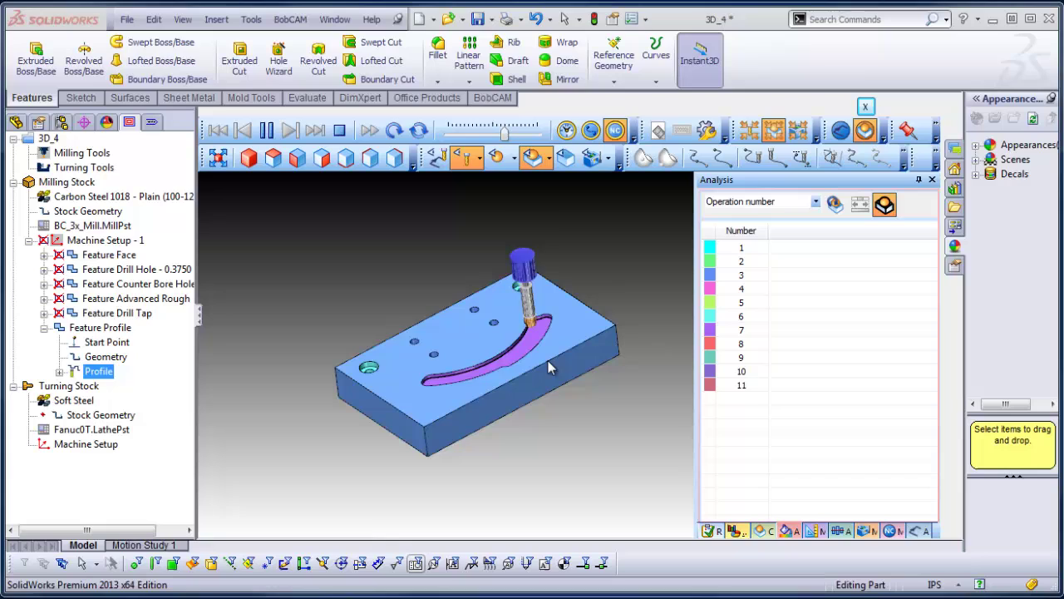